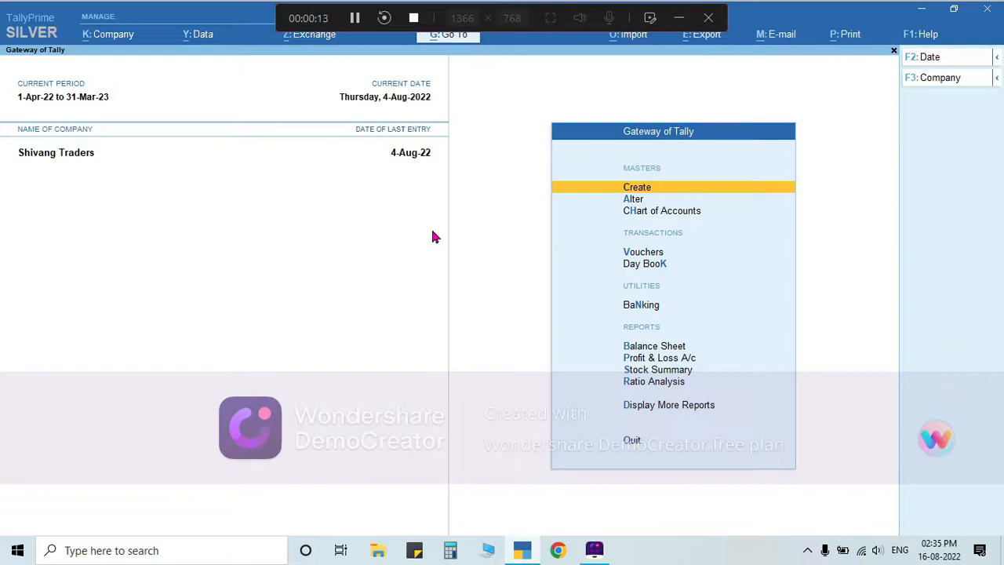
Open the list of voucher types for master alteration.
key(Escape)
key(Escape)
key(Down)
key(Return)
text(V)
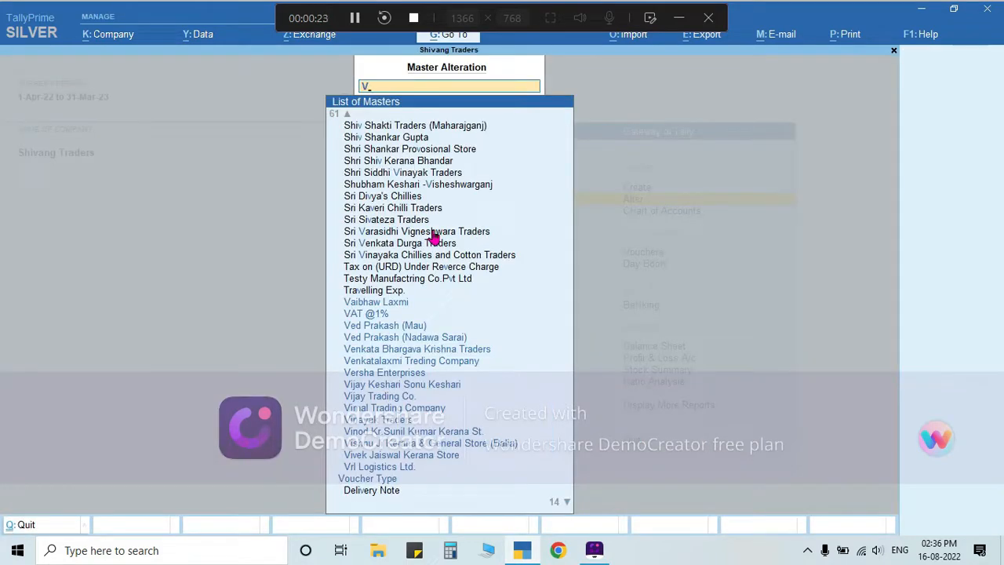
text(o)
key(Return)
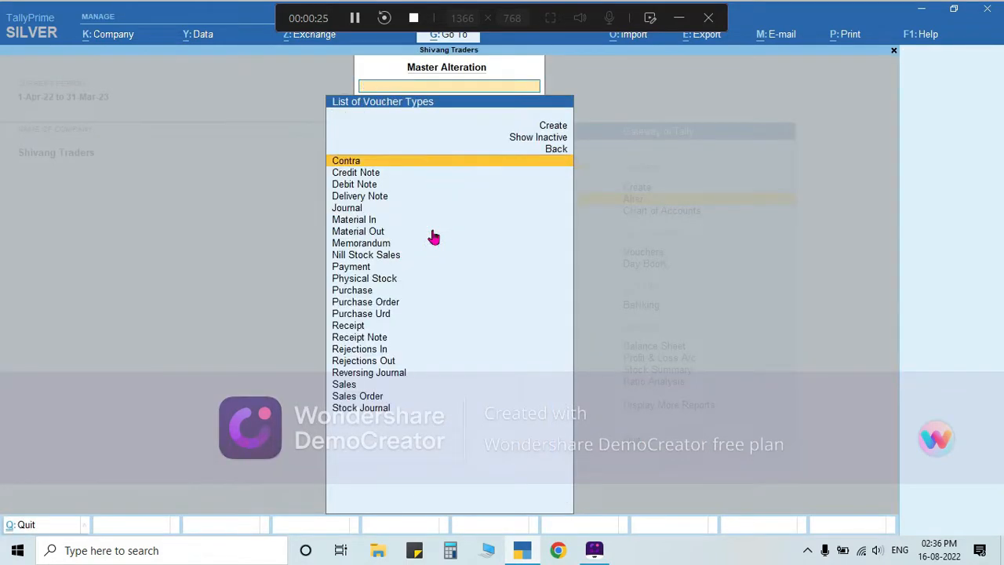
Open the Nill Stock Sales voucher type for alteration.
key(Down)
key(Down)
key(Down)
key(Down)
key(Down)
key(Down)
key(Down)
key(Down)
key(Down)
key(Down)
key(Down)
key(Down)
key(Down)
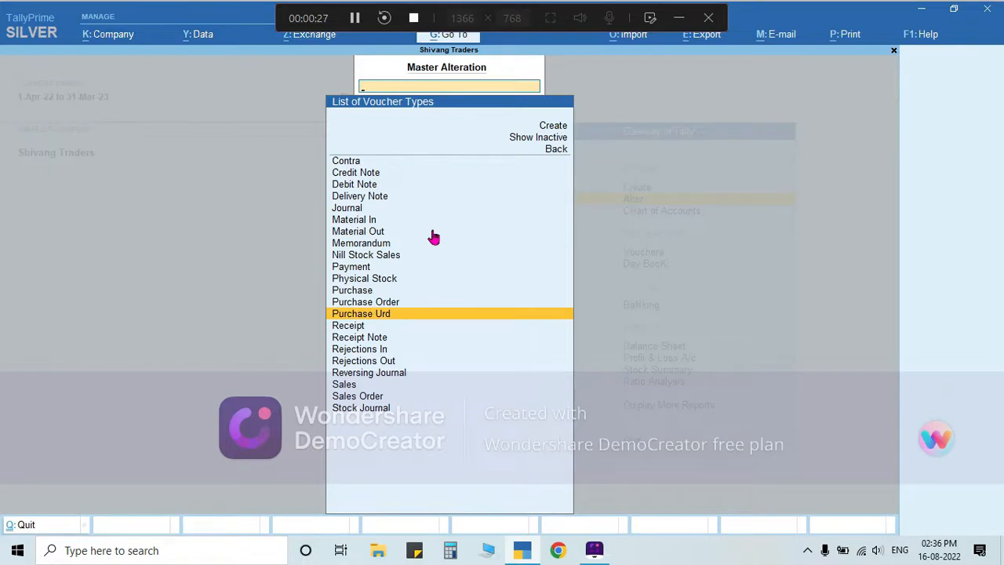
key(Up)
key(Up)
key(Up)
key(Up)
key(Up)
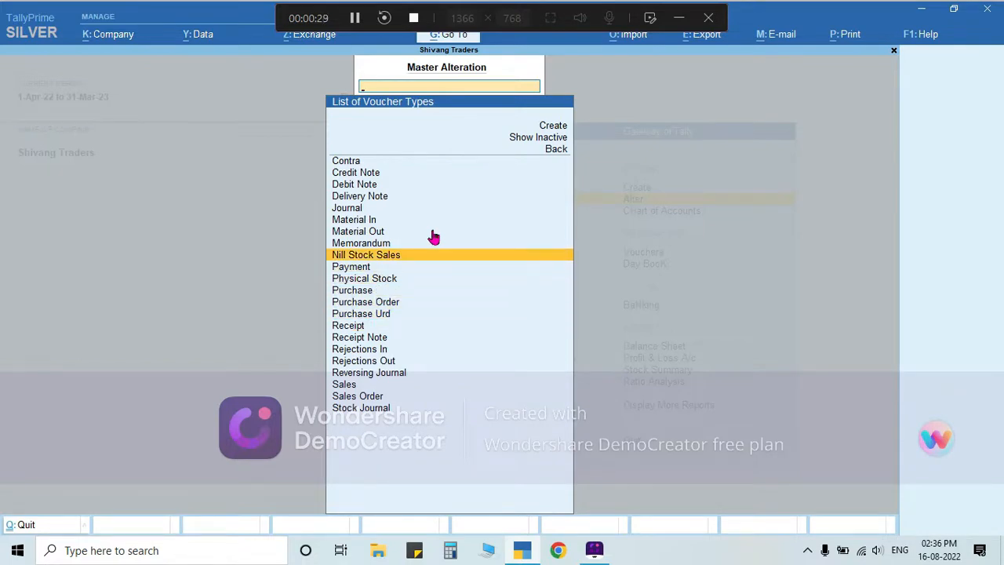
key(Return)
Keep the existing general and printing settings of the voucher type and open its MAKHANA class.
key(Return)
key(Return)
key(Return)
key(Return)
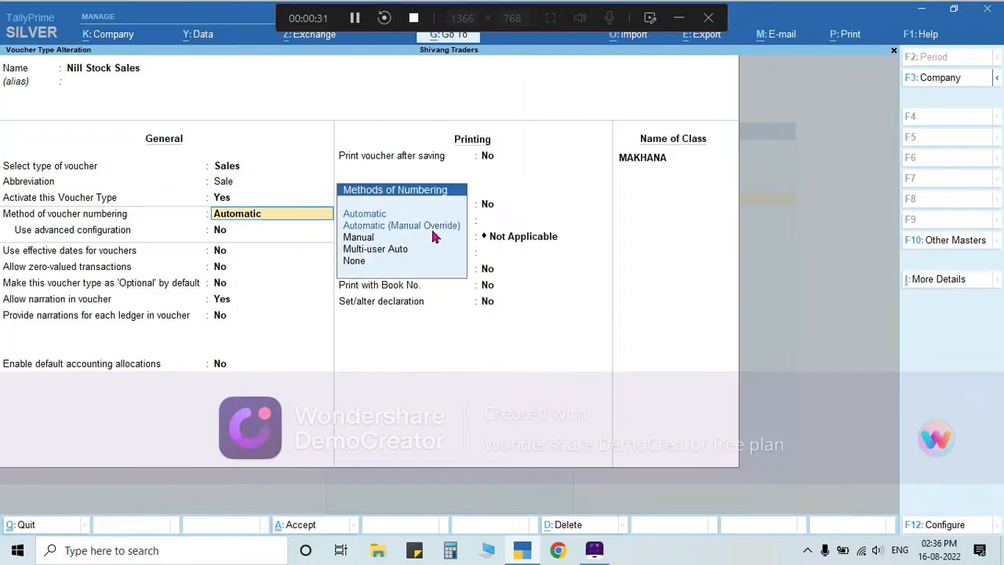
key(Return)
key(Return)
key(Return)
key(Return)
key(Return)
key(Return)
key(Return)
key(Return)
key(Return)
key(Return)
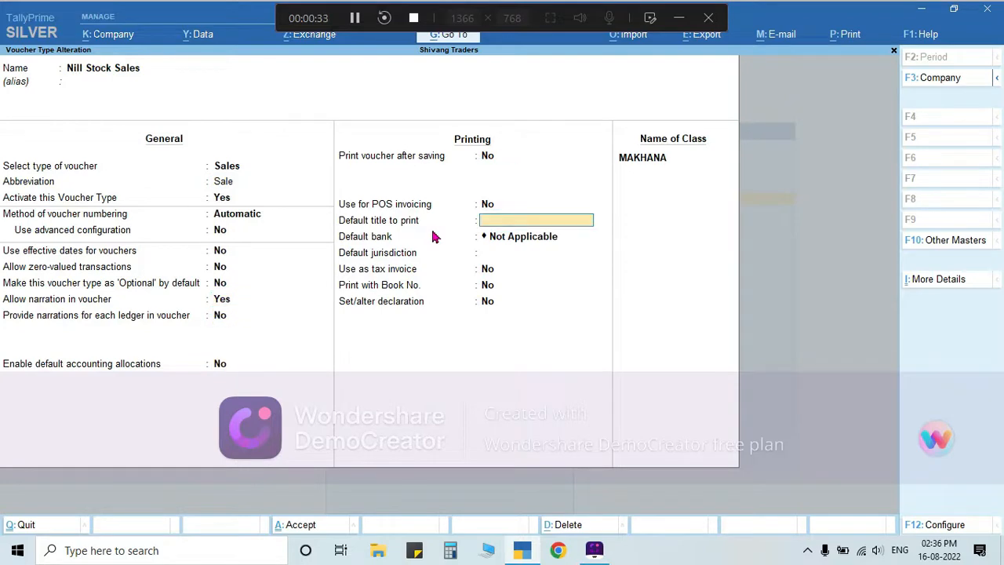
key(Return)
key(Return)
key(Return)
key(Return)
key(Return)
key(Return)
key(Return)
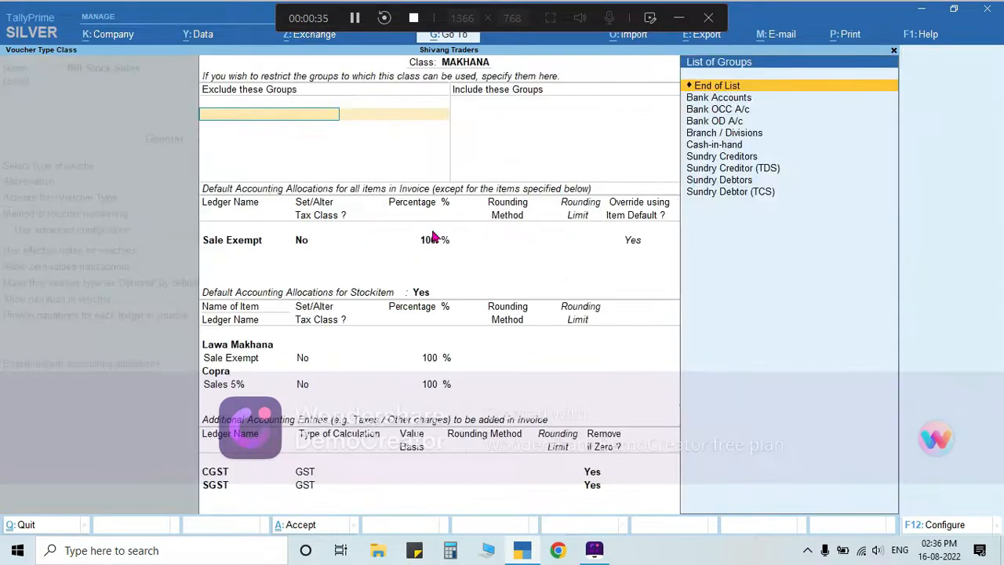
Rename the voucher class MAKHANA as Exempt Sale and open its class settings.
key(Escape)
text(Exempt)
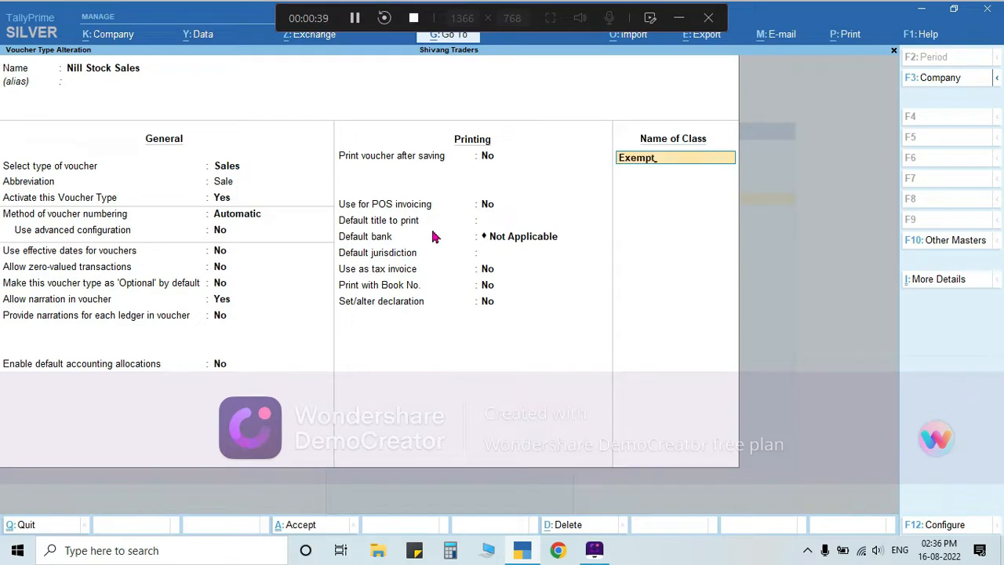
text( S)
key(Return)
Leave the class without excluded or included groups and keep Sale Exempt at 100% as the default allocation for all items.
key(Return)
key(Return)
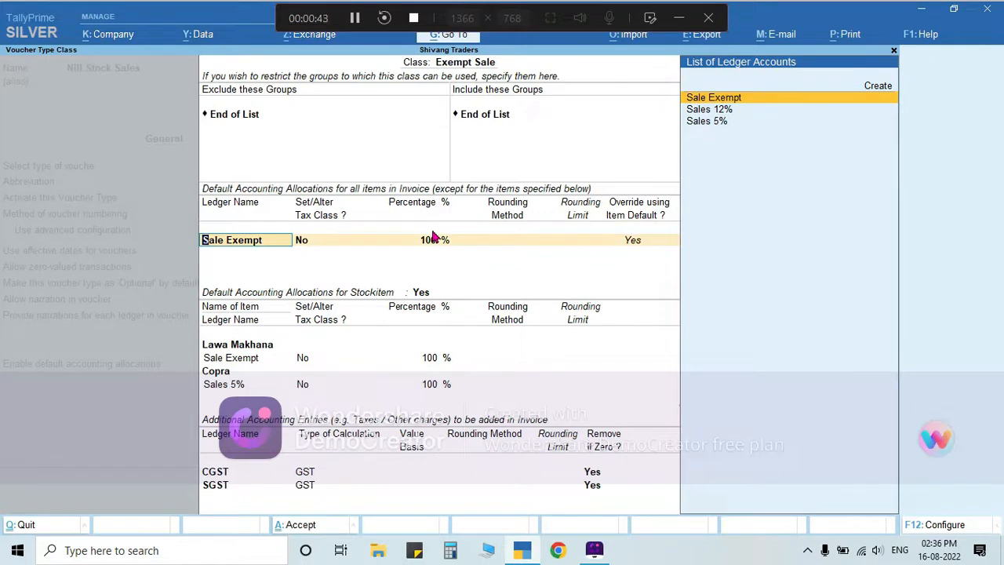
key(Up)
key(Up)
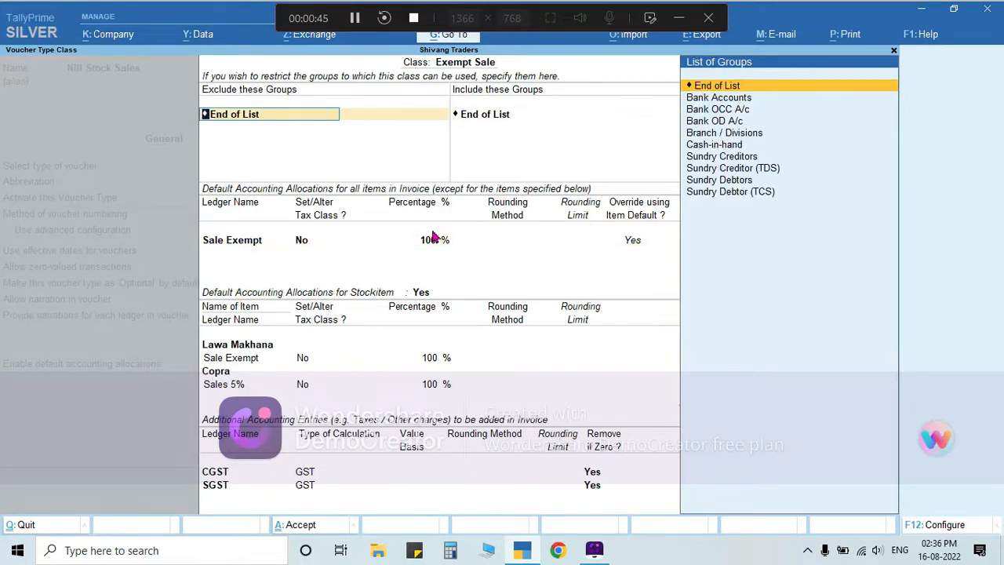
key(Return)
key(Return)
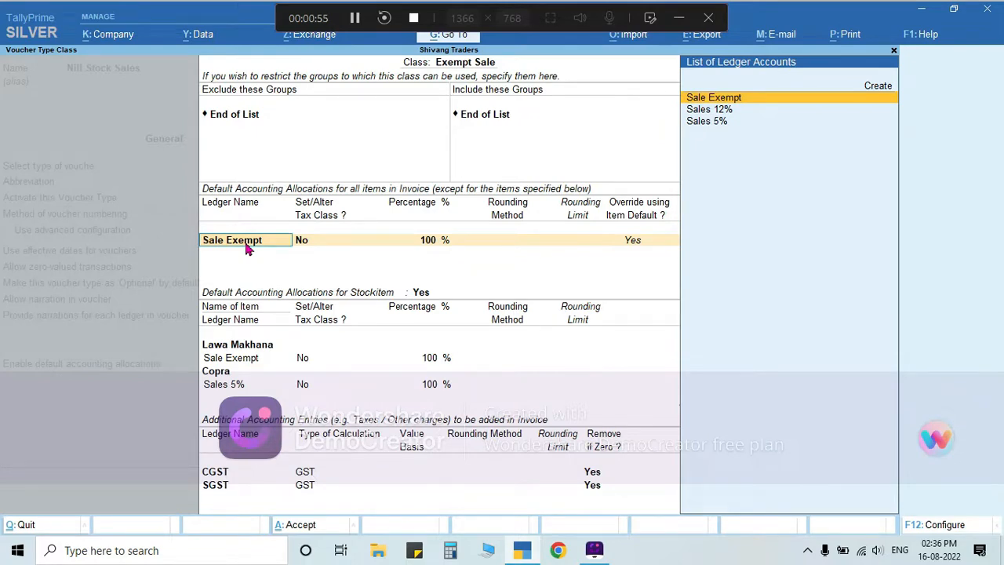
key(Return)
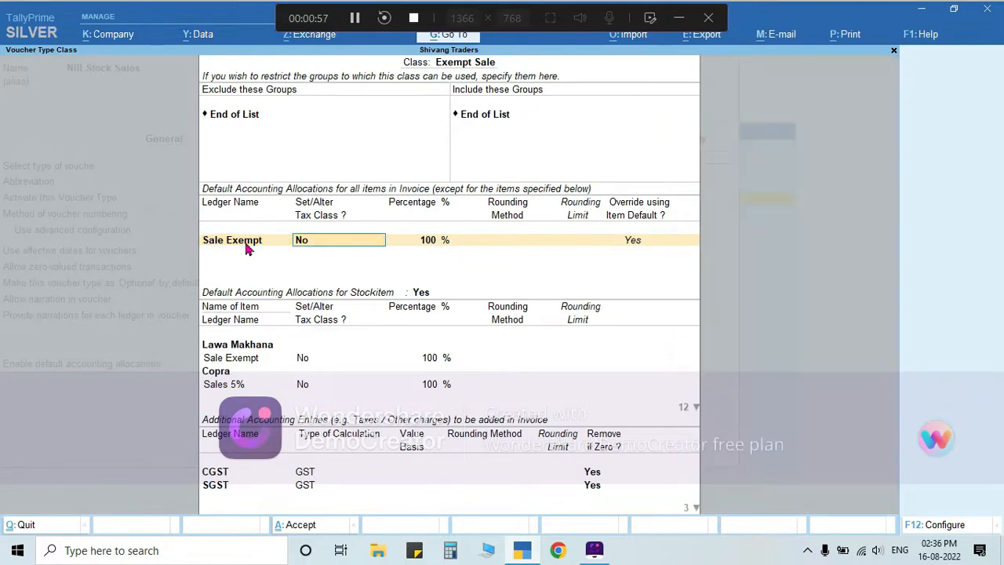
key(Return)
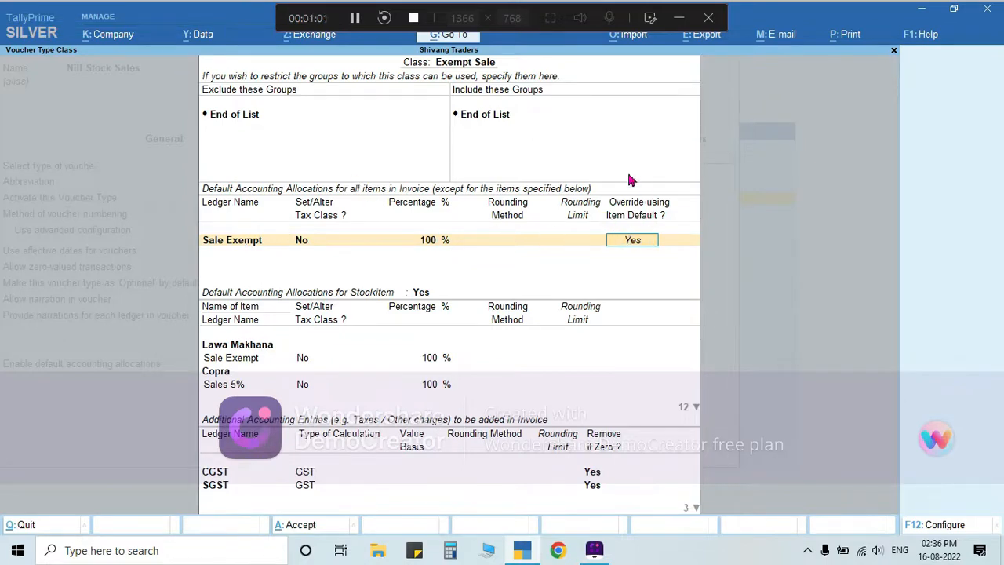
Confirm the class configuration with stock item allocations set to Yes and changing the default accounting allocation method set to No.
key(F12)
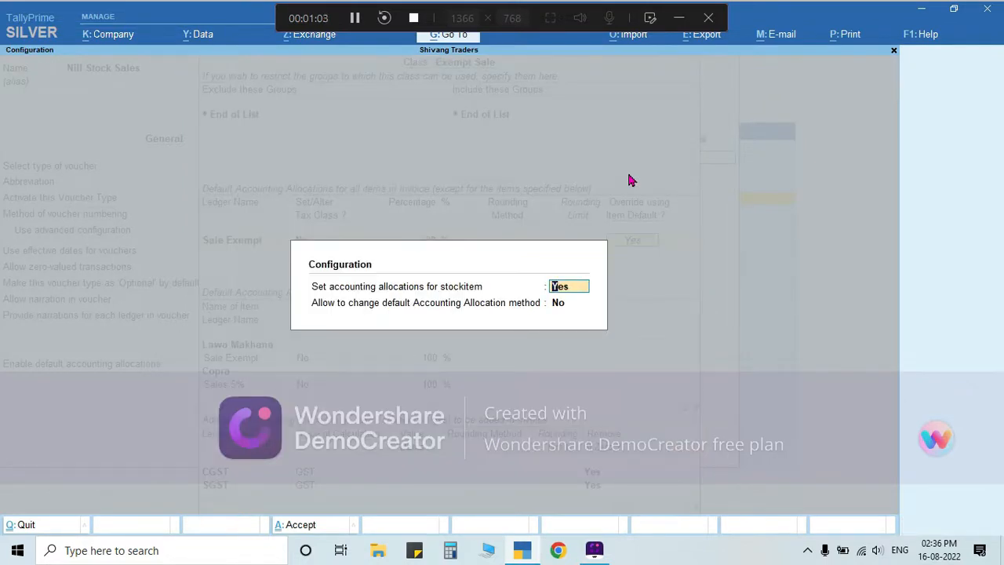
key(Escape)
key(F12)
key(Return)
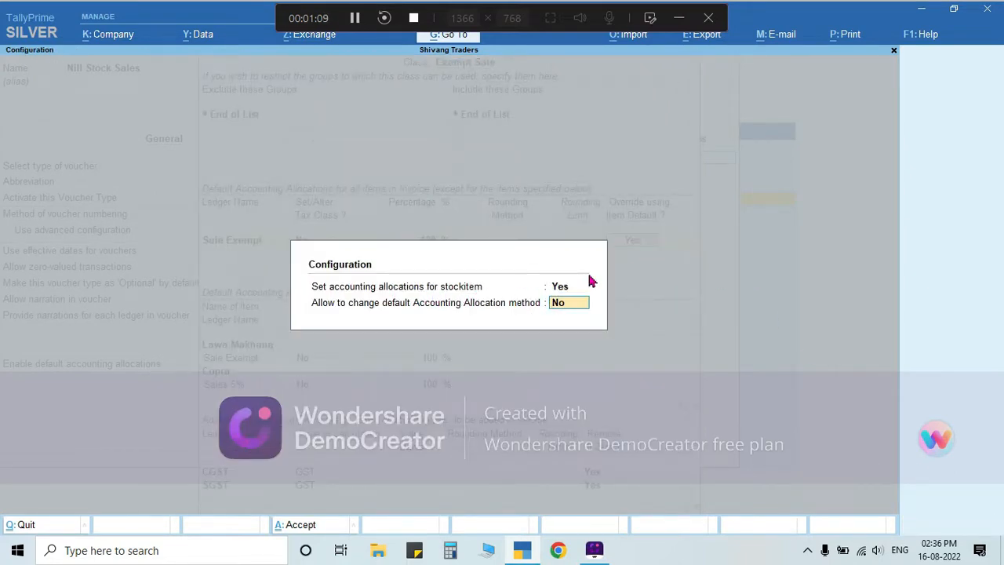
key(Return)
key(Return)
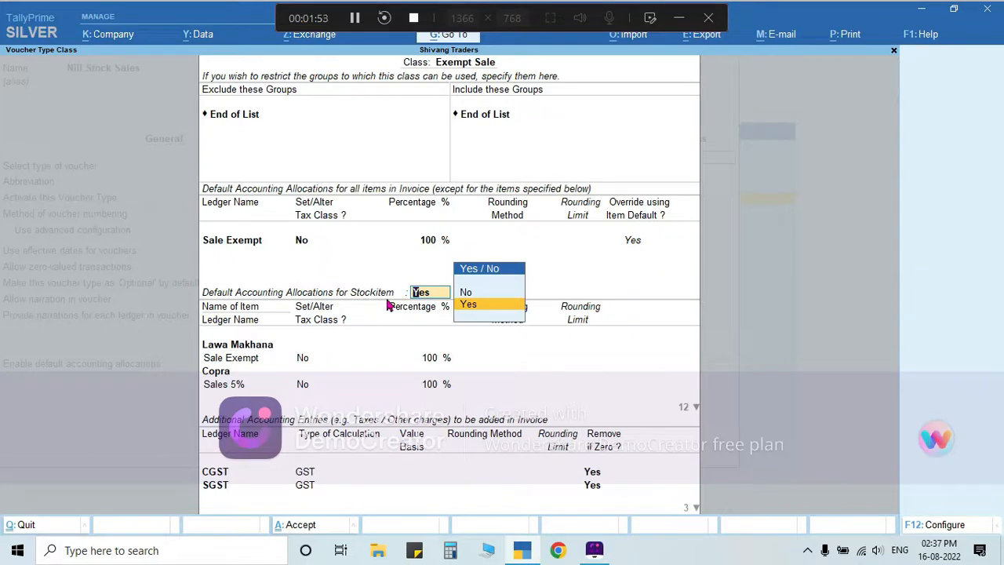
Keep default allocations for stock items on Yes, with Lawa Makhana allocated 100% to Sale Exempt.
key(Return)
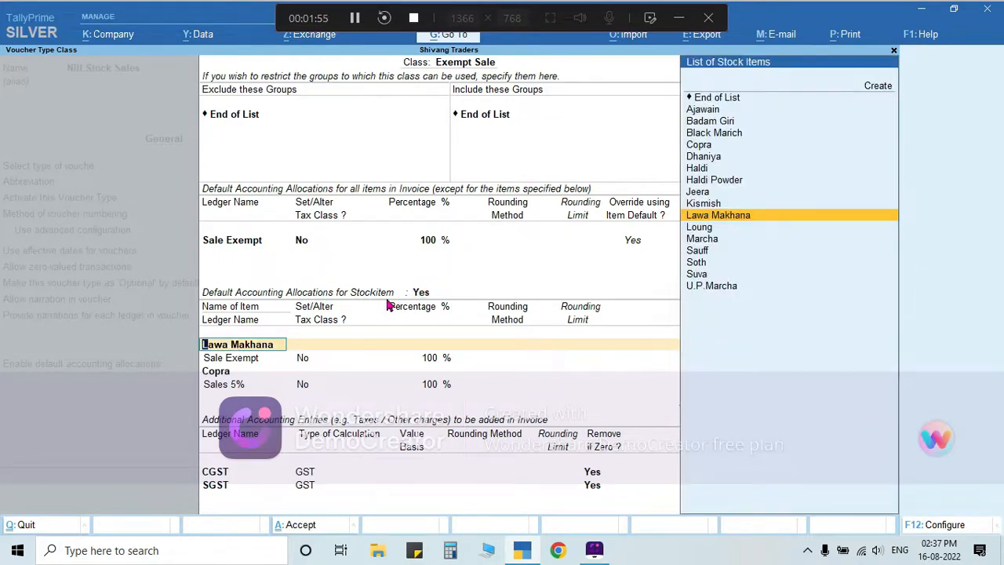
key(Return)
key(Return)
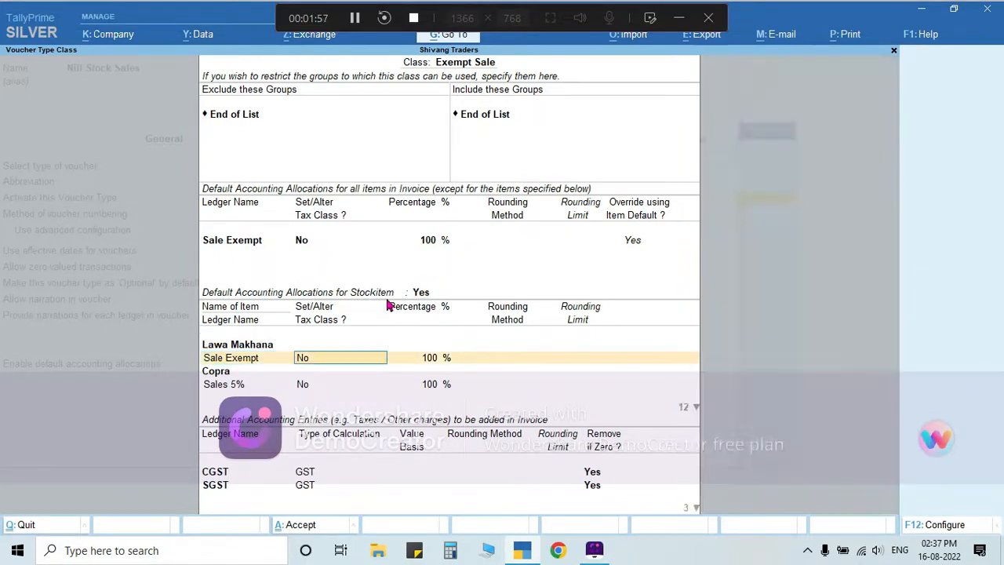
key(Return)
key(Return)
key(Return)
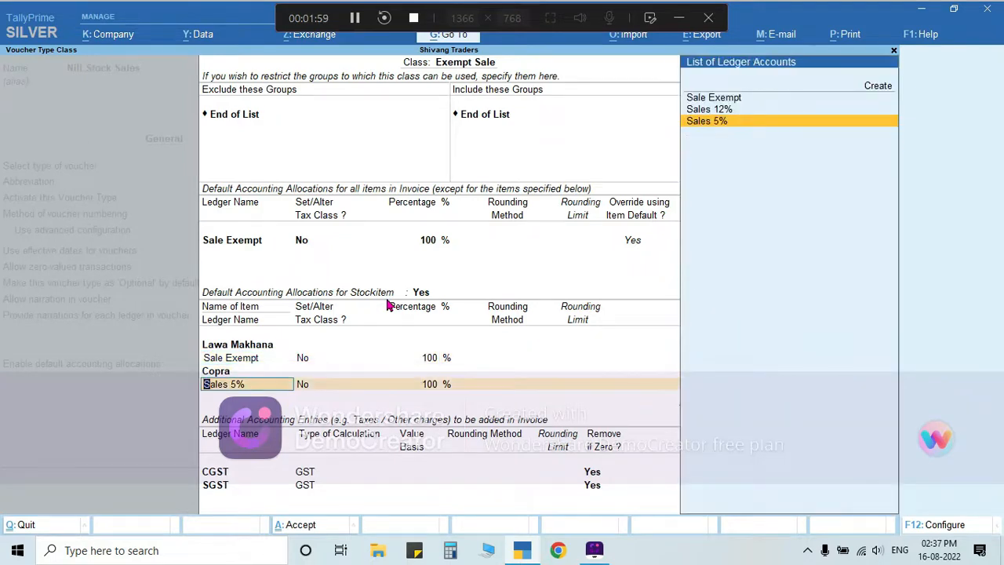
Keep the 100% Sales 5% ledger allocations for Copra, Kismish, Marcha, Haldi, Ajawain, Sauff and the other remaining stock items.
key(Return)
key(Return)
key(Return)
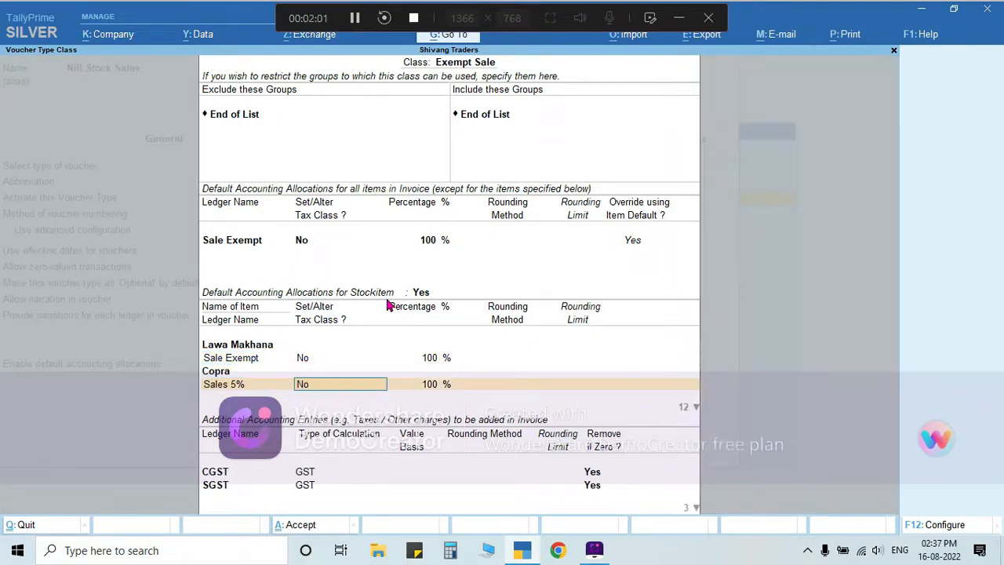
key(Return)
key(Return)
key(Return)
key(Return)
key(Return)
key(Return)
key(Return)
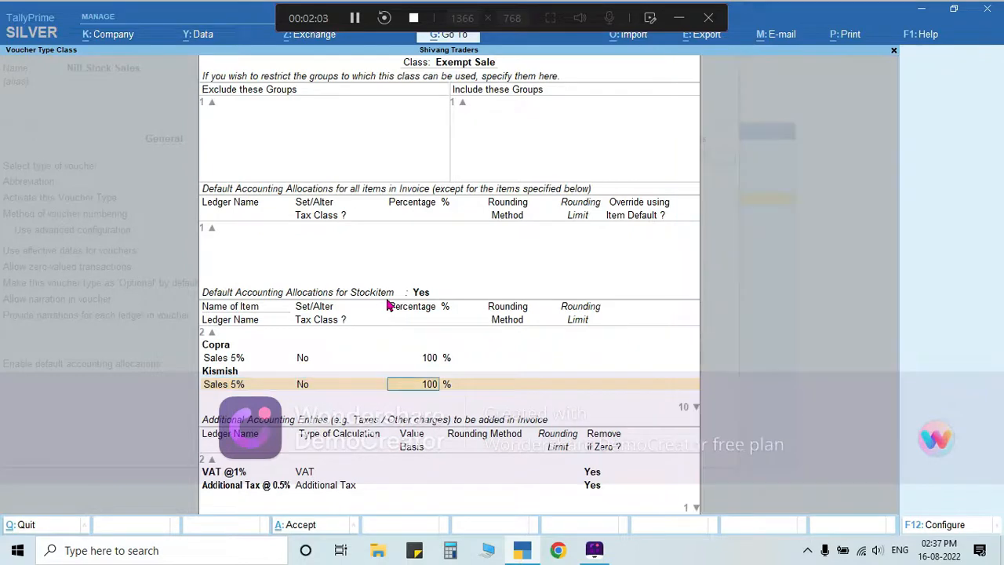
key(Return)
key(Return)
key(Return)
key(Return)
key(Return)
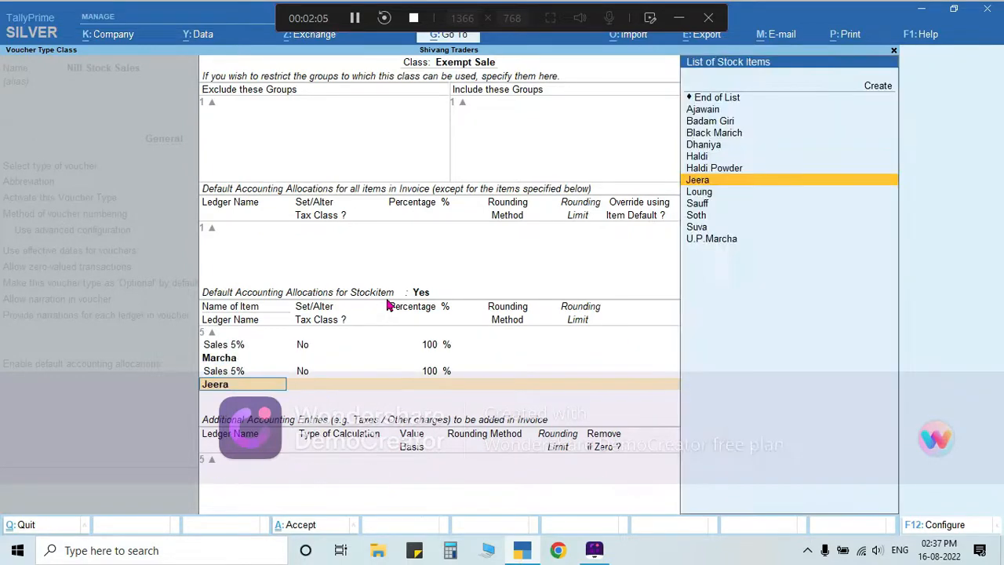
key(Return)
key(Return)
key(Return)
key(Return)
key(Return)
key(Return)
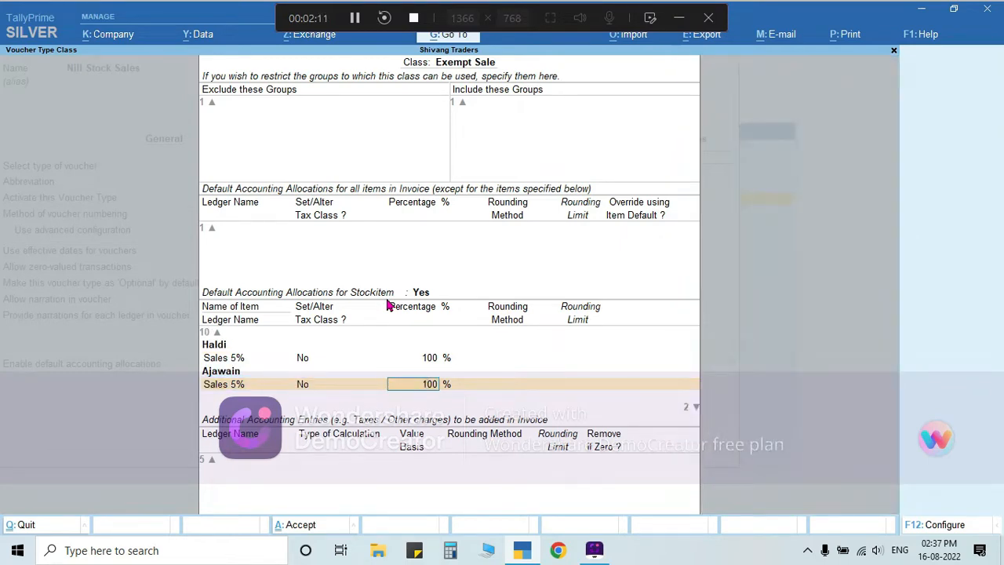
key(Return)
key(Return)
key(Return)
key(Return)
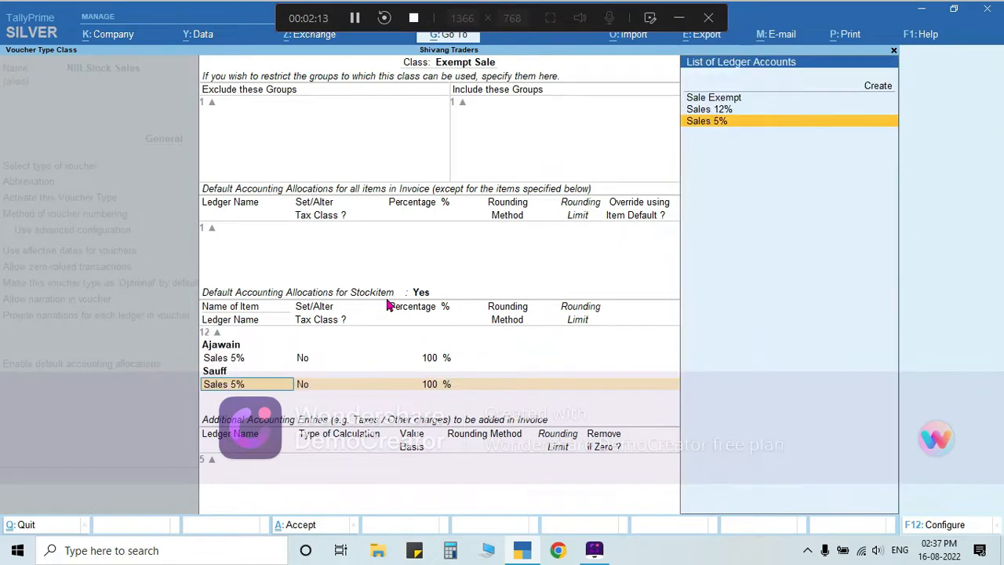
key(Return)
key(Return)
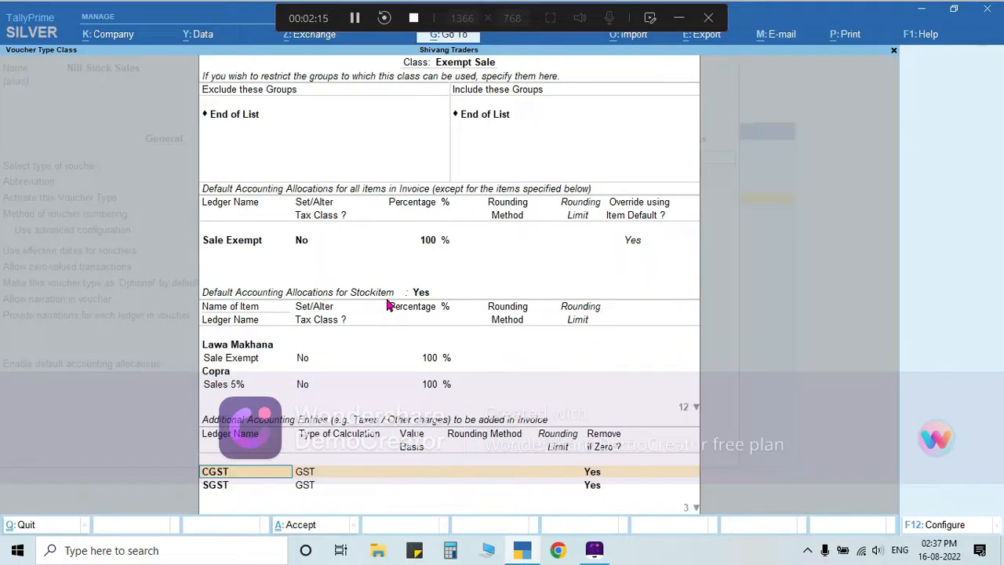
Accept the additional entries CGST, SGST, VAT @1%, Additional Tax @ 0.5% and Ro.Off, with removal if zero set to Yes.
key(Down)
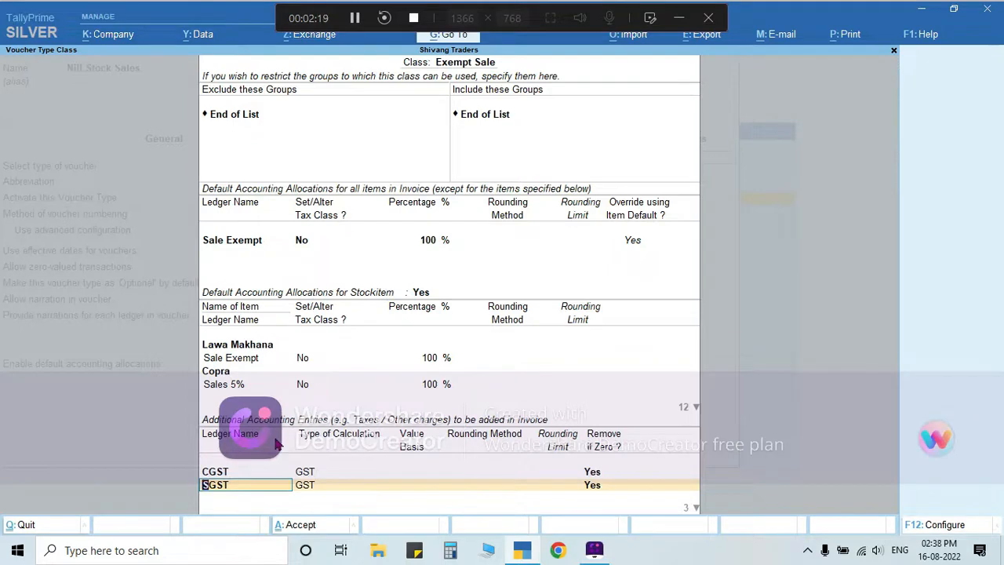
key(Return)
key(Return)
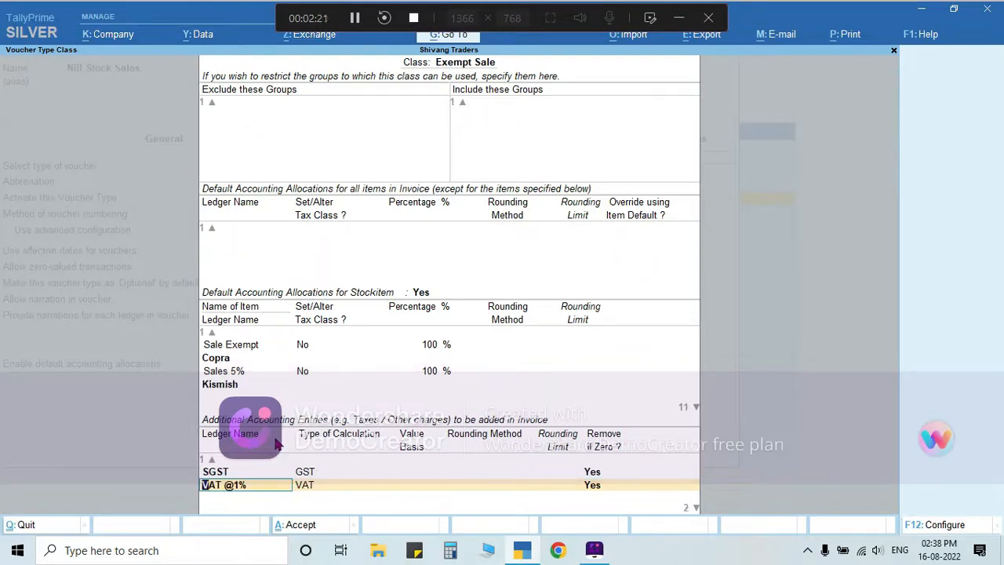
key(Return)
key(Return)
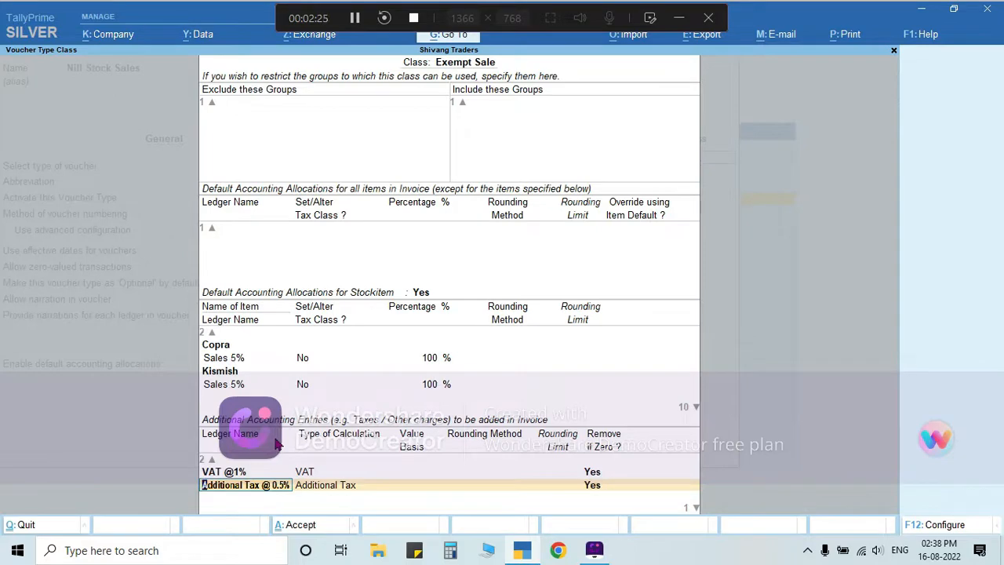
key(Return)
key(Return)
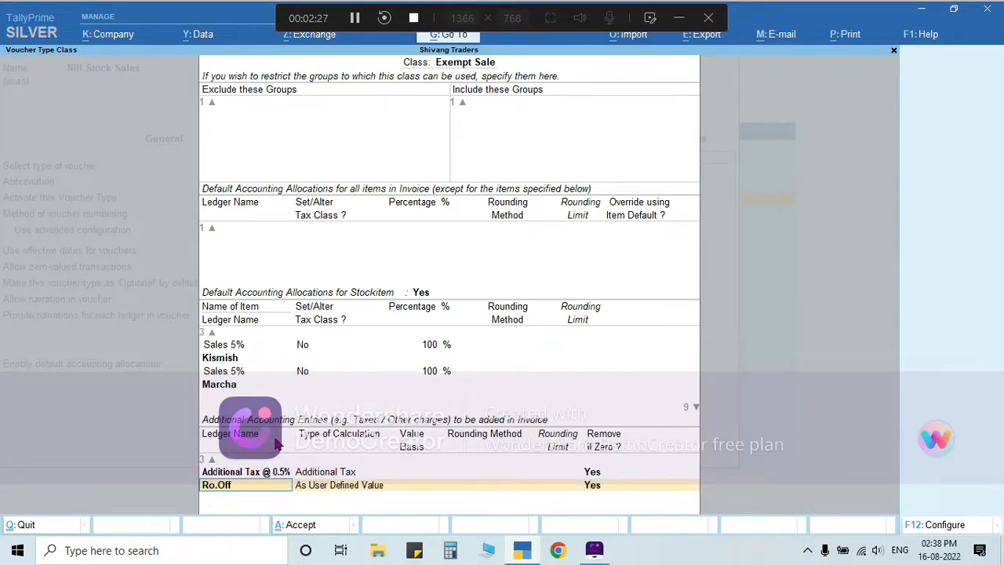
key(Return)
key(Return)
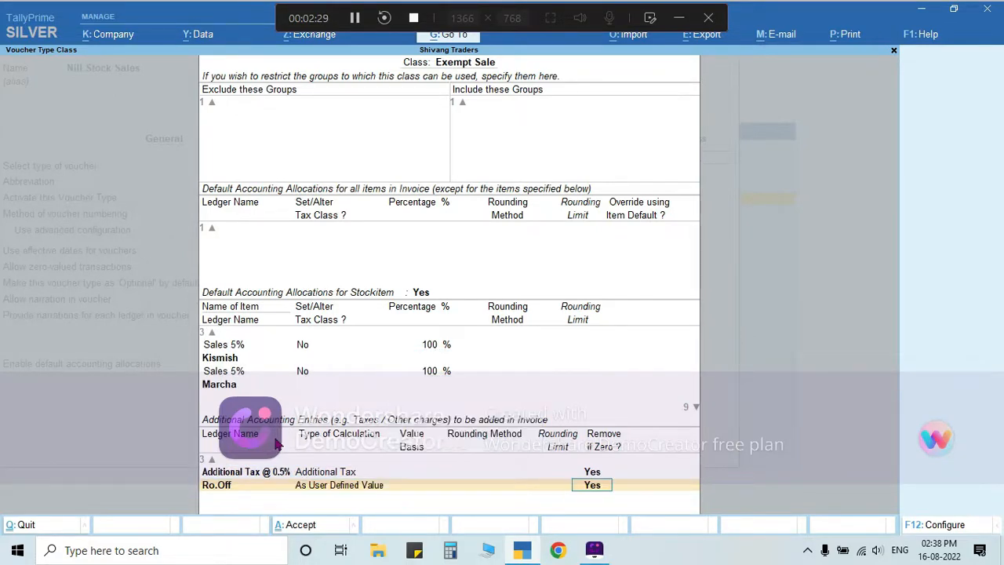
key(Return)
key(Return)
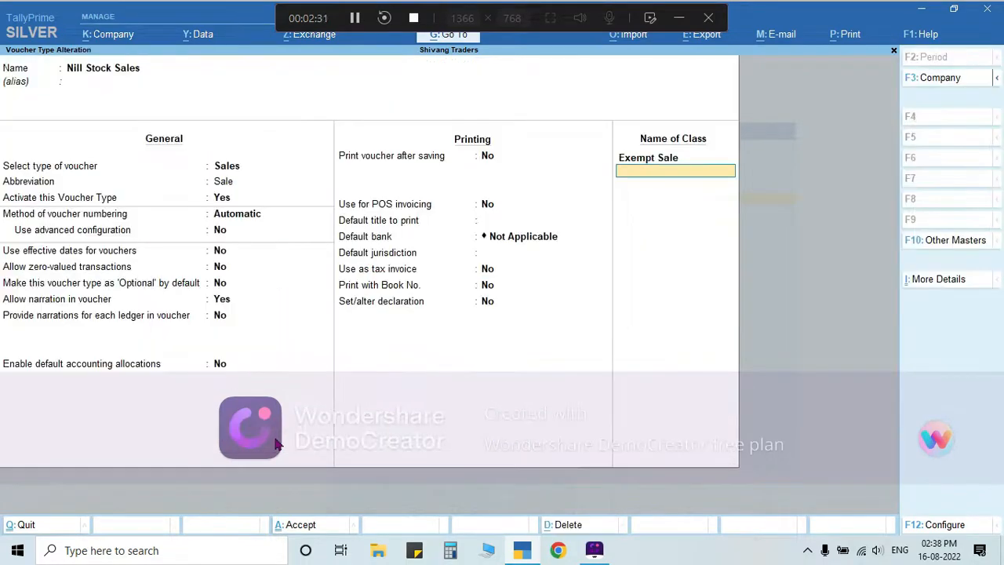
Save the altered Nill Stock Sales voucher type and return to the Gateway of Tally.
key(Return)
key(Return)
key(Escape)
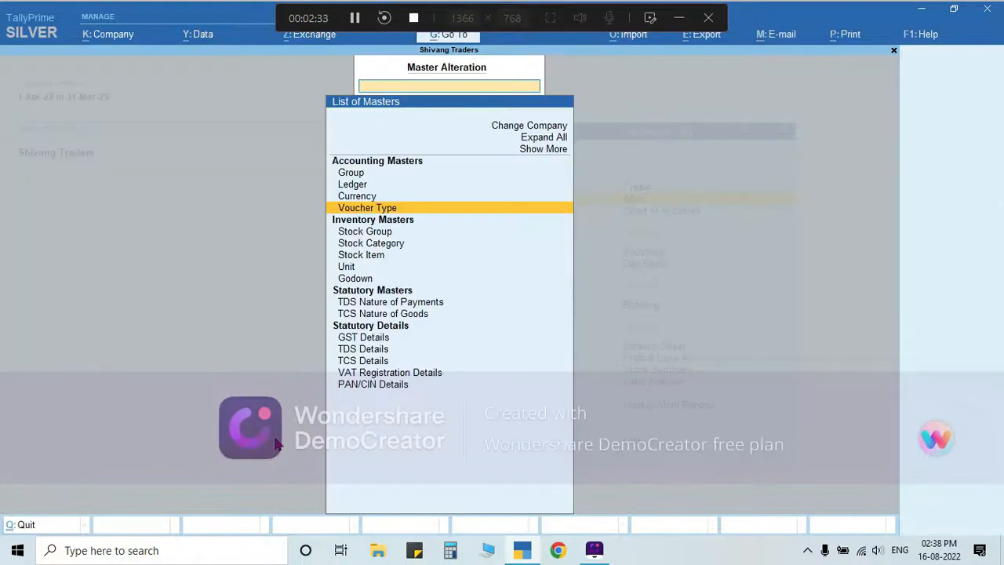
key(Escape)
Start a sales voucher and change its voucher type to Nill Stock Sales with the class Not Applicable.
key(Up)
key(v)
key(F8)
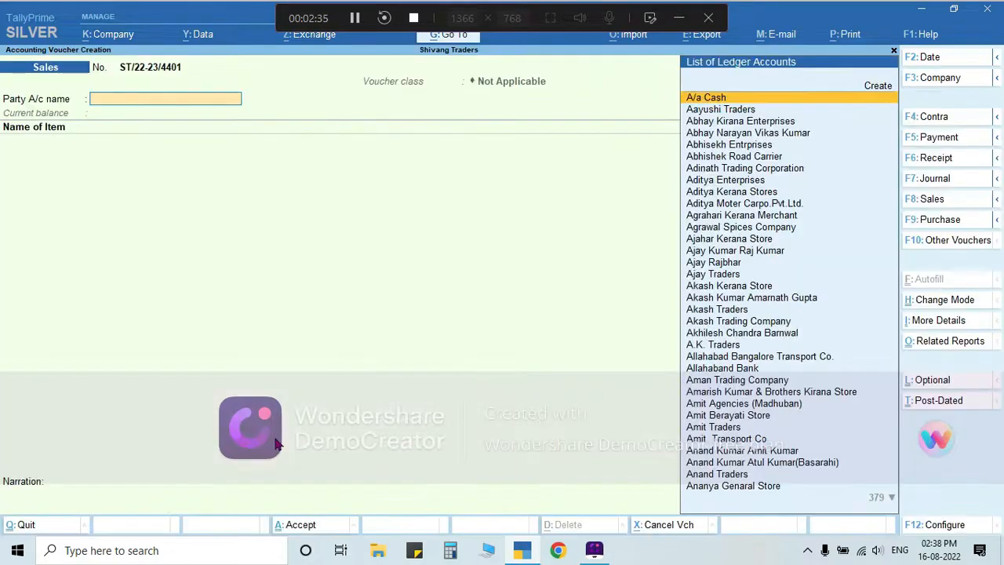
key(BackSpace)
key(Return)
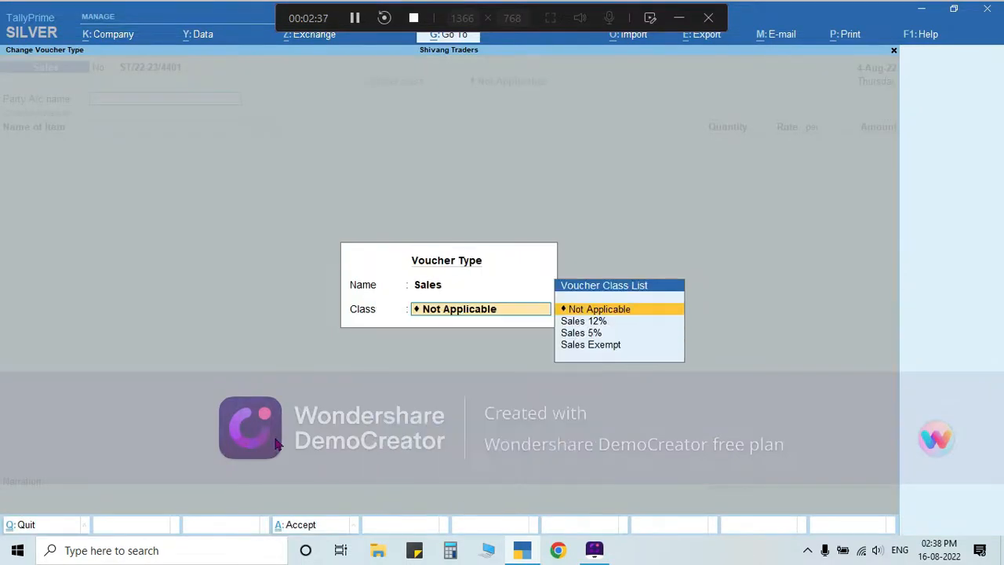
key(BackSpace)
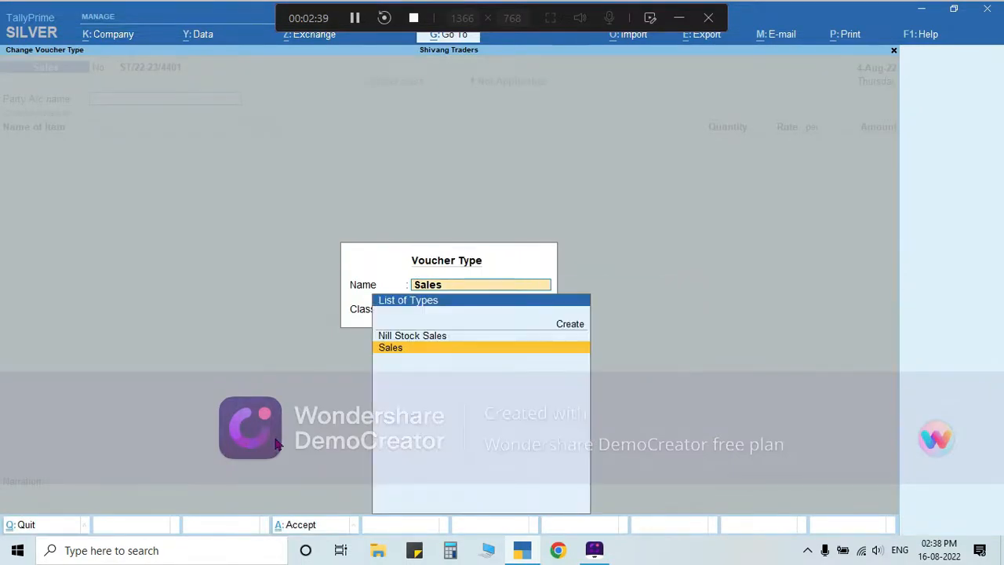
key(Up)
key(Return)
key(Down)
key(Up)
key(Return)
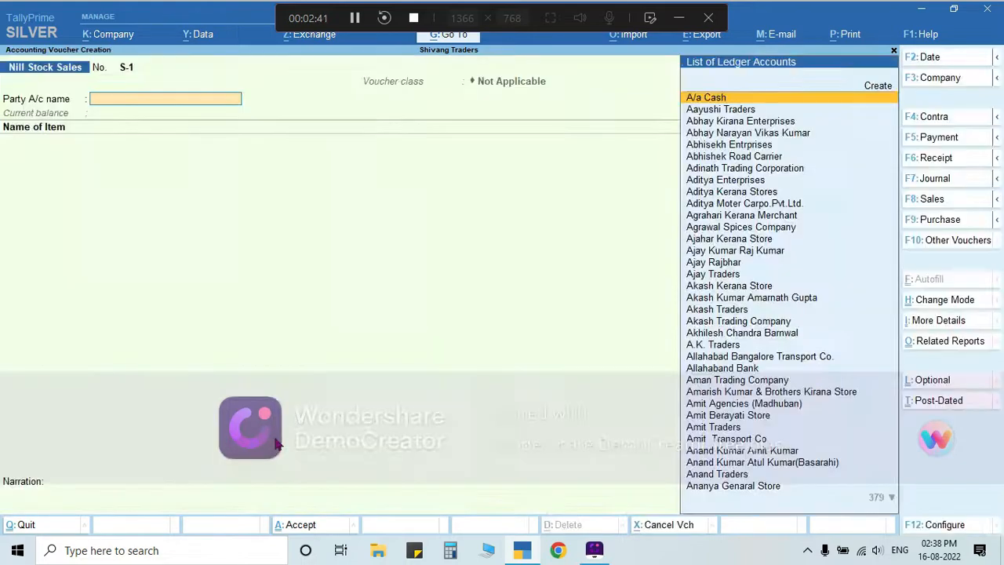
Set the party account to A/a Cash and switch the voucher mode to Accounting Invoice.
key(Return)
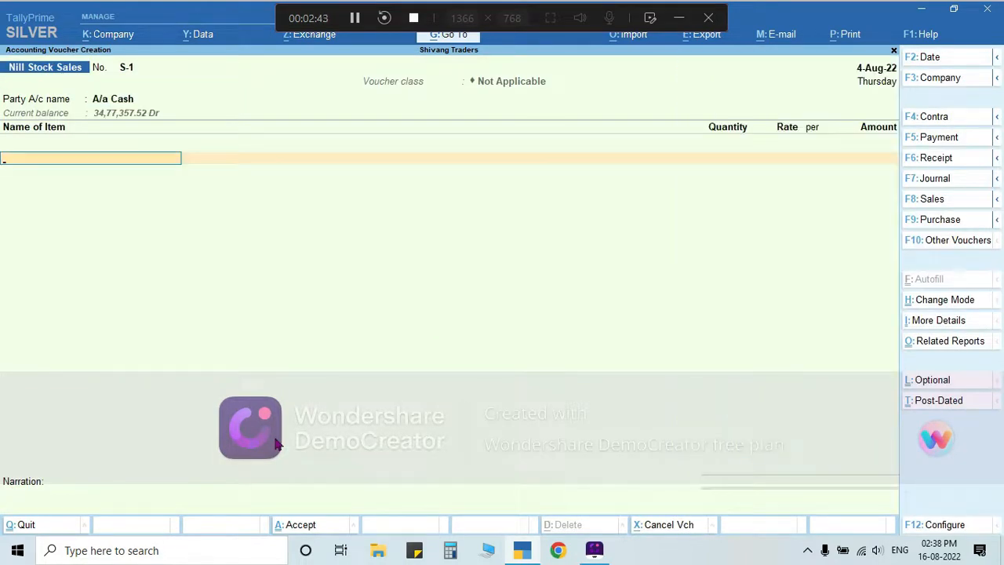
key(ctrl+h)
key(Down)
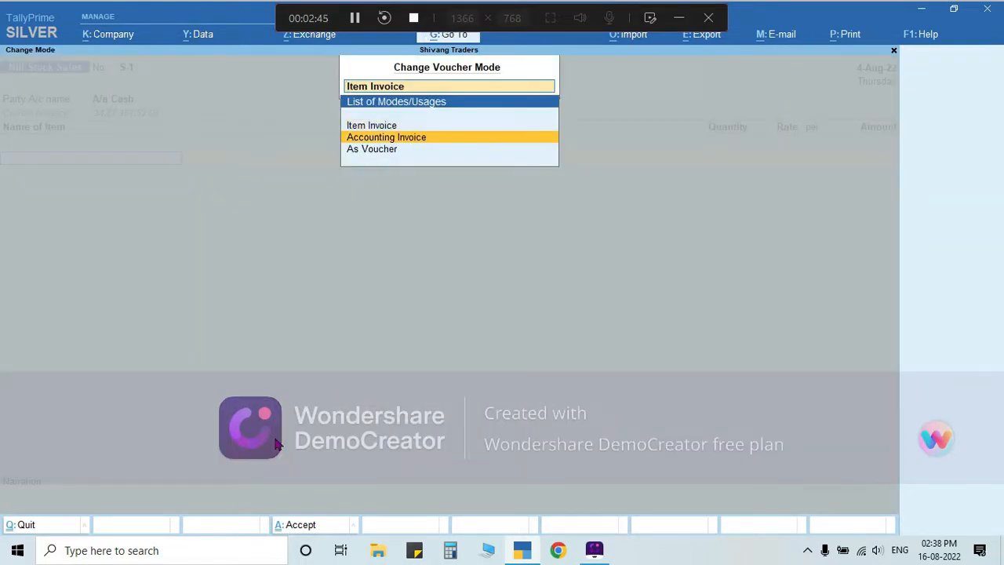
key(Return)
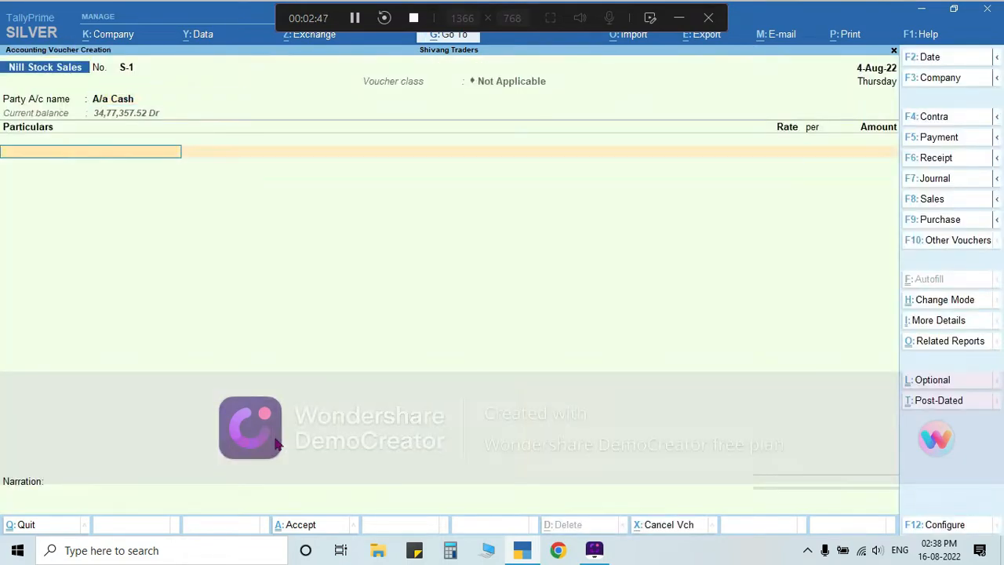
Enter the Sale Exempt ledger as the first particular of the invoice.
text(Ec)
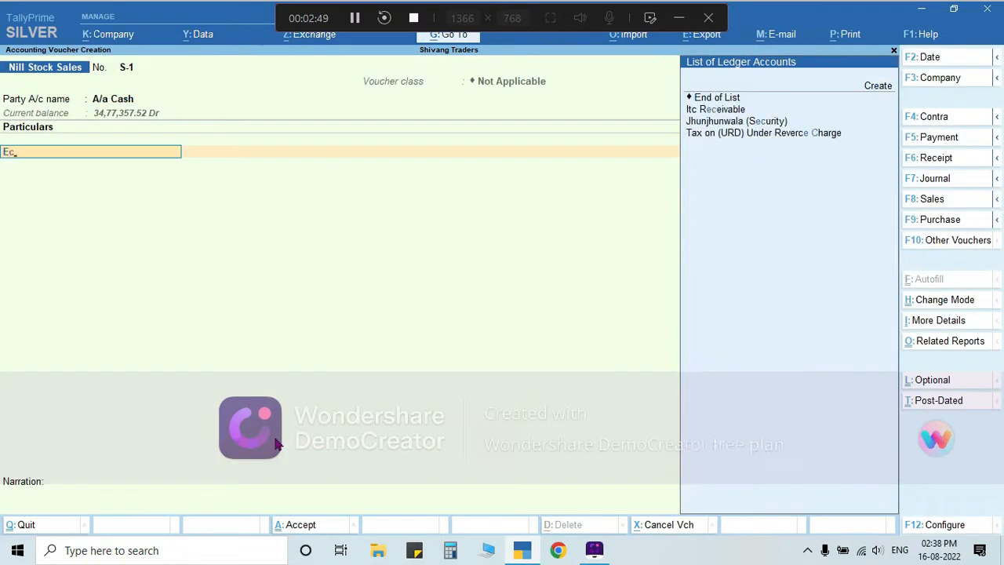
key(BackSpace)
key(BackSpace)
text(Exemp)
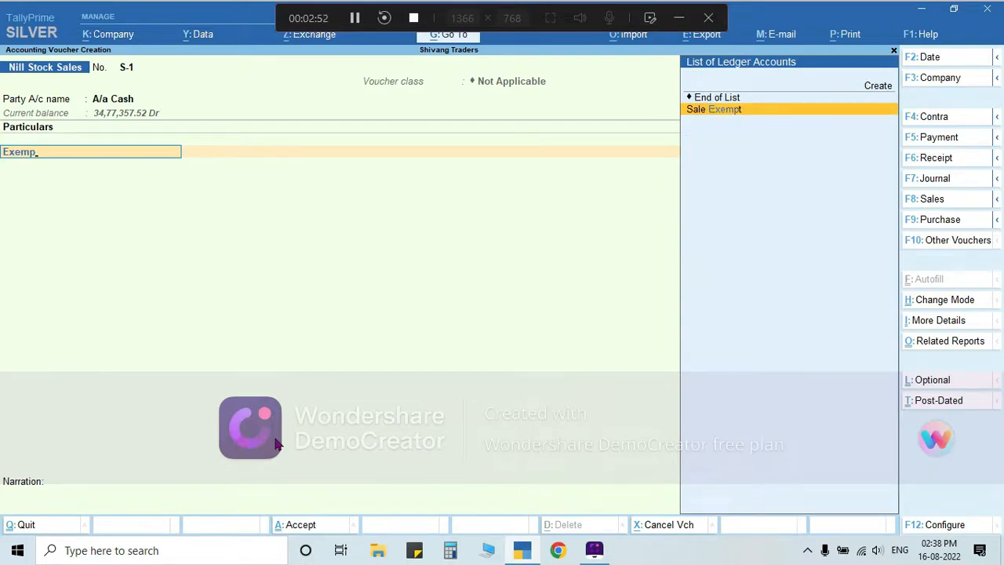
key(Return)
Open the Sale Exempt ledger for alteration from the invoice and bring up its statutory details.
key(BackSpace)
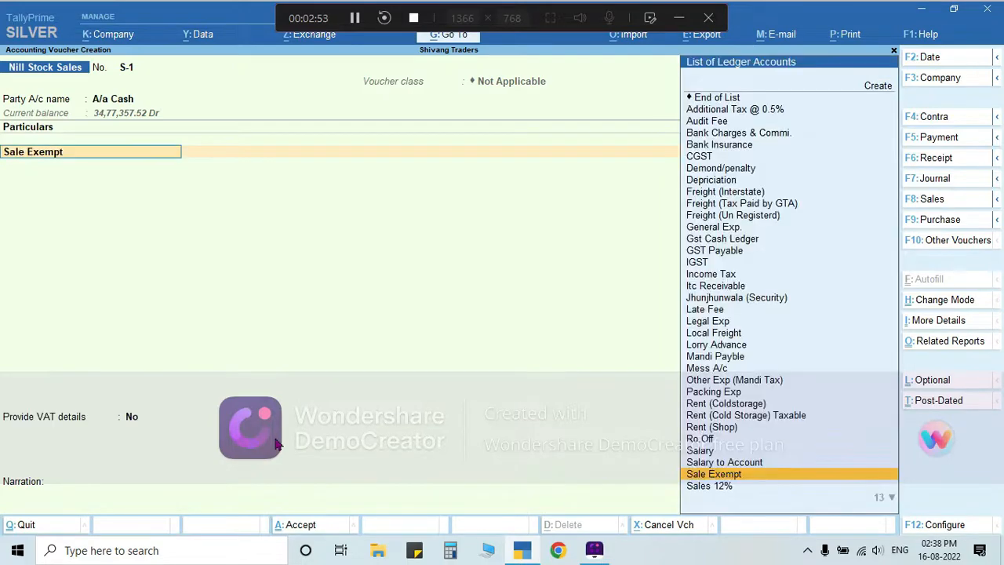
key(ctrl+Return)
key(Return)
key(Return)
key(Return)
key(Return)
key(Return)
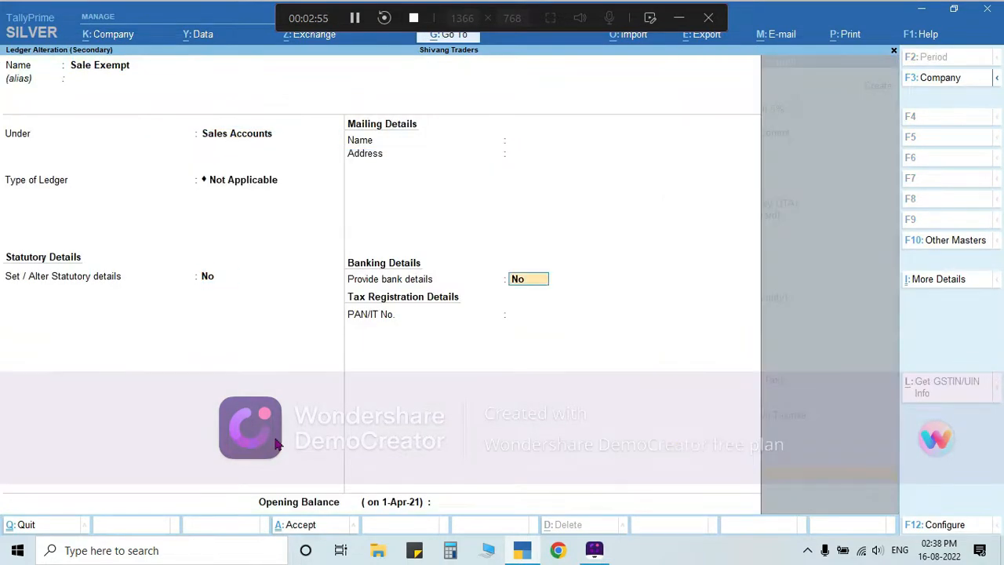
key(BackSpace)
text(y)
key(Return)
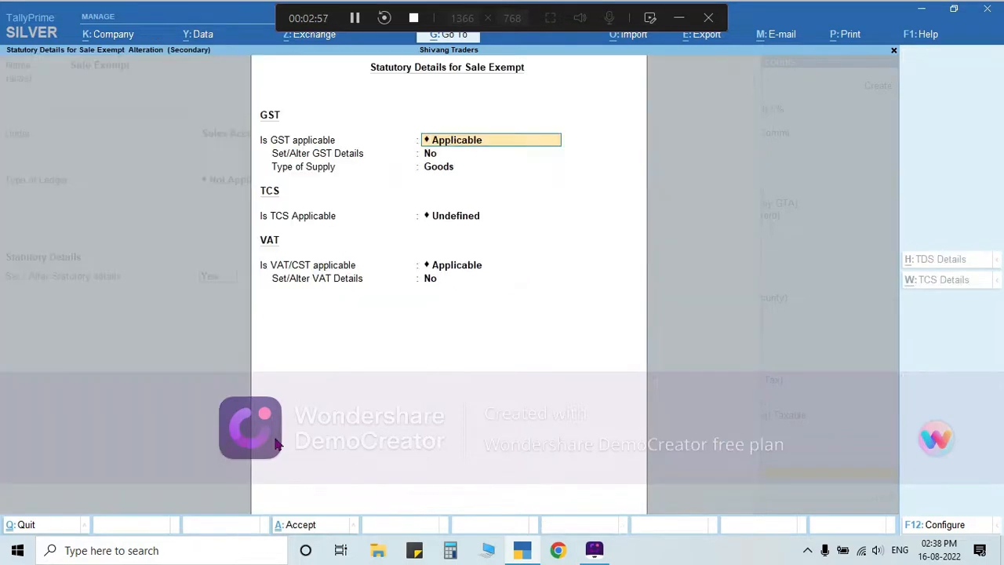
Examine the GST details of the Sale Exempt ledger for nature of transaction, taxability and tax rate.
key(Return)
text(y)
key(Return)
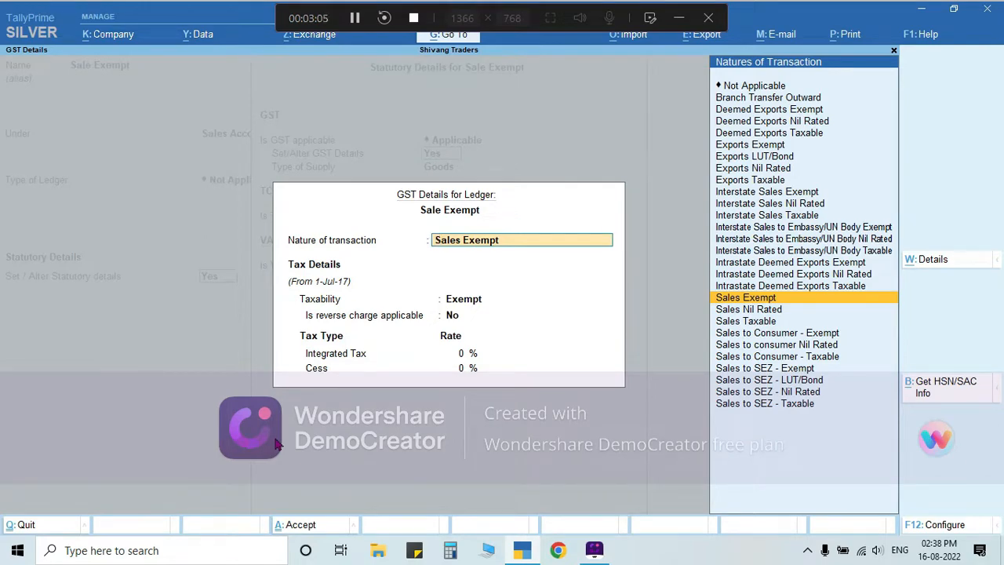
key(Escape)
key(Escape)
key(Return)
key(Return)
key(Escape)
key(Escape)
key(Return)
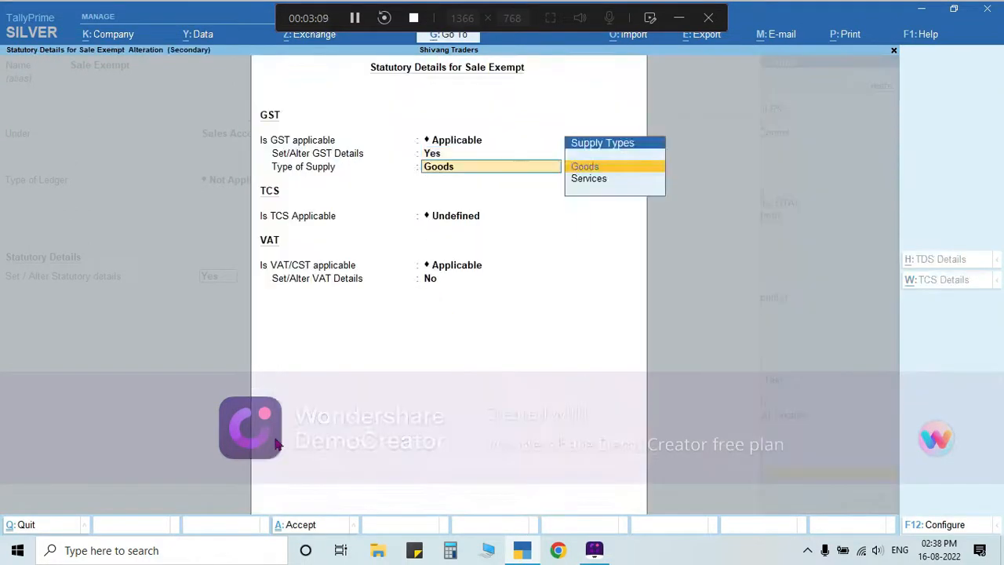
key(Return)
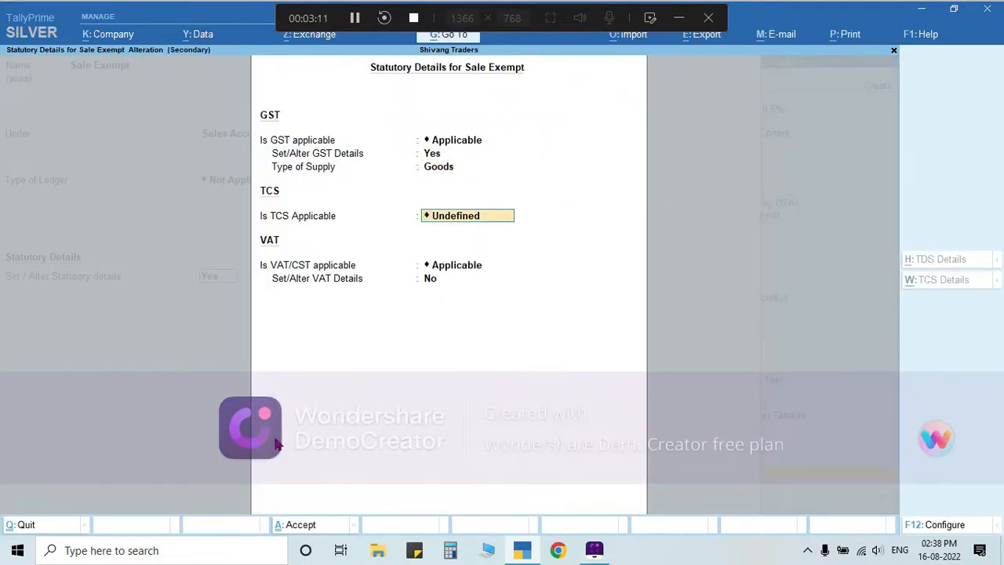
Examine the VAT details of the Sale Exempt ledger, and return to the invoice without saving the ledger.
key(Return)
key(Return)
text(y)
key(Return)
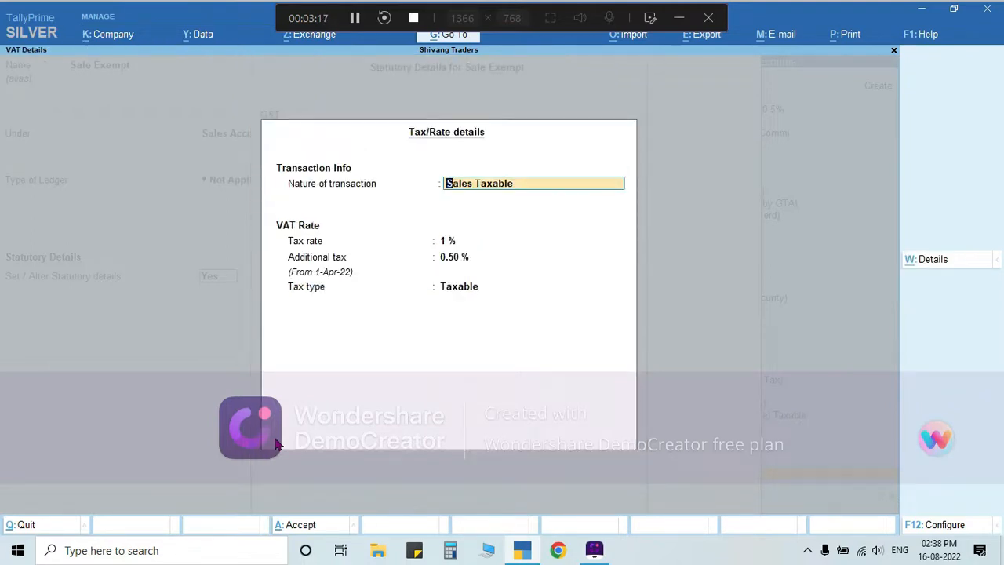
key(Escape)
key(Escape)
key(Escape)
key(Escape)
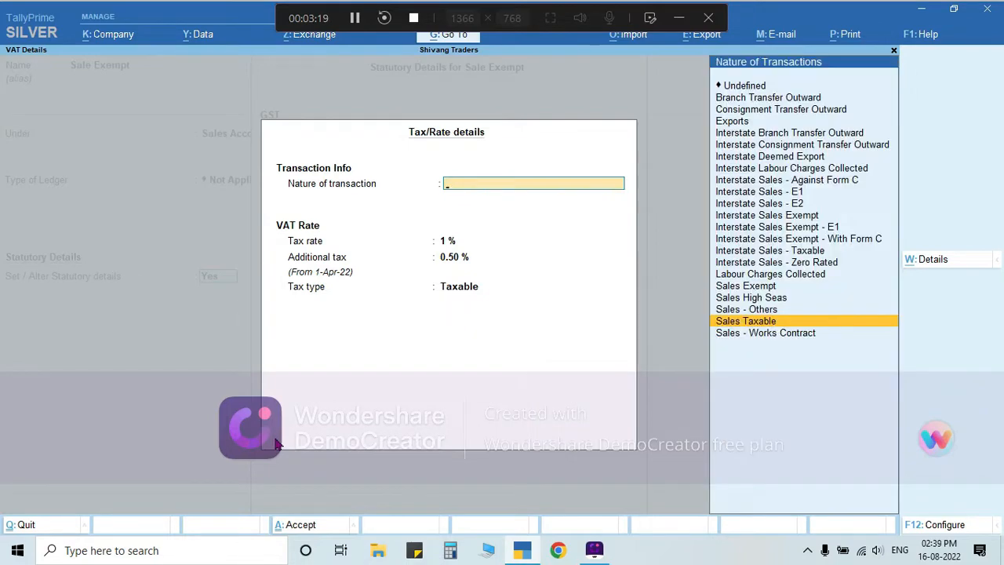
key(Return)
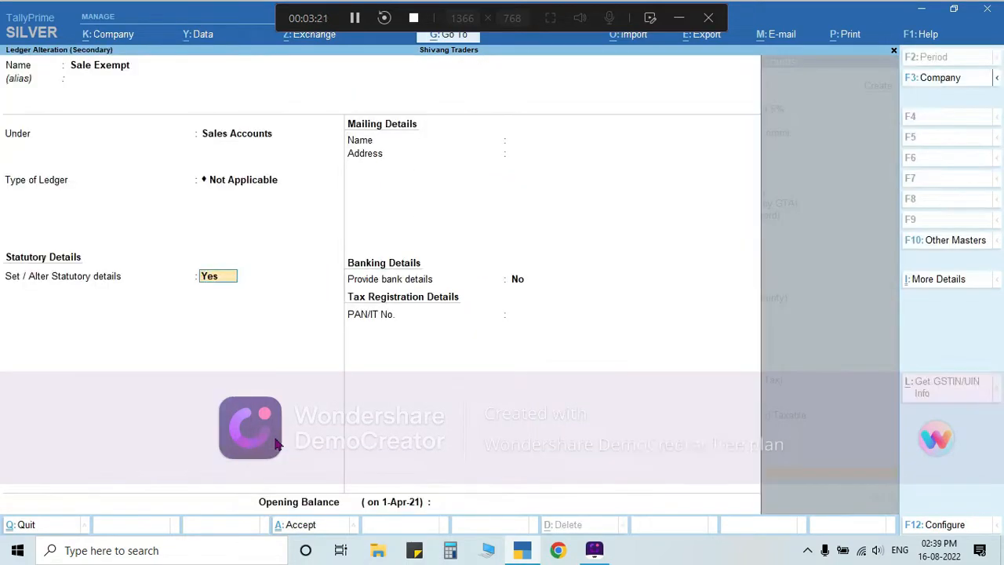
key(Escape)
key(Escape)
key(Return)
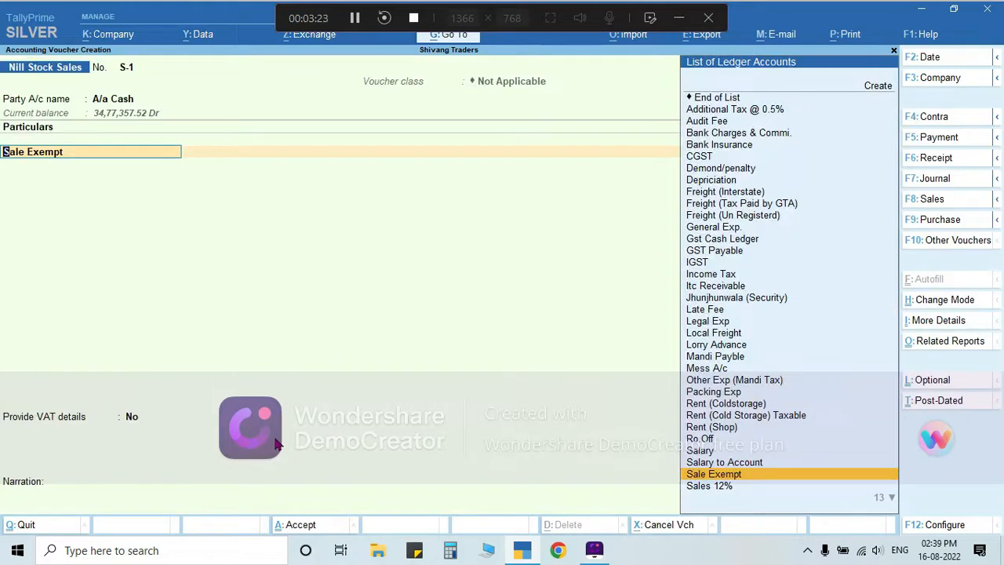
Set the Sale Exempt amount to 1.00 and add the CGST and SGST ledgers below it.
key(Return)
key(Return)
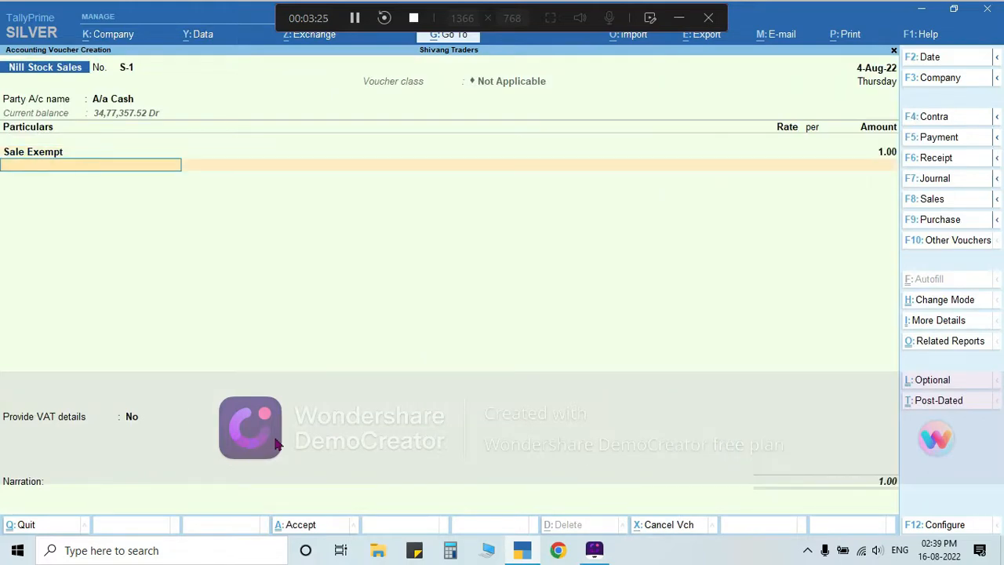
text(cgst)
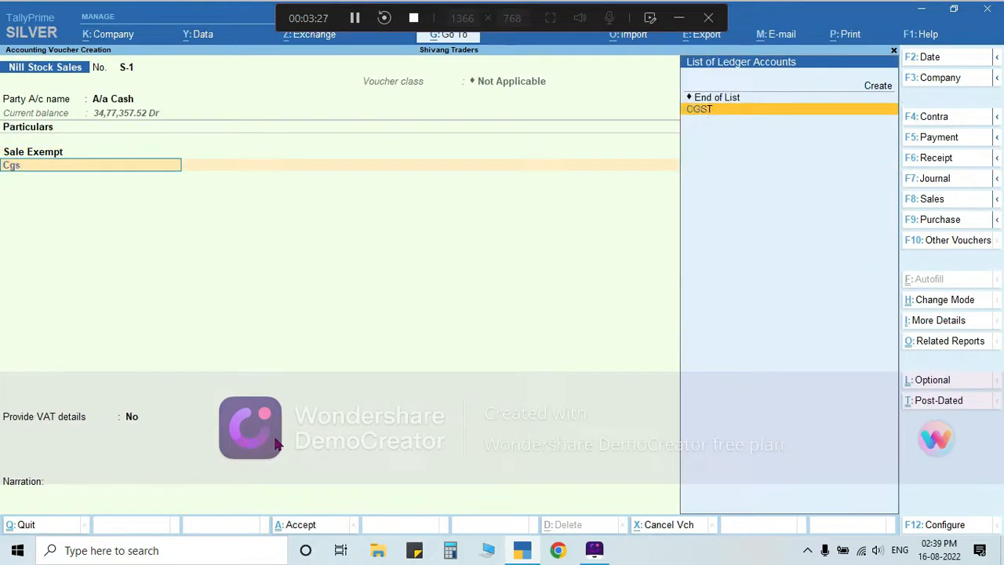
key(Return)
key(Return)
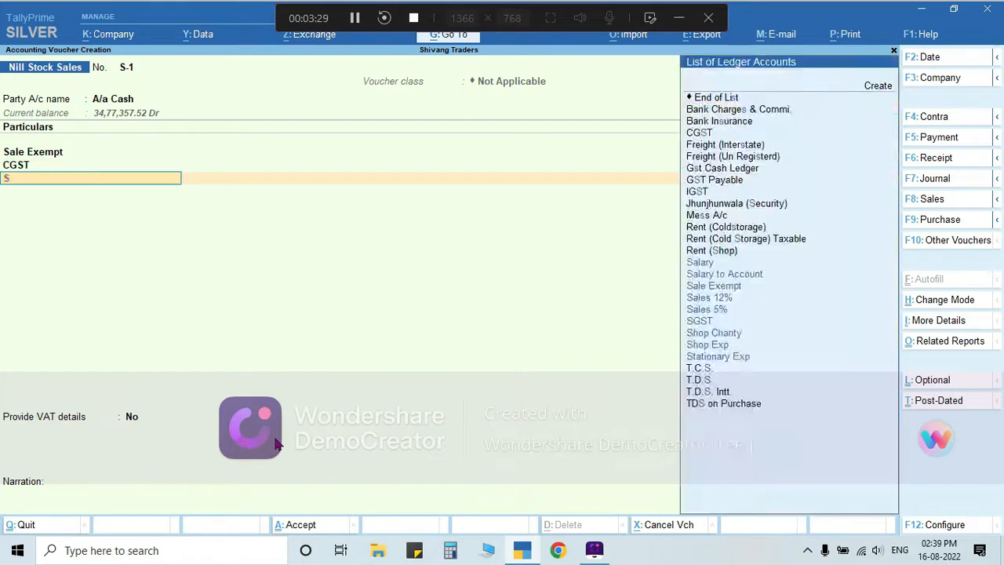
text(sgs)
key(Return)
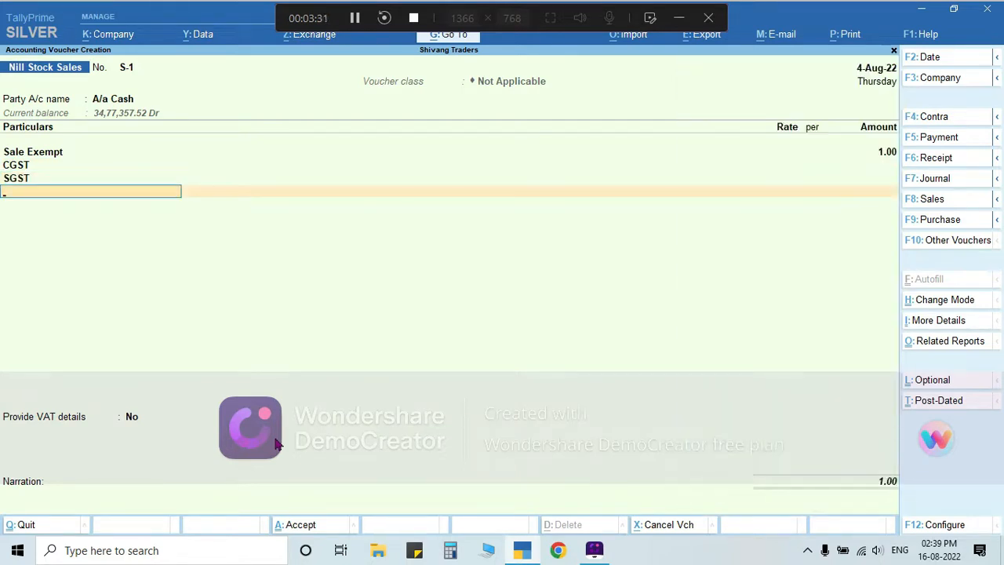
Add the VAT @1% and Additional Tax @ 0.5% ledgers to the invoice with their calculated amounts.
text(va)
key(Return)
key(Return)
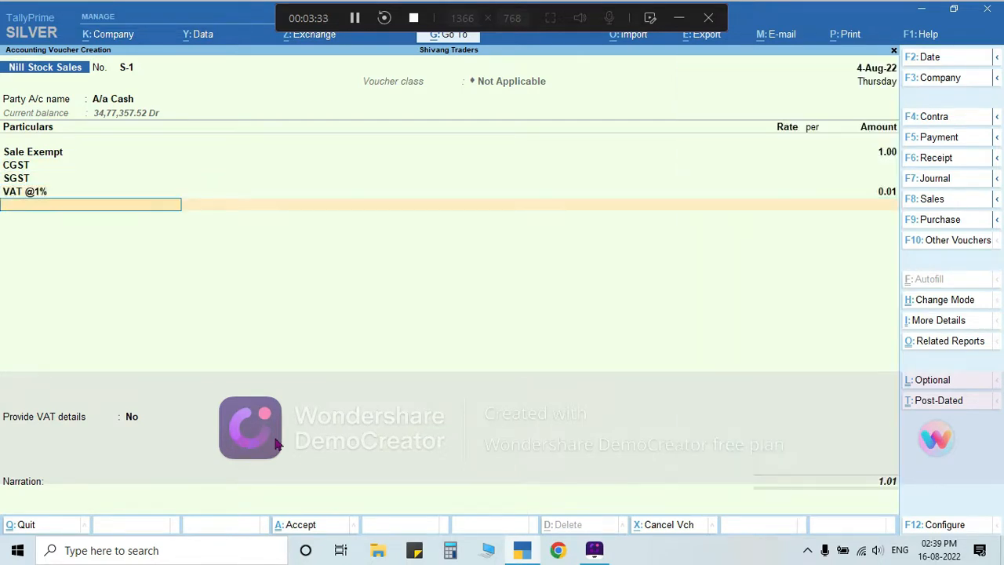
text(add)
key(Return)
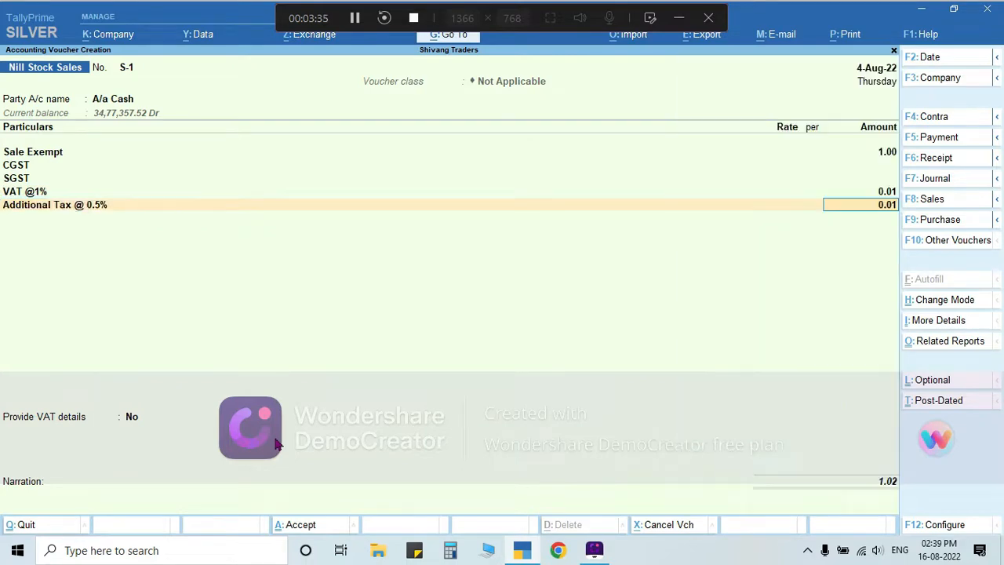
key(Return)
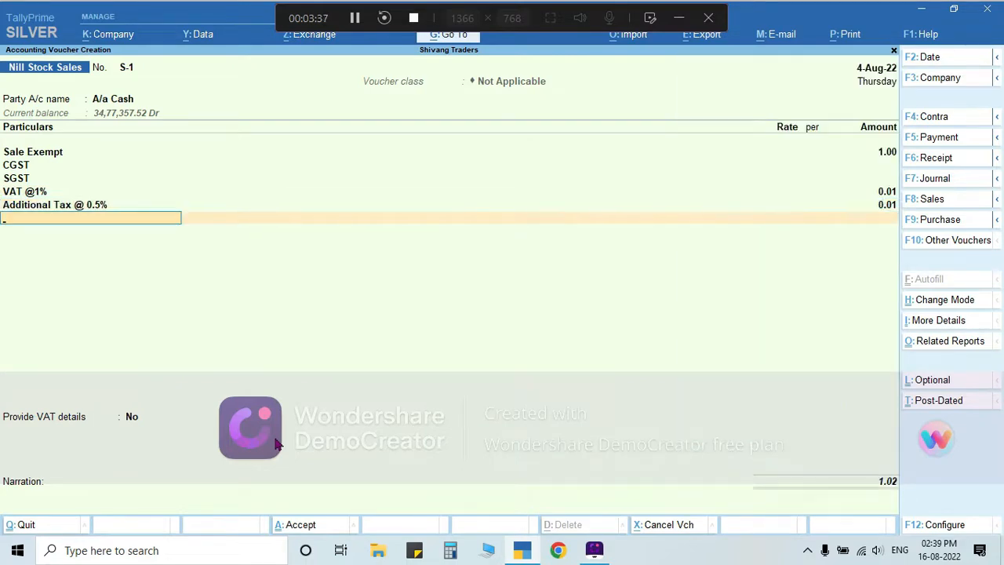
Go back to the Sale Exempt line and set its amount to 100.
key(BackSpace)
key(BackSpace)
key(BackSpace)
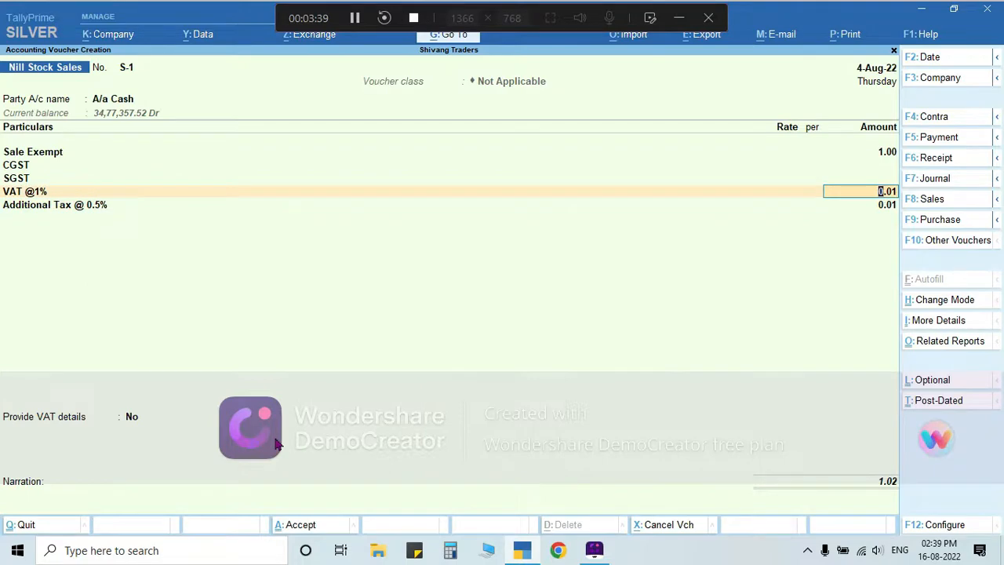
key(BackSpace)
key(BackSpace)
key(BackSpace)
key(BackSpace)
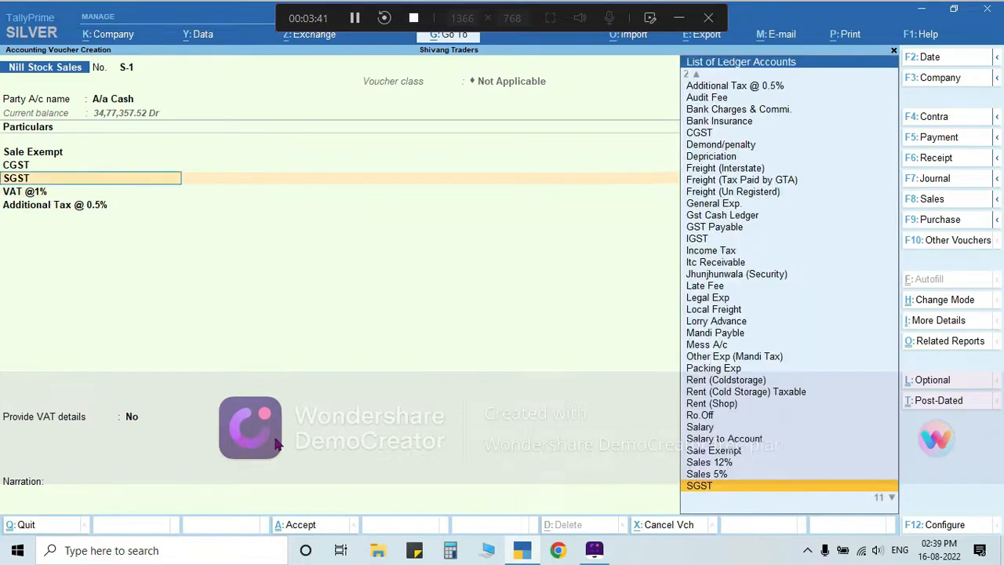
key(BackSpace)
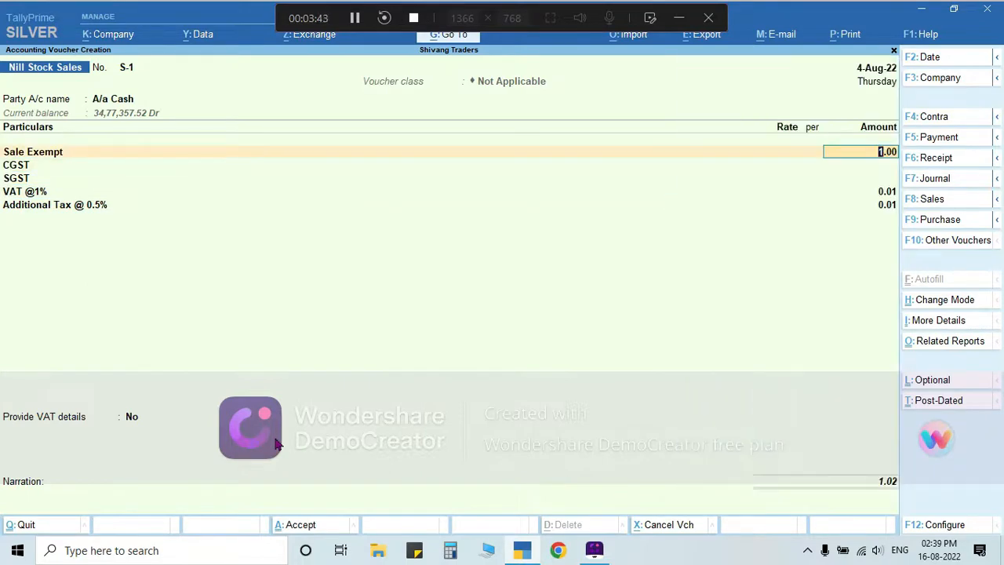
text(100)
key(Return)
Check the recalculated amounts on the CGST, SGST, VAT @1% and Additional Tax @ 0.5% lines.
key(Return)
key(Return)
key(Return)
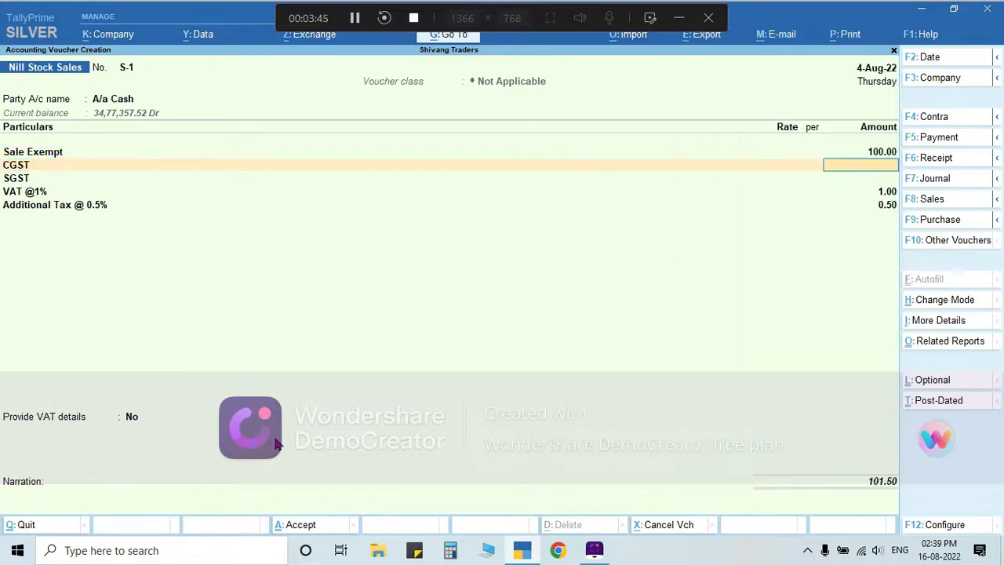
key(Return)
key(Return)
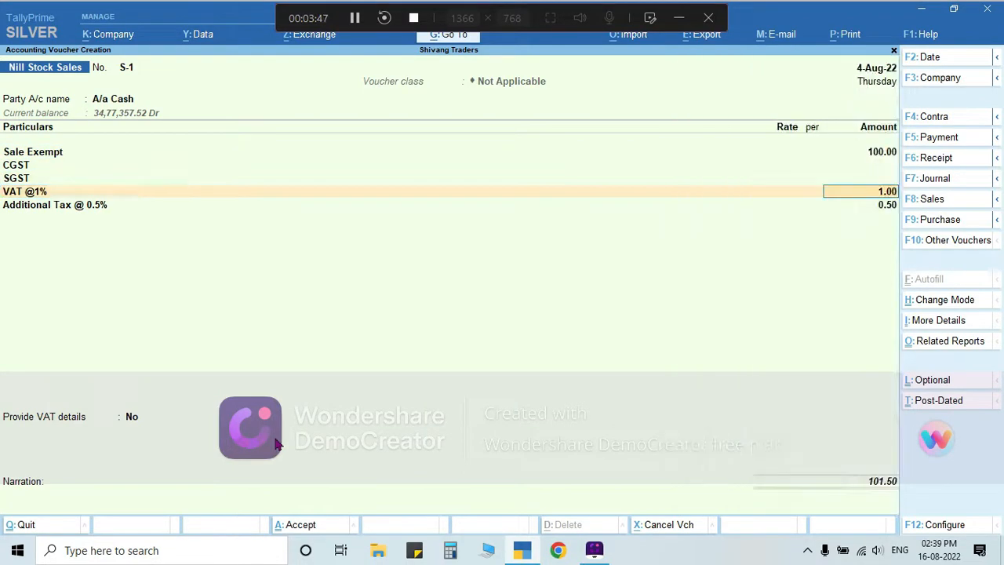
key(Return)
key(Return)
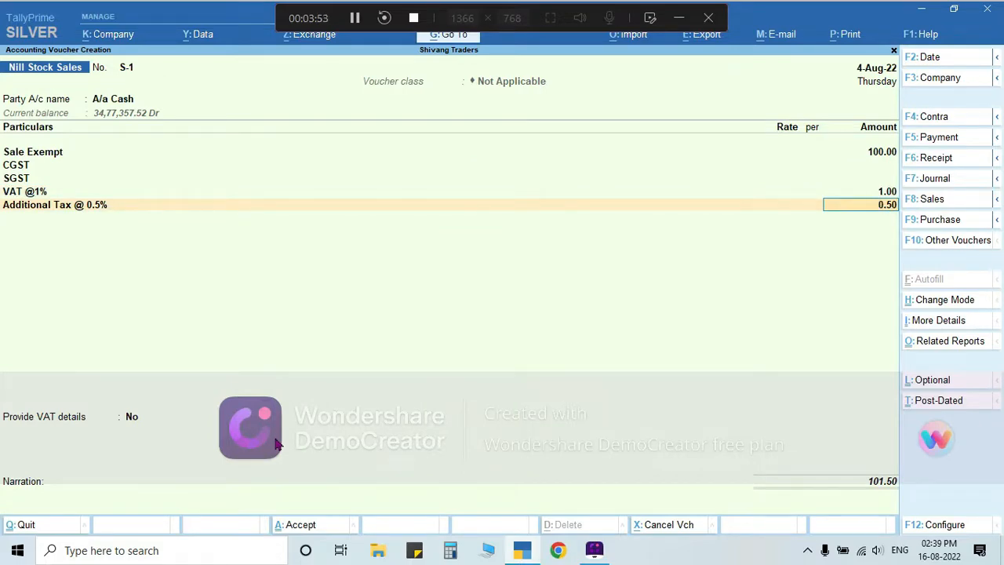
Replace the Sale Exempt ledger on the first line of the invoice with Sales 5%.
key(Up)
key(Up)
key(Up)
key(Up)
key(Up)
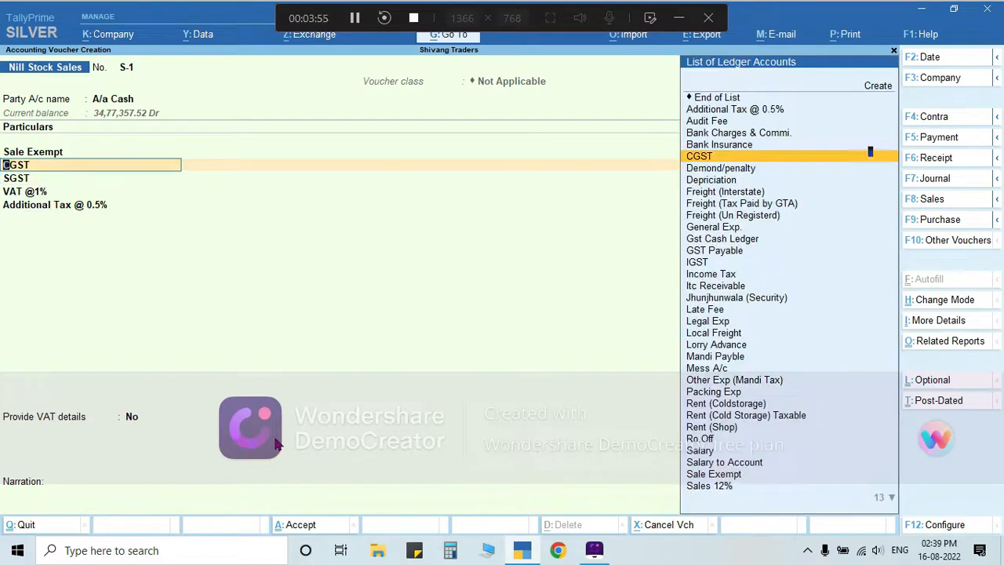
text(Sal)
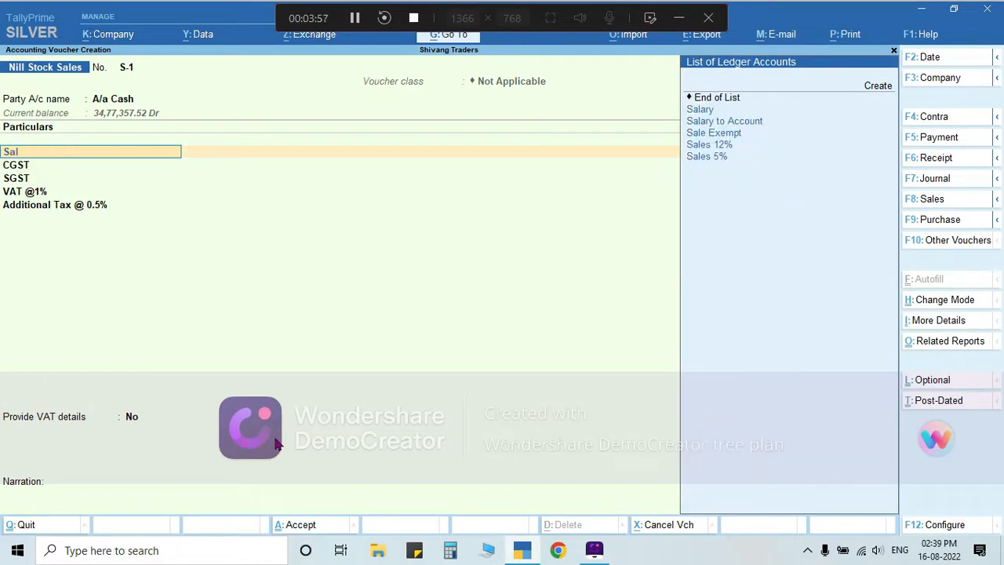
key(Down)
key(Down)
key(Down)
key(Down)
key(Return)
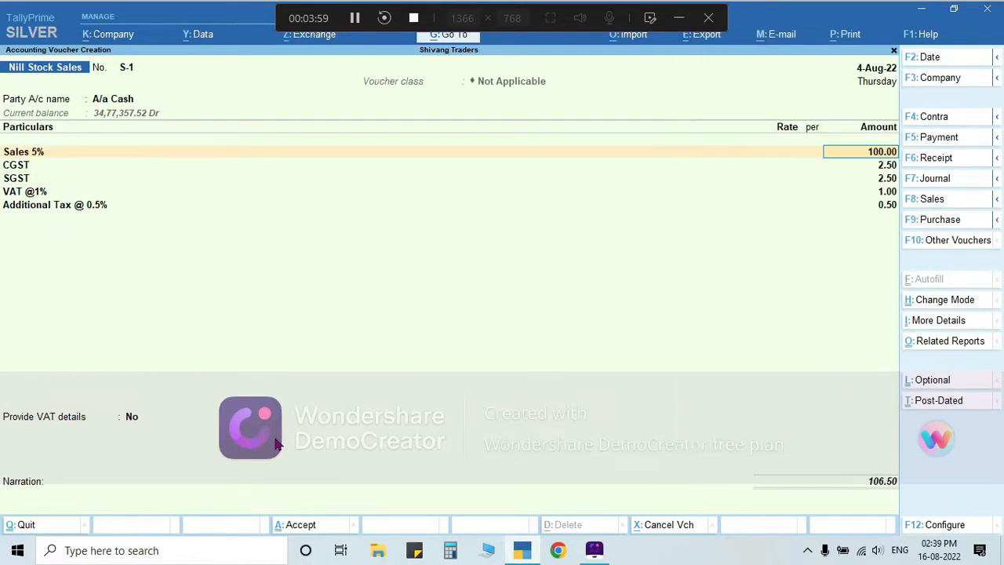
Open the Sales 5% ledger for alteration from the voucher line and bring up its statutory details.
key(Up)
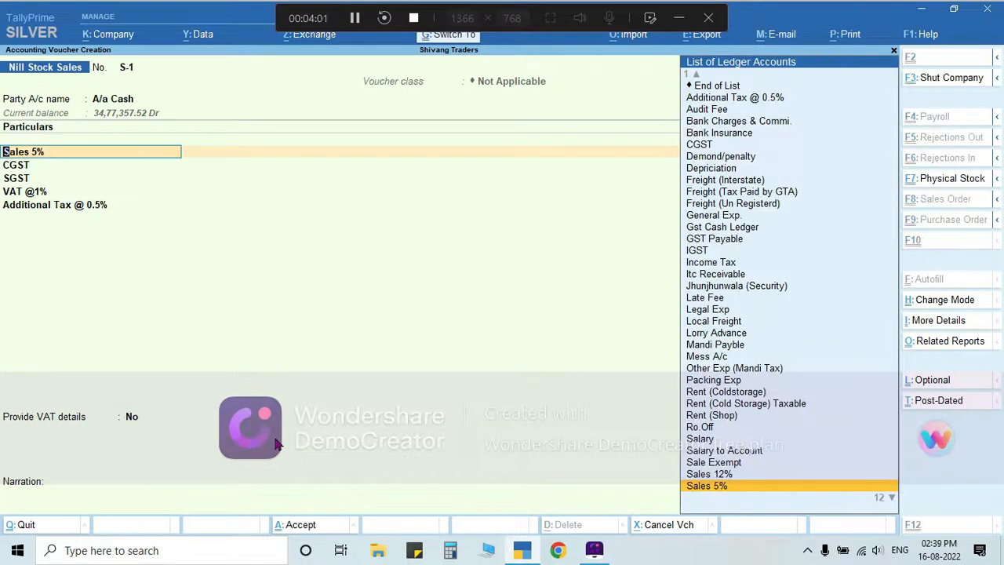
key(ctrl+Return)
key(Return)
key(Return)
key(Return)
key(Return)
key(Return)
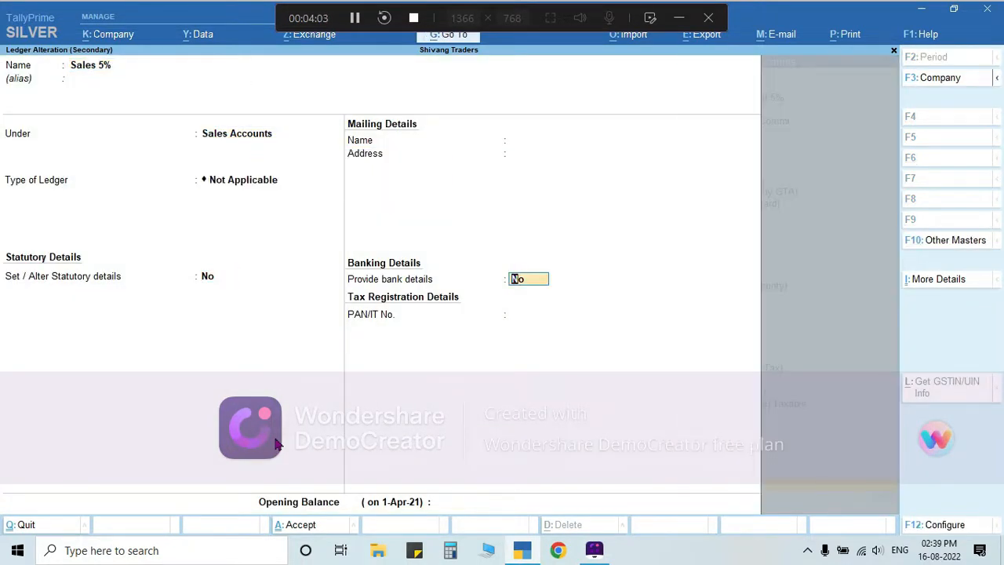
key(Up)
key(y)
key(Return)
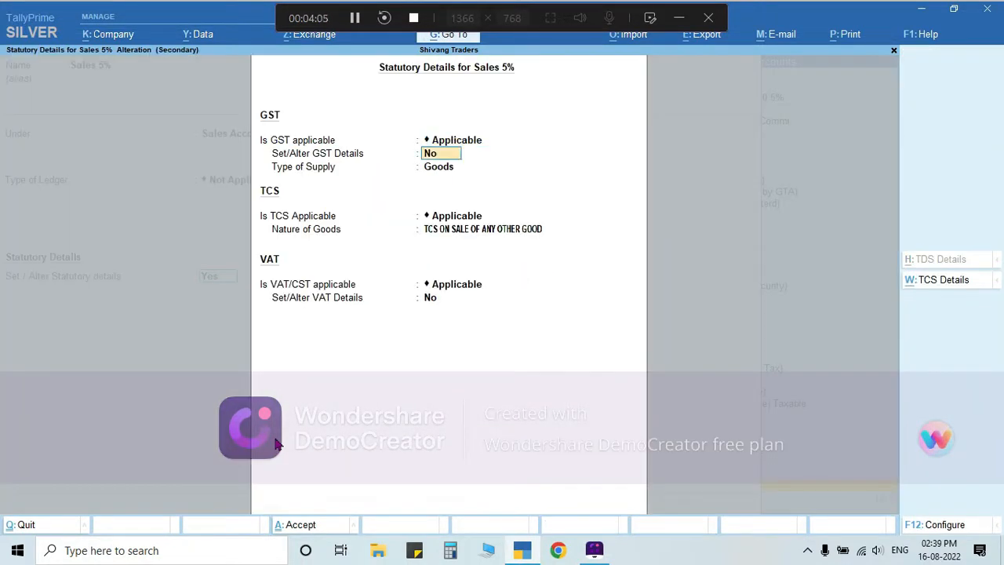
Check the integrated tax rate in the GST details of the Sales 5% ledger.
key(y)
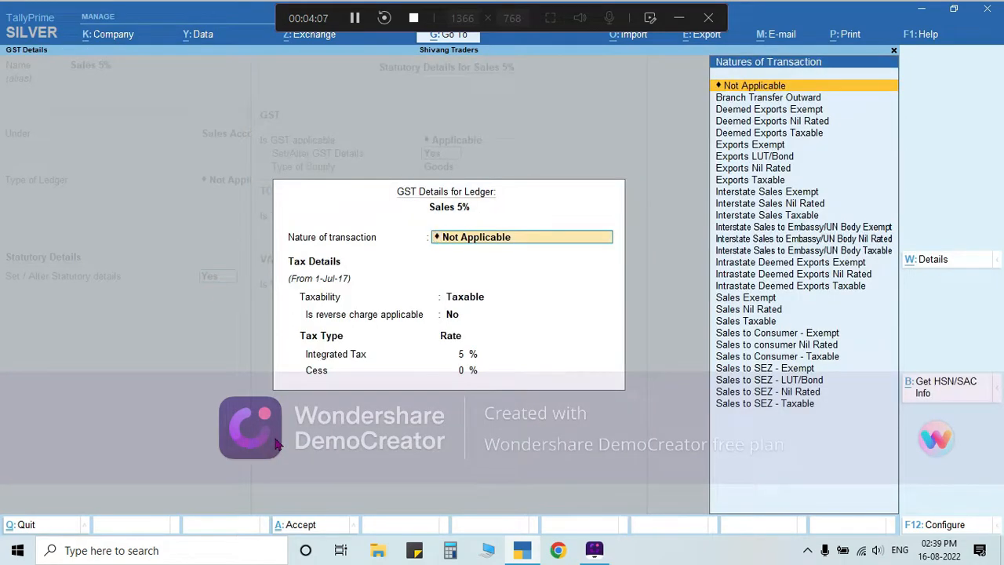
click(453, 353)
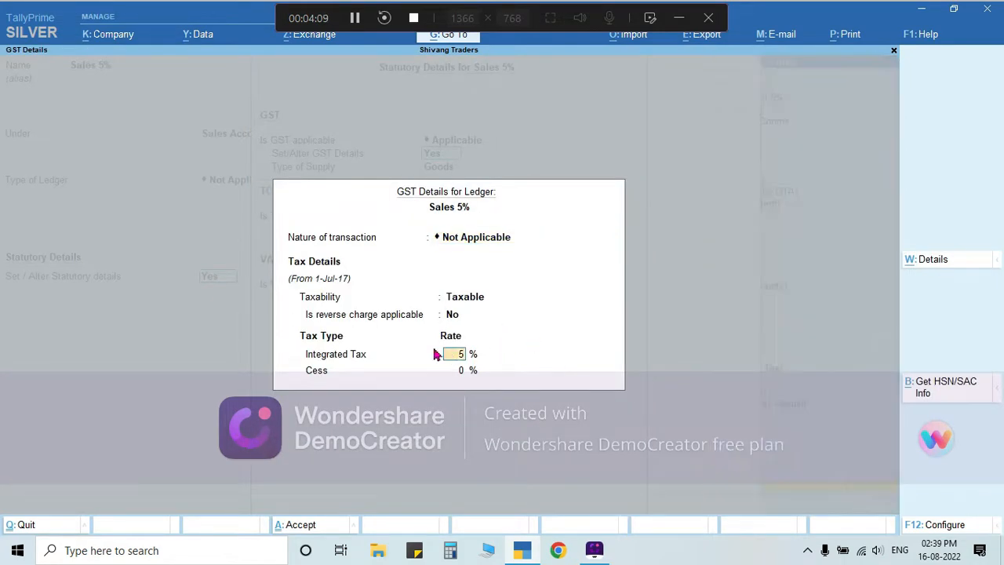
key(Escape)
key(Return)
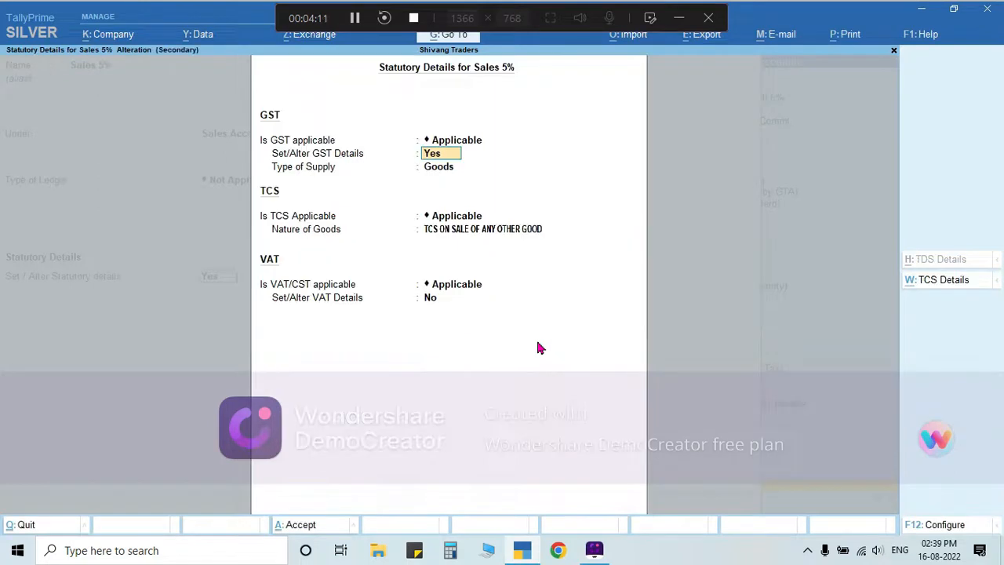
Check the VAT rate and additional tax of the Sales 5% ledger and return to the voucher without saving.
click(463, 291)
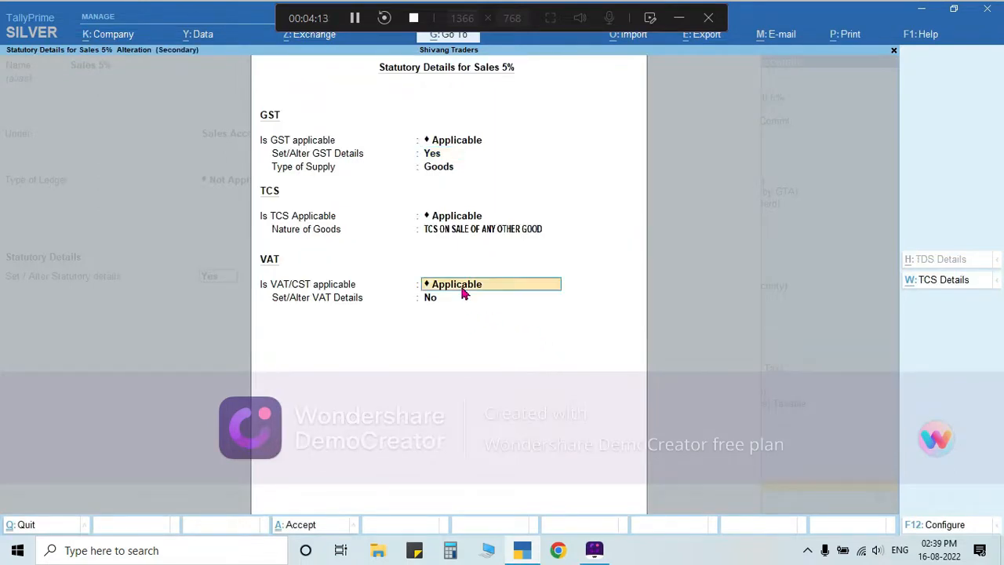
key(Return)
text(y)
key(Return)
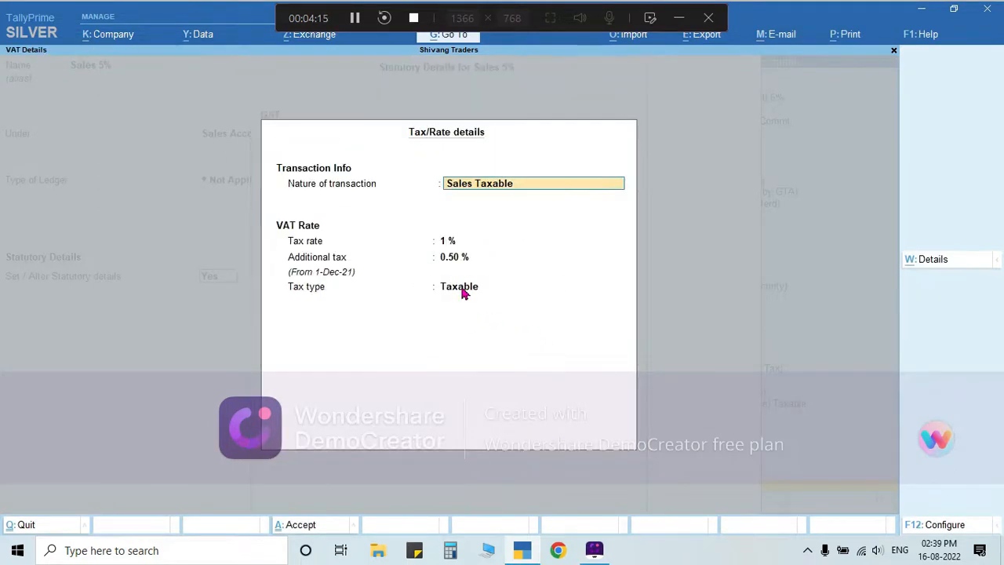
click(446, 243)
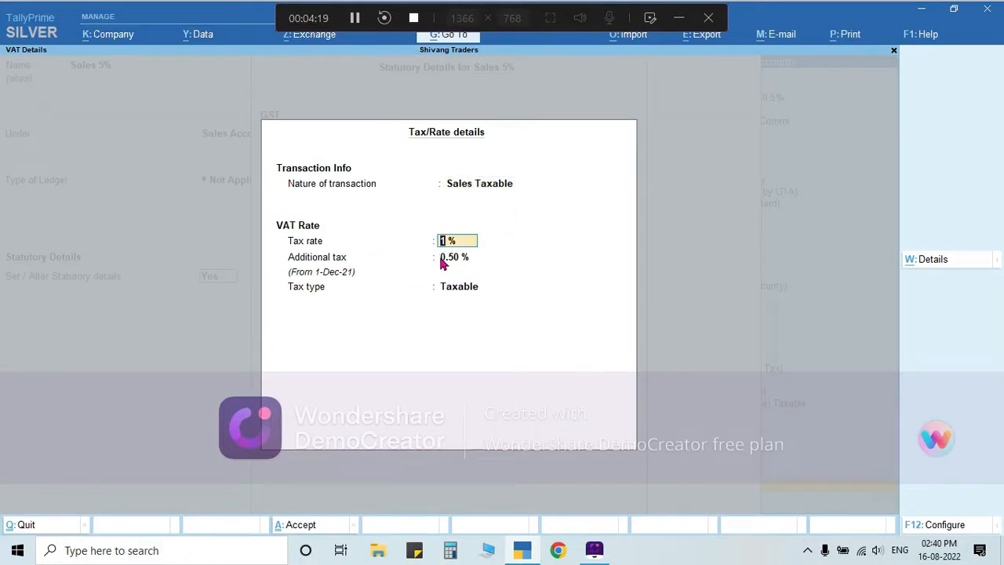
key(Escape)
key(Escape)
key(Escape)
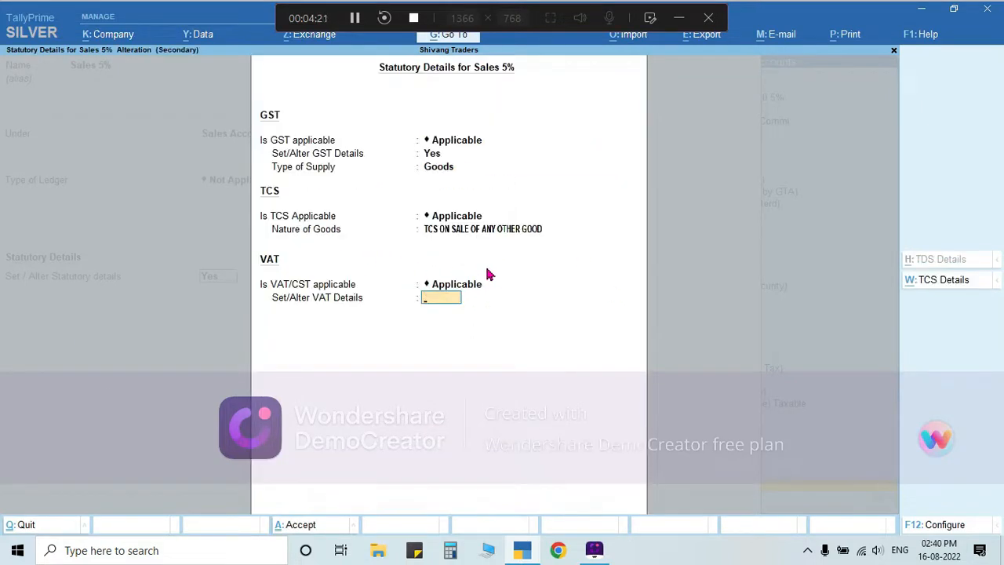
key(Escape)
key(y)
key(Escape)
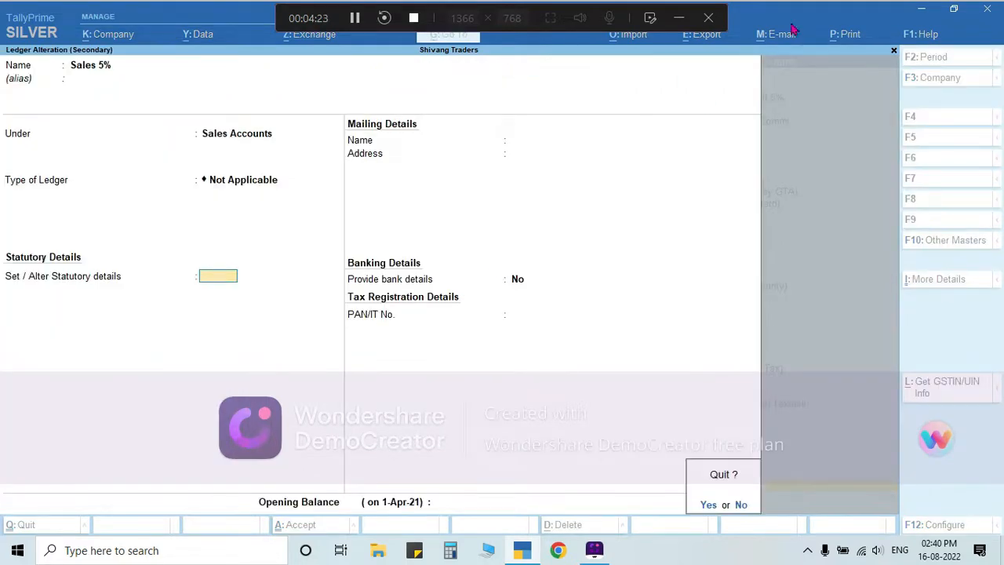
key(y)
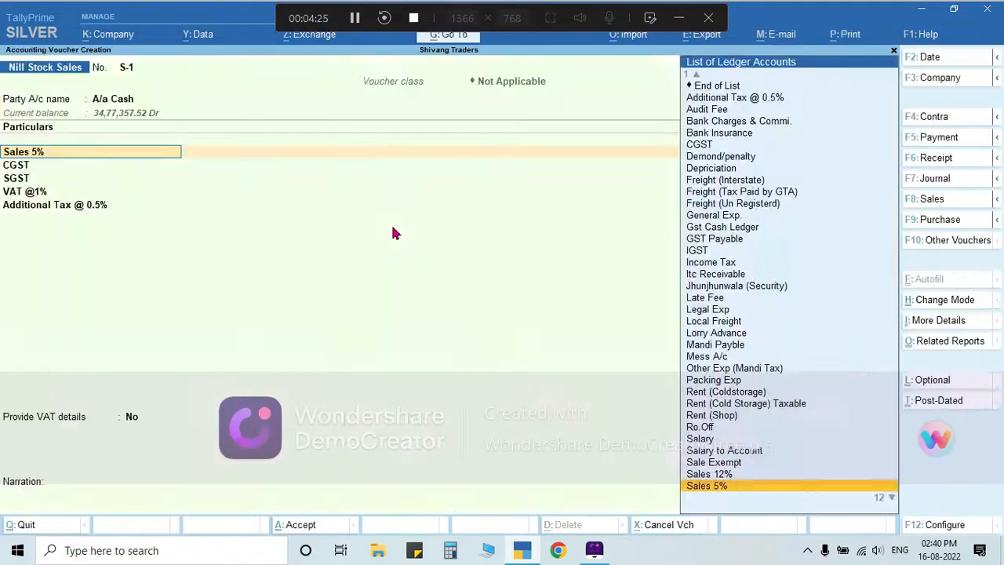
Change the voucher mode to Item Invoice and choose Lawa Makhana as the first item.
key(ctrl+h)
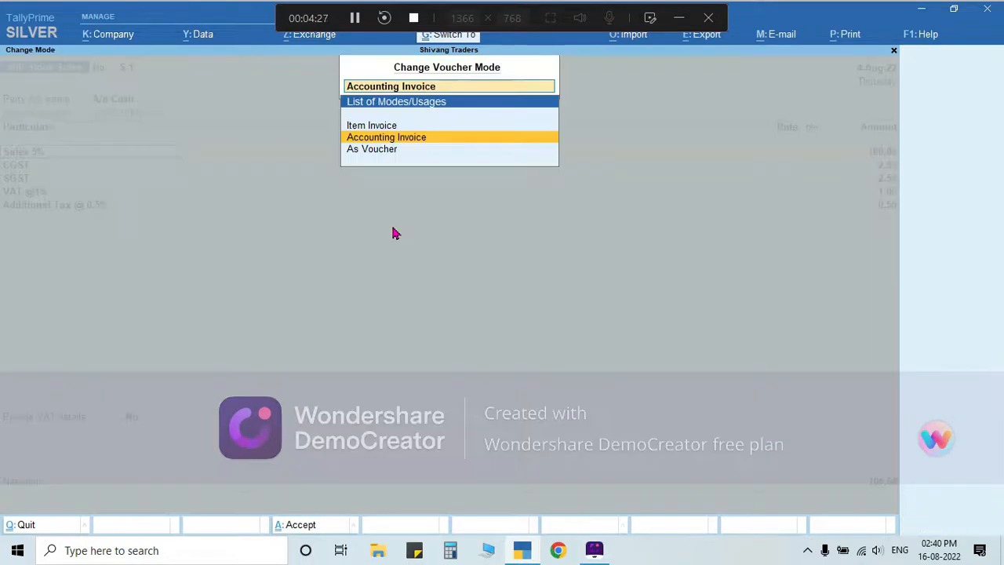
key(Up)
key(Return)
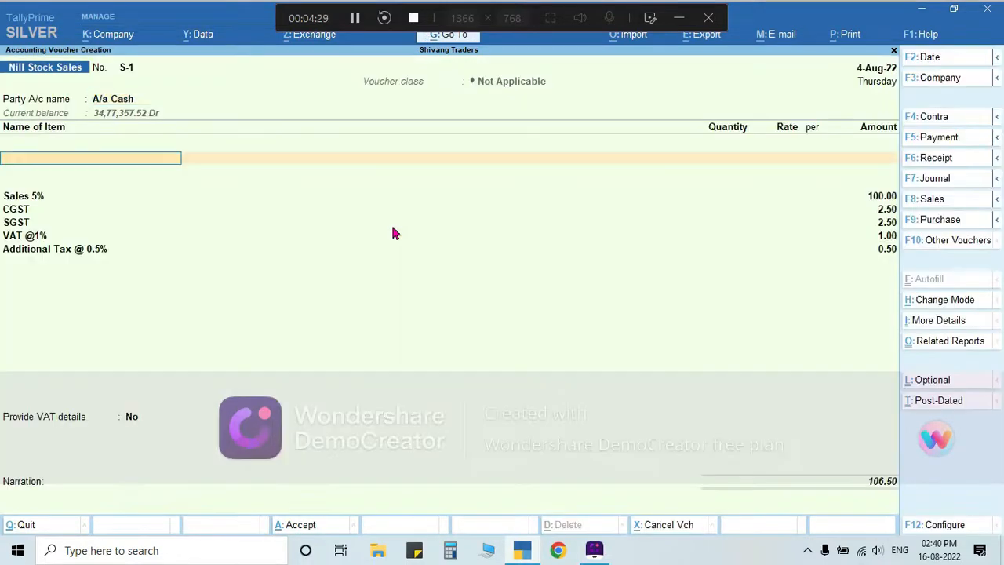
text(Makha)
key(Return)
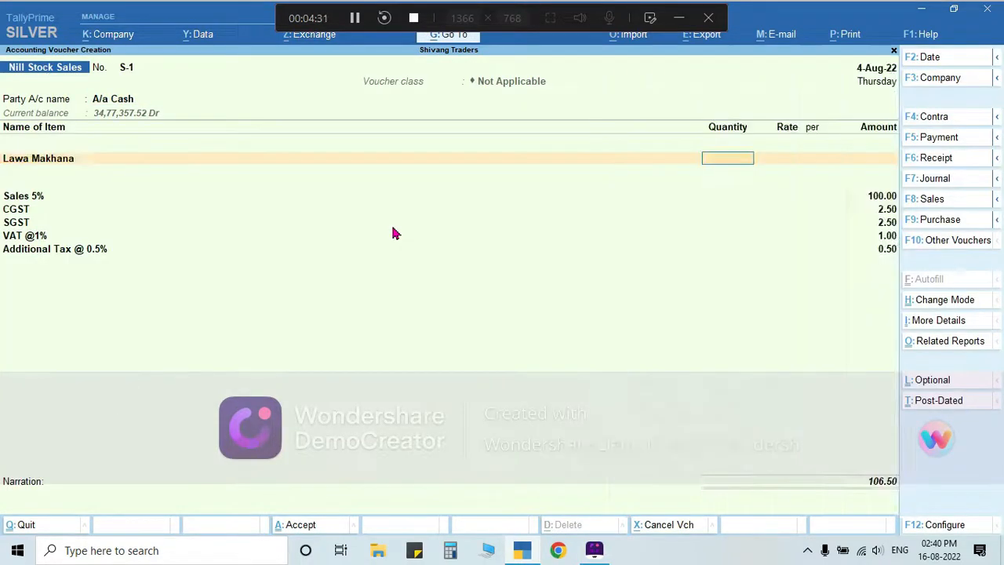
Open the Lawa Makhana stock item for alteration and check its GST taxability and rate.
key(BackSpace)
key(ctrl+Return)
key(Return)
key(Return)
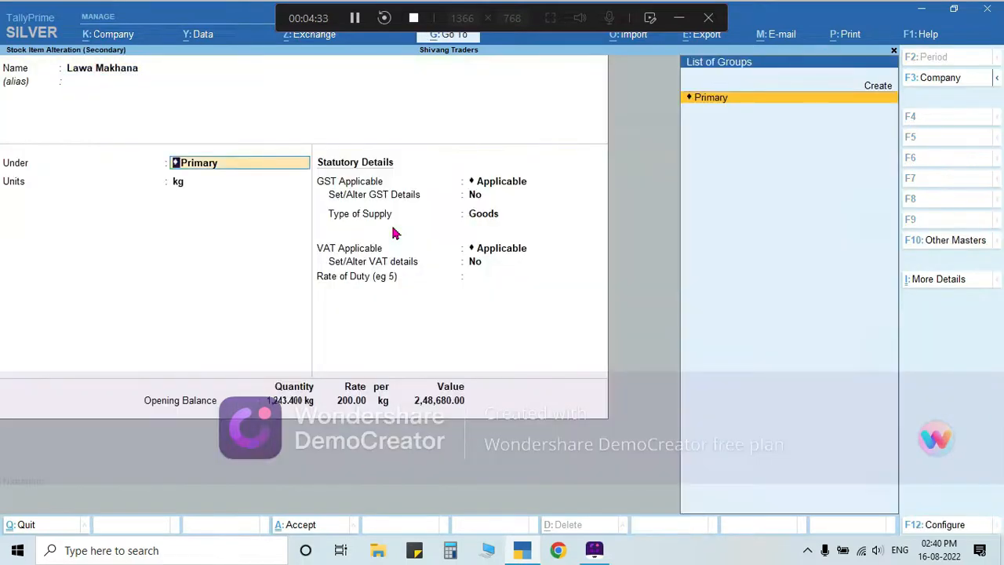
key(Return)
key(Return)
text(y)
key(Return)
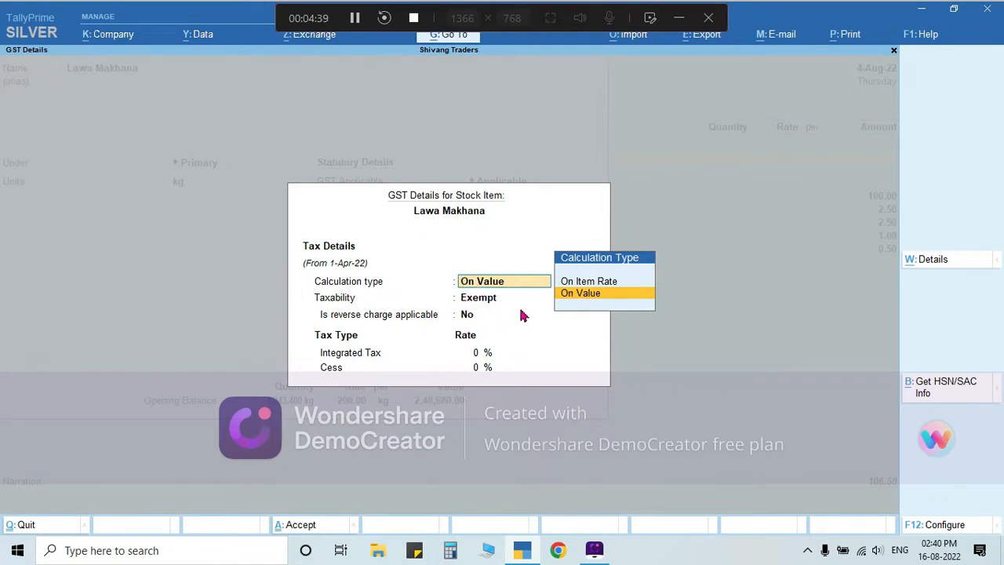
key(BackSpace)
key(Escape)
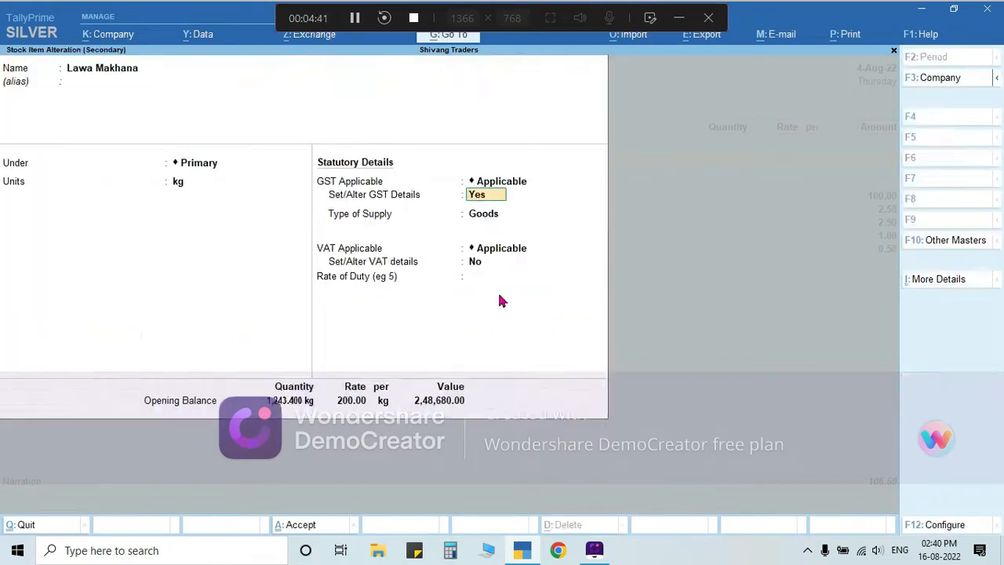
Check the tax rate, additional tax and tax type in the VAT details of Lawa Makhana.
key(Return)
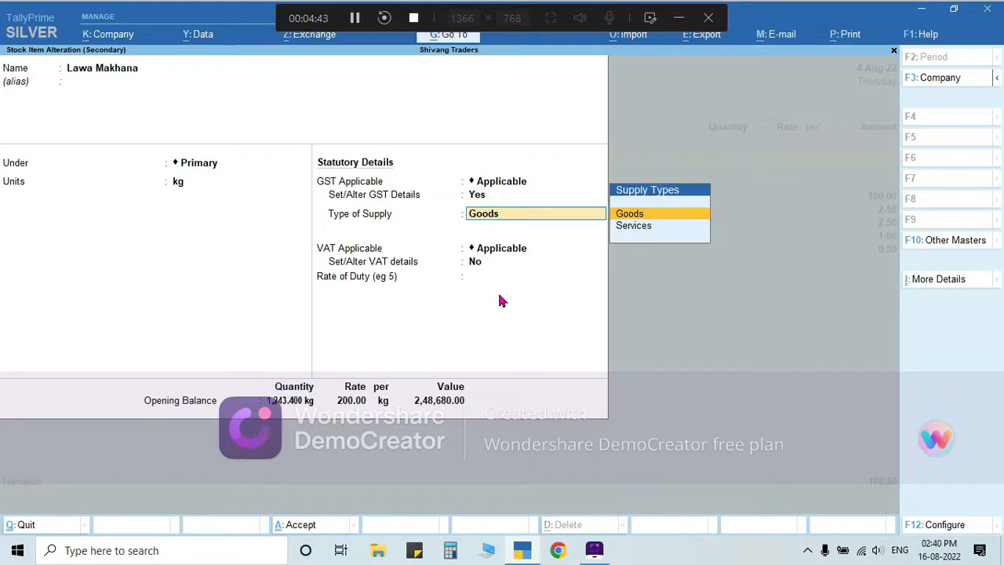
key(Return)
key(Return)
key(y)
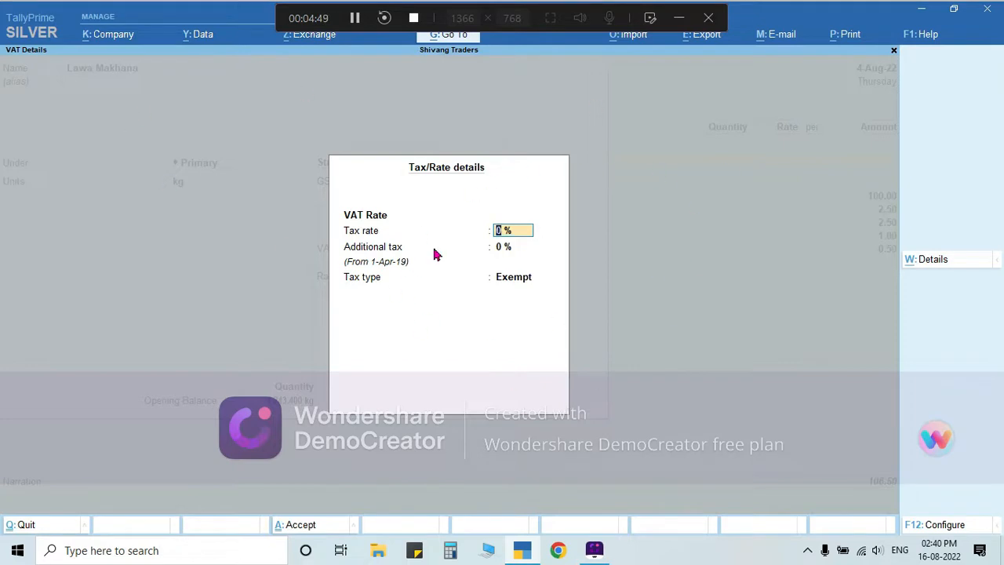
key(Escape)
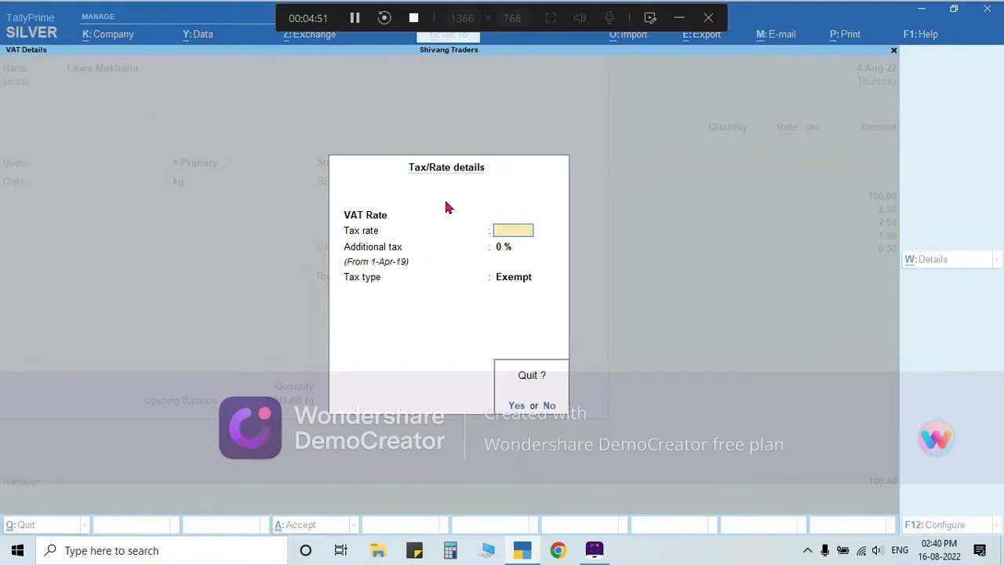
key(y)
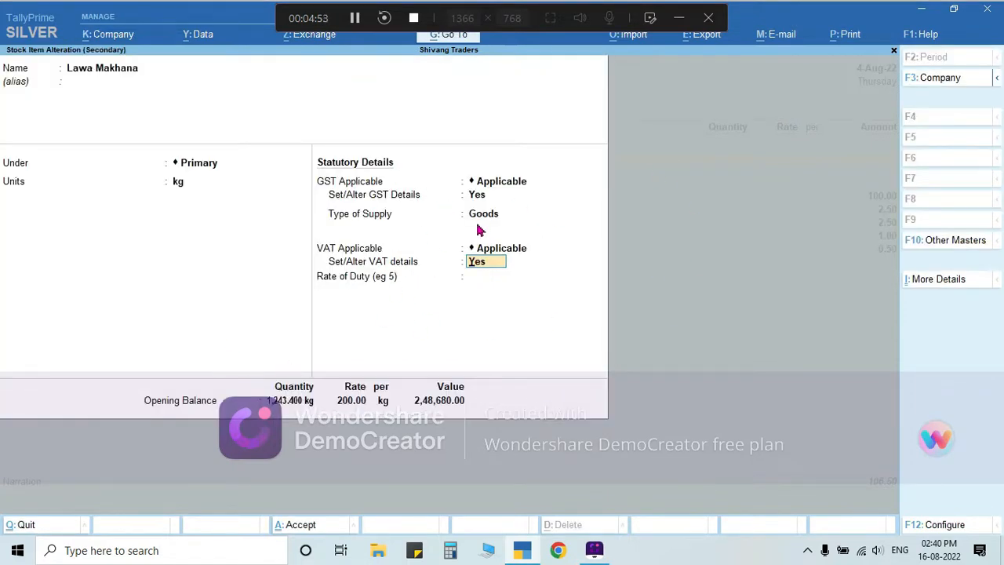
Reopen the VAT details of Lawa Makhana and clear its 1-Apr-19 entry from the dated VAT rate details.
click(484, 269)
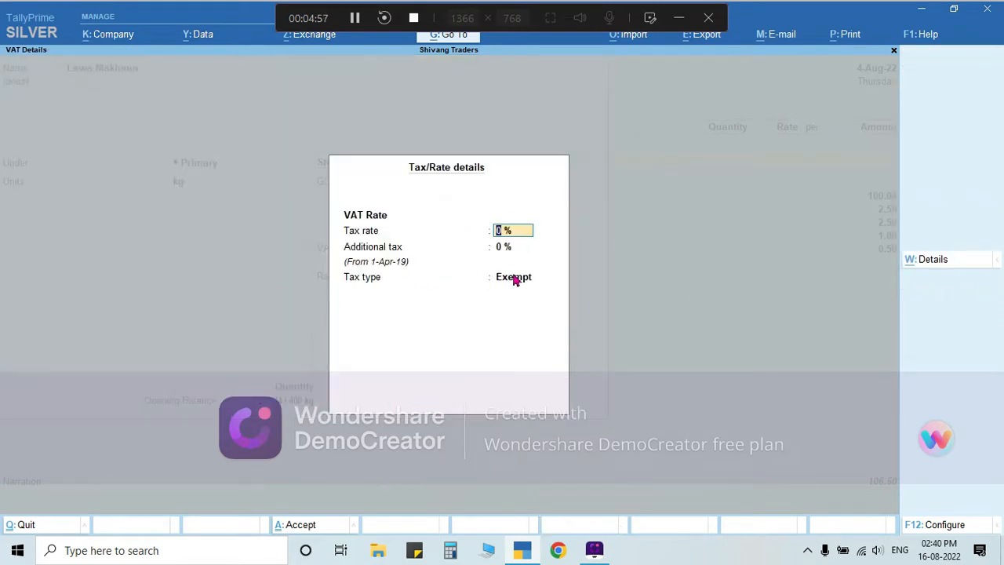
key(Return)
key(Return)
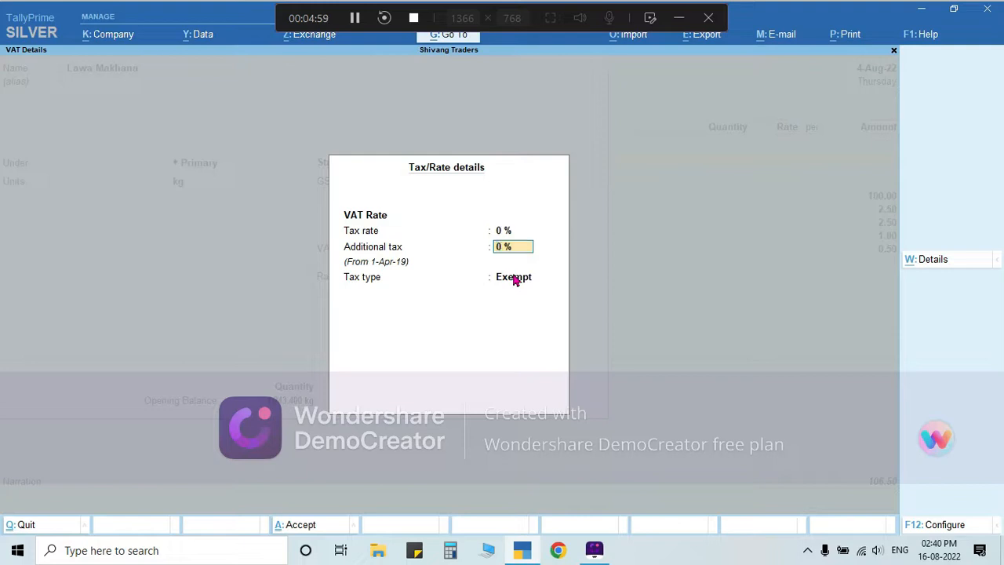
key(Down)
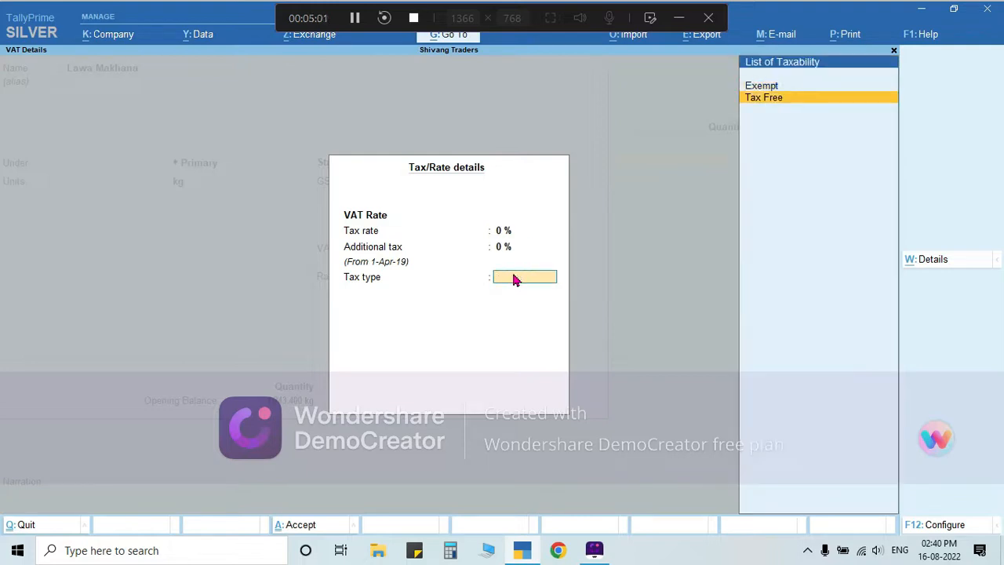
key(alt+w)
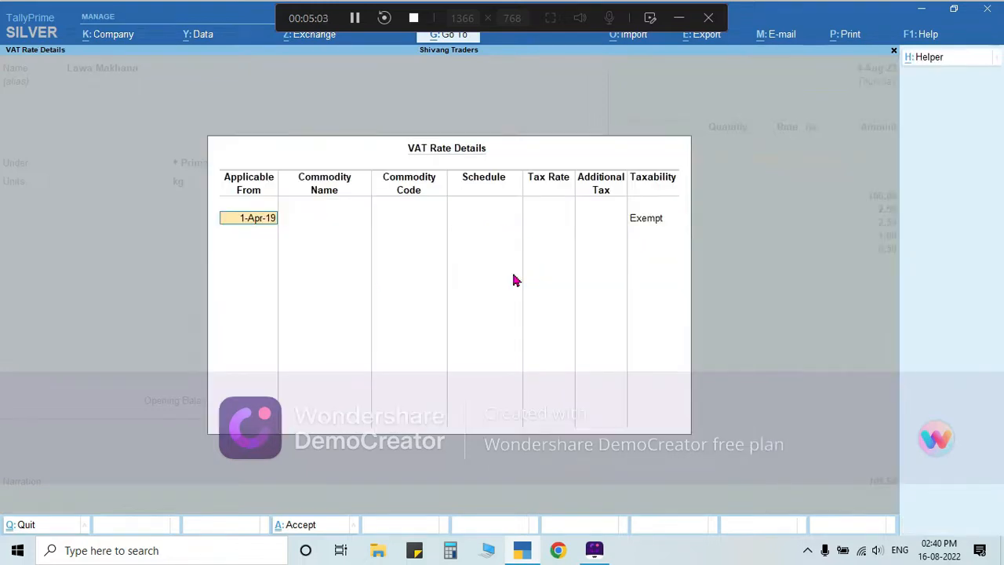
key(space)
key(Return)
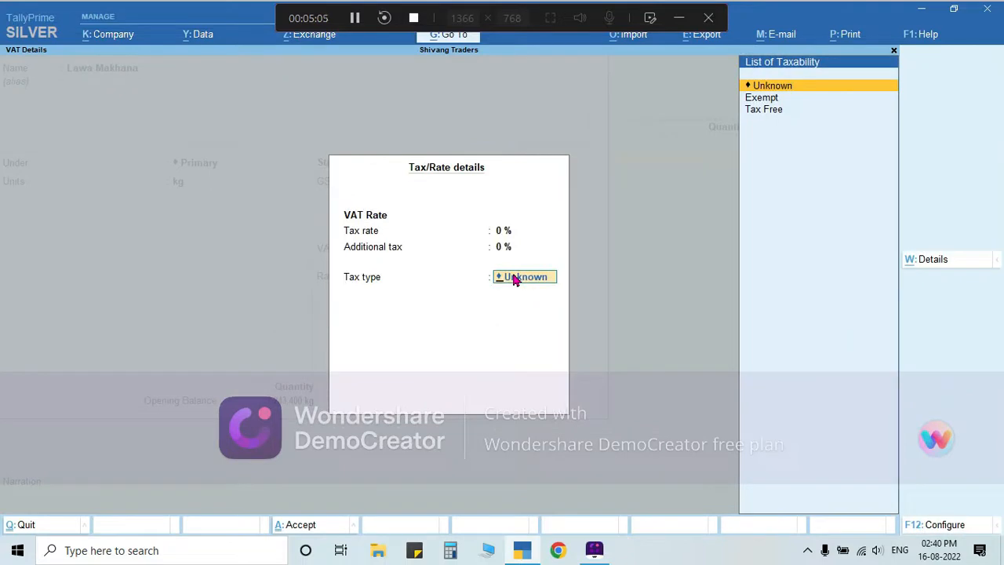
Keep the VAT tax type as Unknown and save the altered Lawa Makhana stock item.
key(Return)
key(Return)
key(Return)
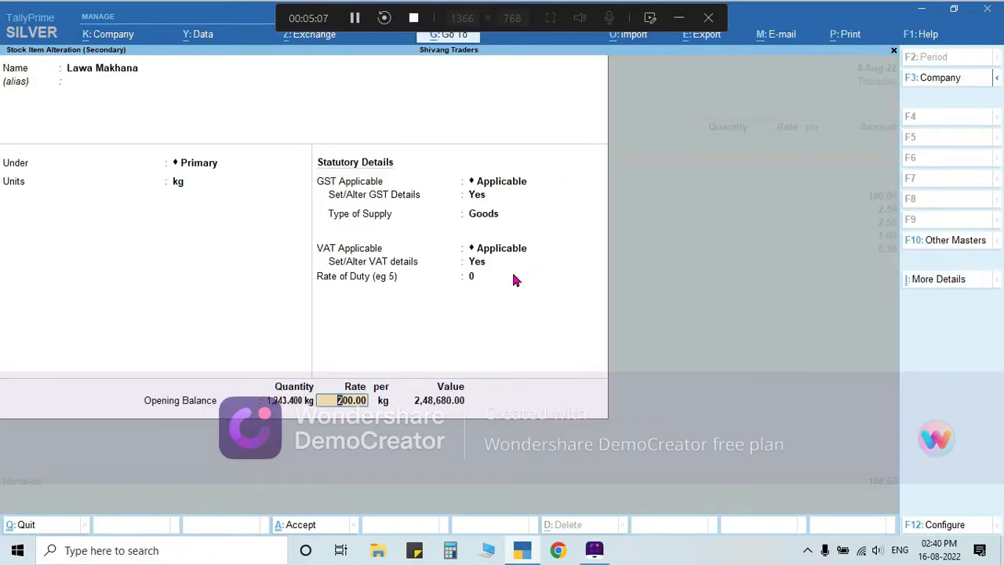
key(Return)
key(Return)
key(Return)
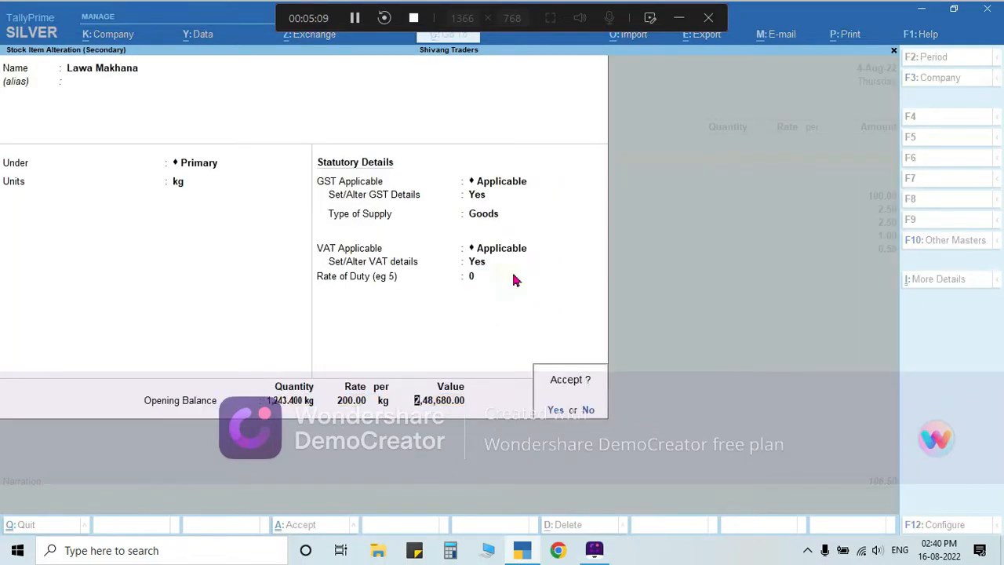
key(Return)
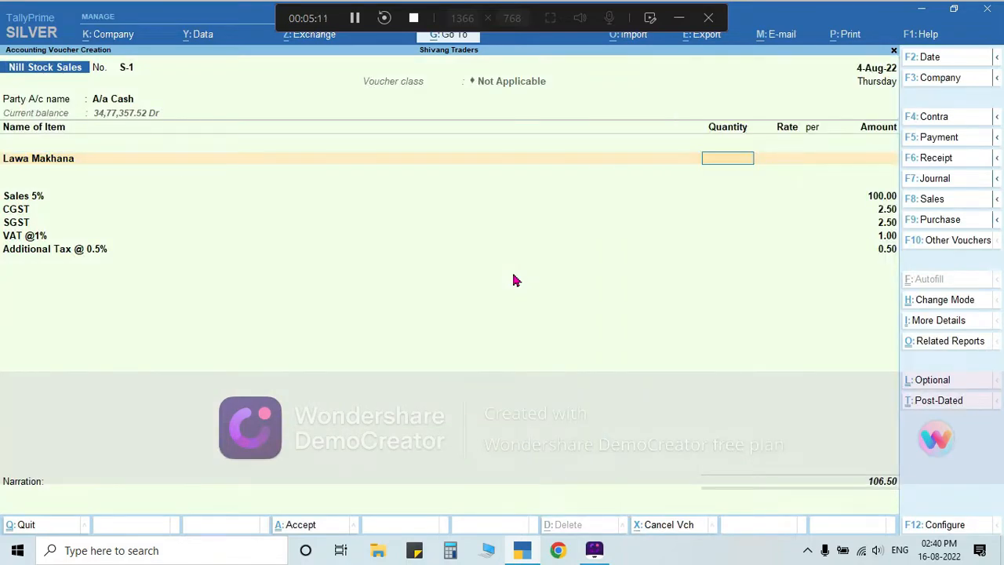
Reopen the Lawa Makhana stock item from the voucher, review its GST and VAT settings and return to the voucher.
click(43, 163)
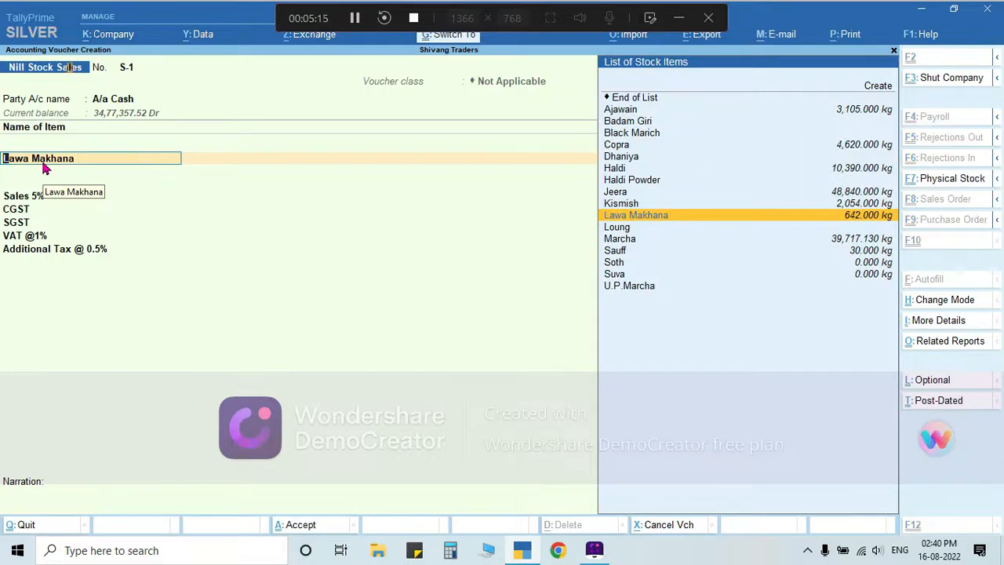
key(ctrl+Return)
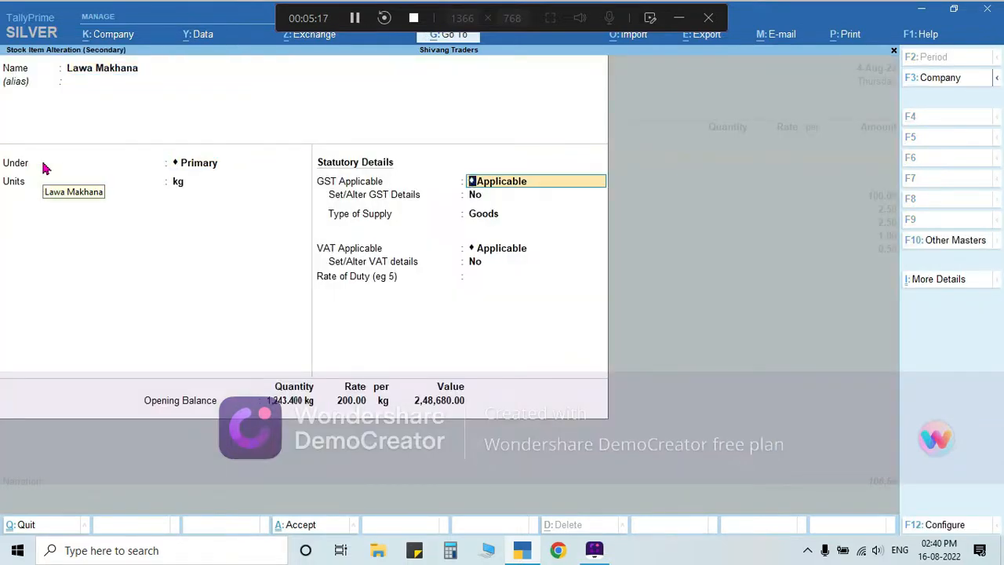
key(Return)
key(Return)
key(Return)
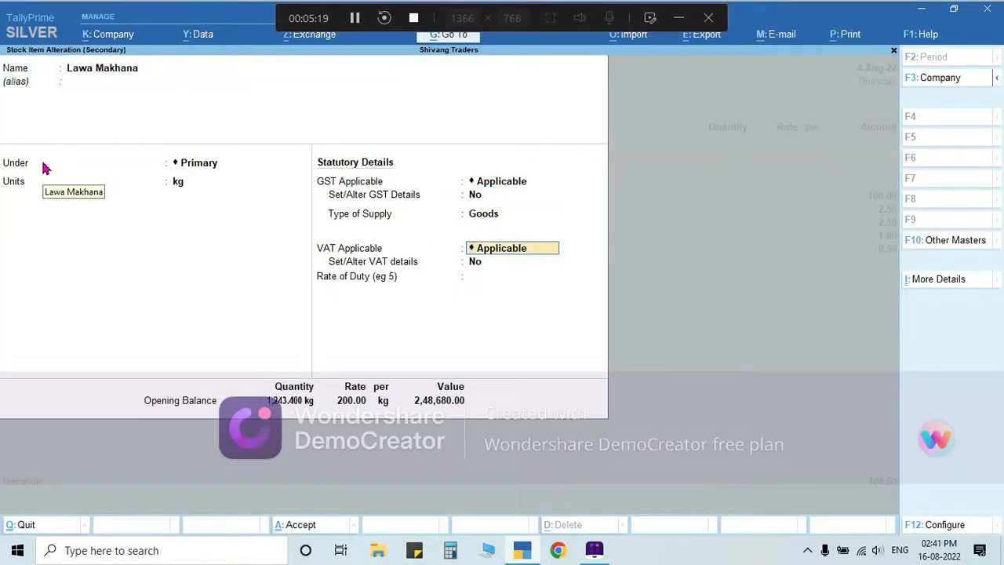
key(Return)
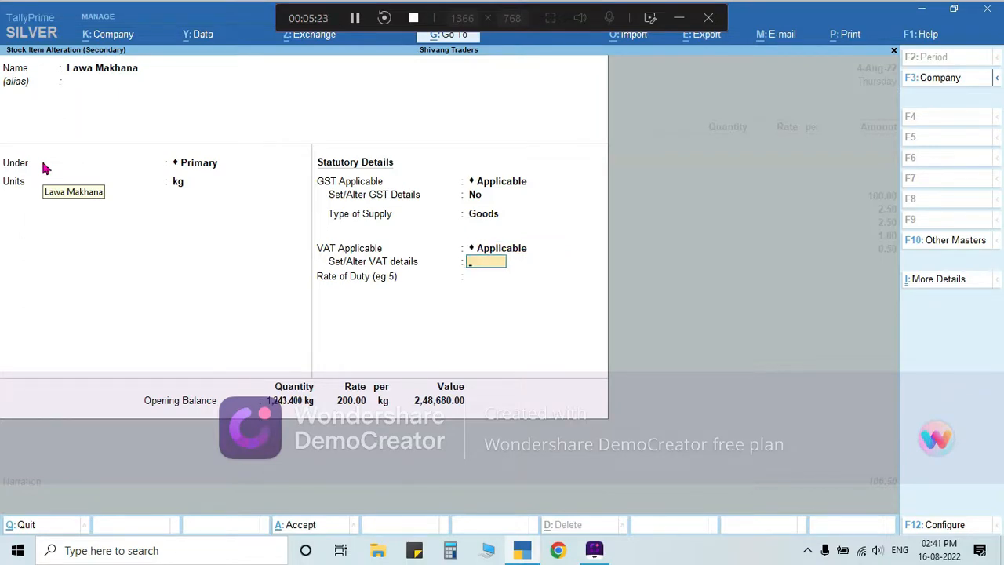
key(Escape)
key(Return)
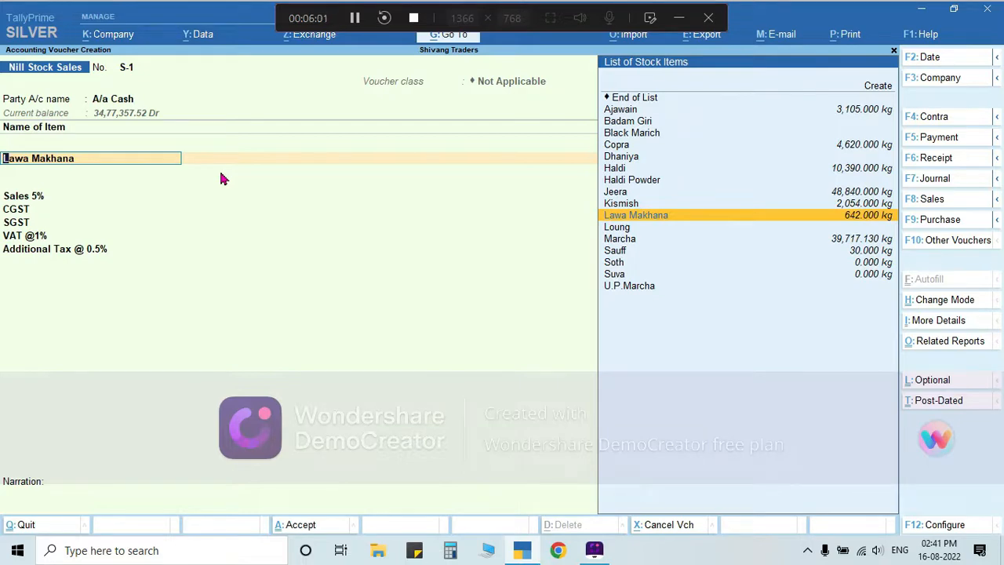
Select Jeera as the voucher item, open its stock item record and review its GST tax details.
text(Jeera)
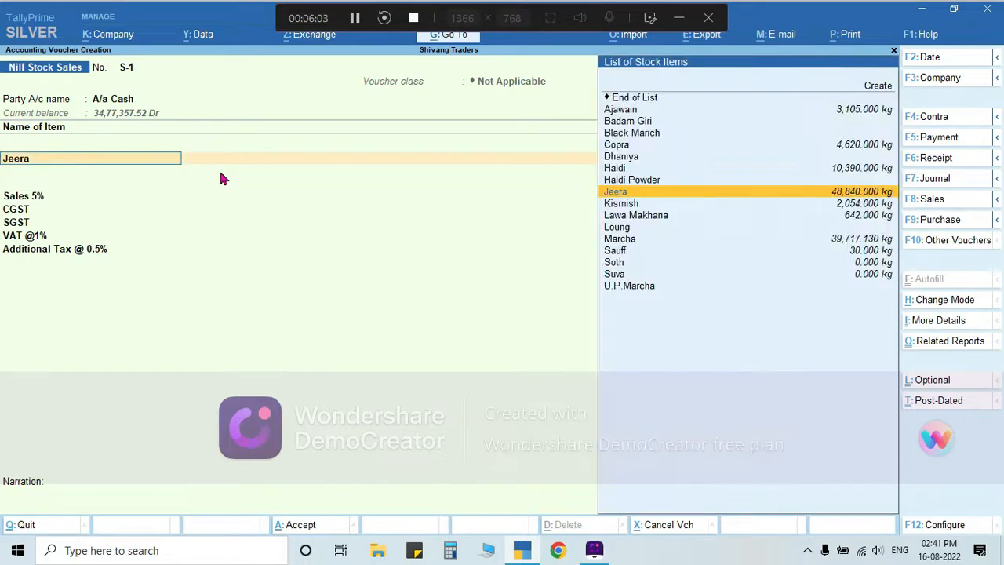
key(ctrl+Return)
key(Return)
key(Return)
key(Return)
key(Return)
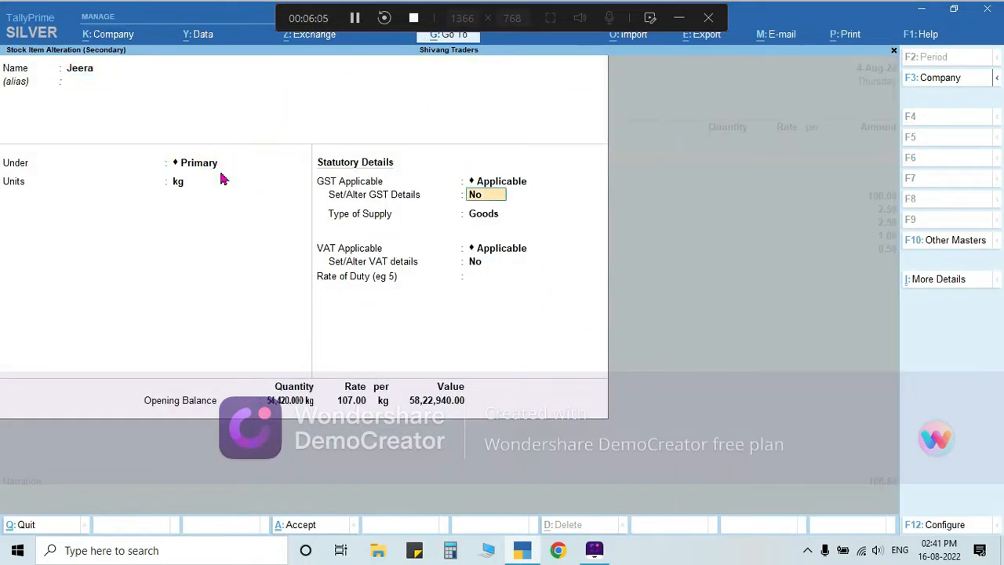
text(y)
key(Return)
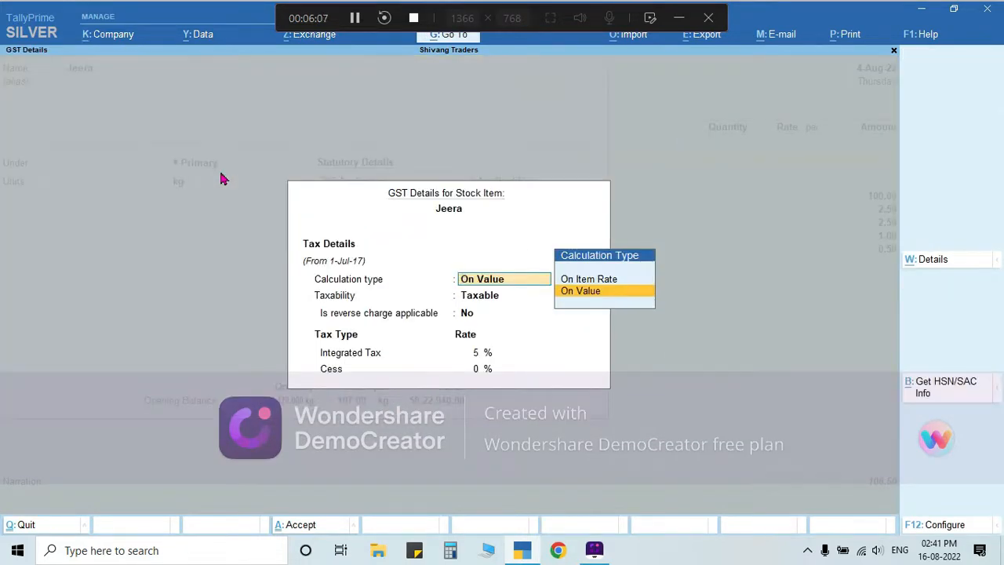
key(ctrl+a)
Keep the supply type of Jeera as Goods, check its VAT rate details and return to the voucher without saving.
key(Return)
key(Down)
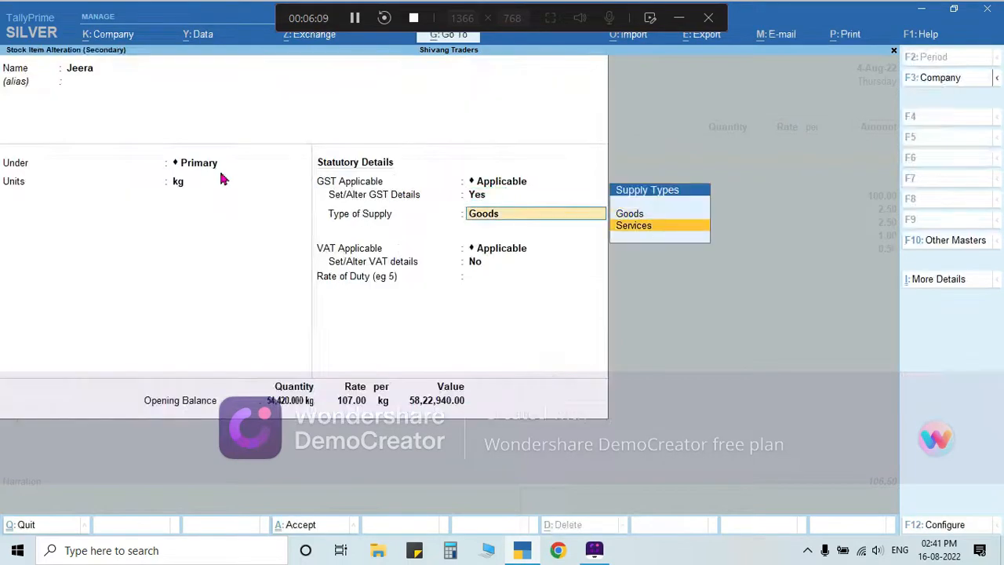
key(Up)
key(Return)
key(Return)
text(y)
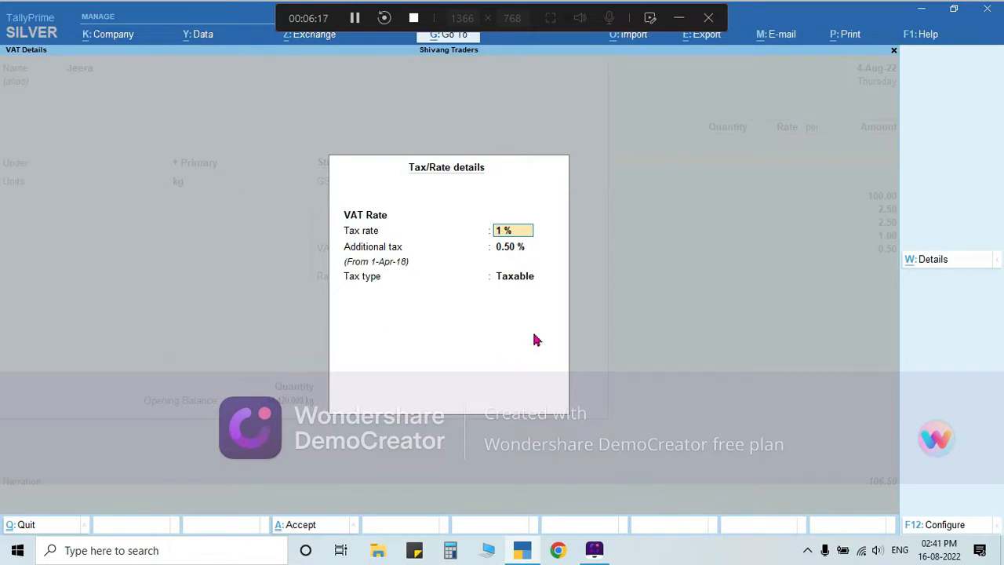
key(Escape)
key(Escape)
key(Return)
key(Escape)
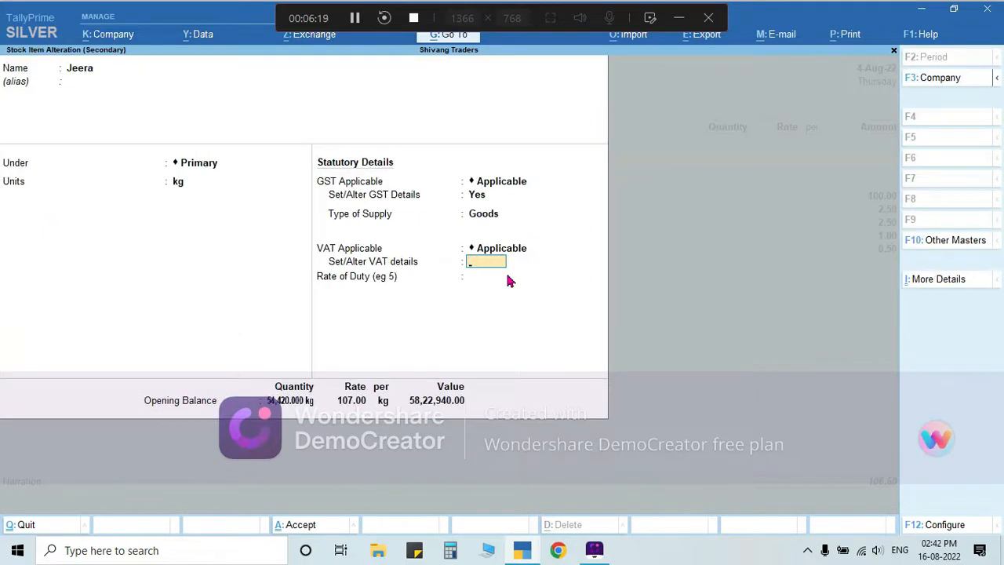
key(Escape)
key(Return)
Select Kismish as the voucher item and open its stock item record for alteration.
text(Kis)
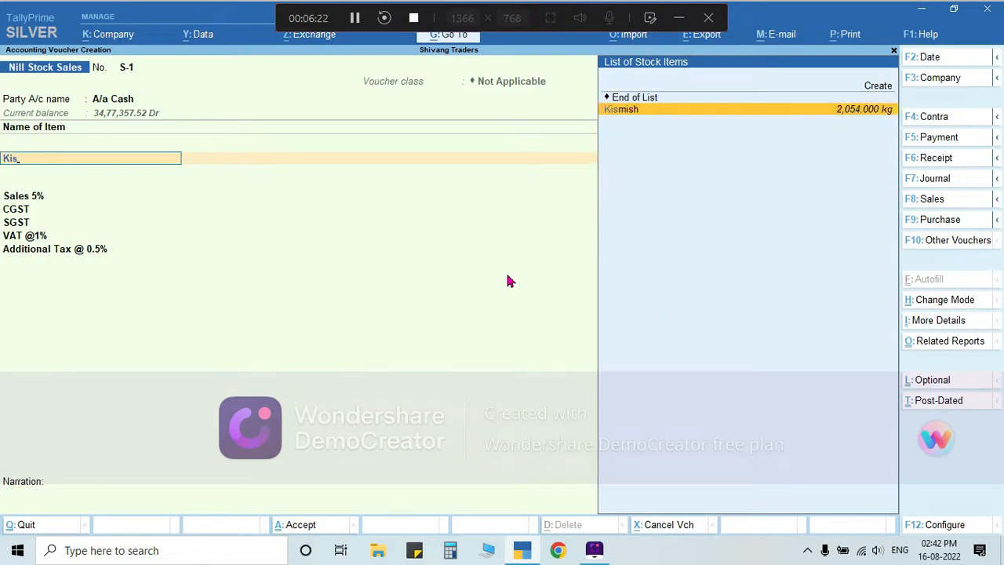
key(Return)
key(BackSpace)
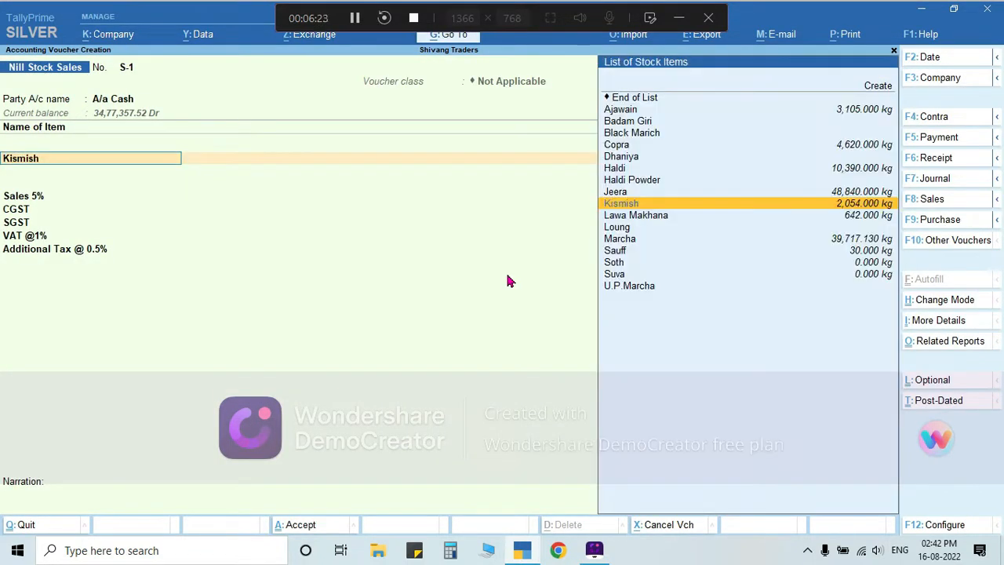
key(ctrl+Return)
key(Return)
key(Return)
key(Return)
key(Return)
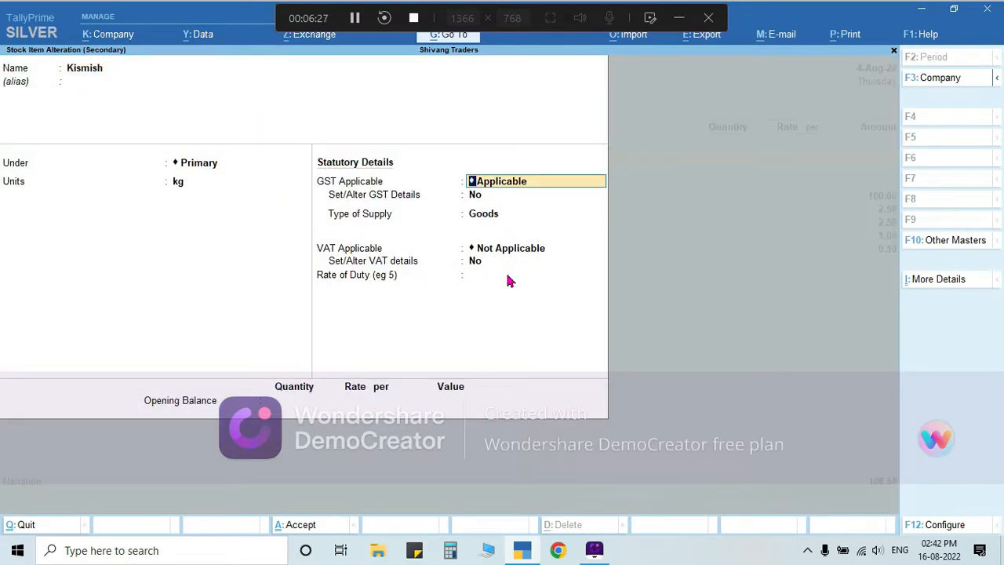
Check the calculation type, taxability and integrated tax rate in the GST details of Kismish.
key(Return)
key(y)
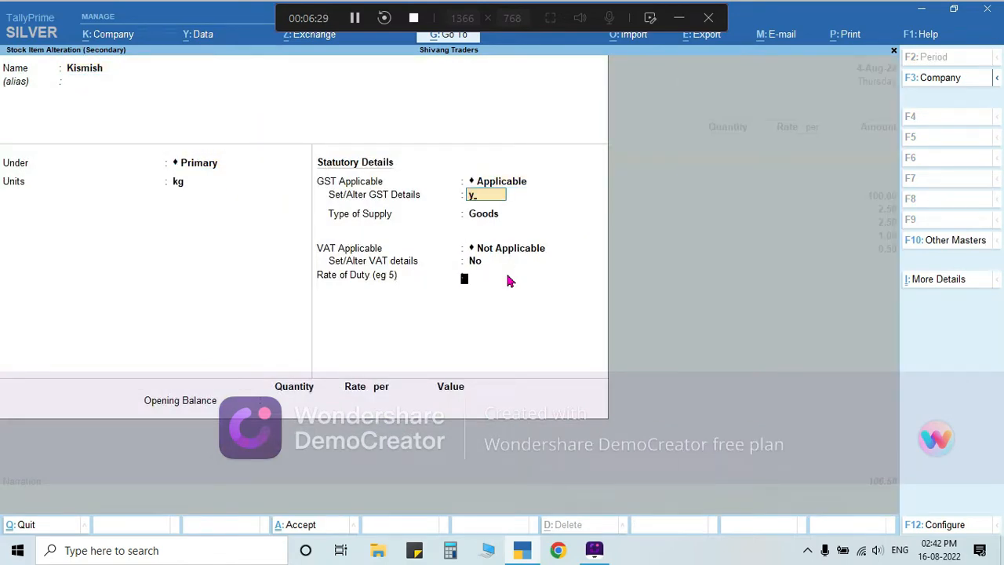
key(Escape)
key(Escape)
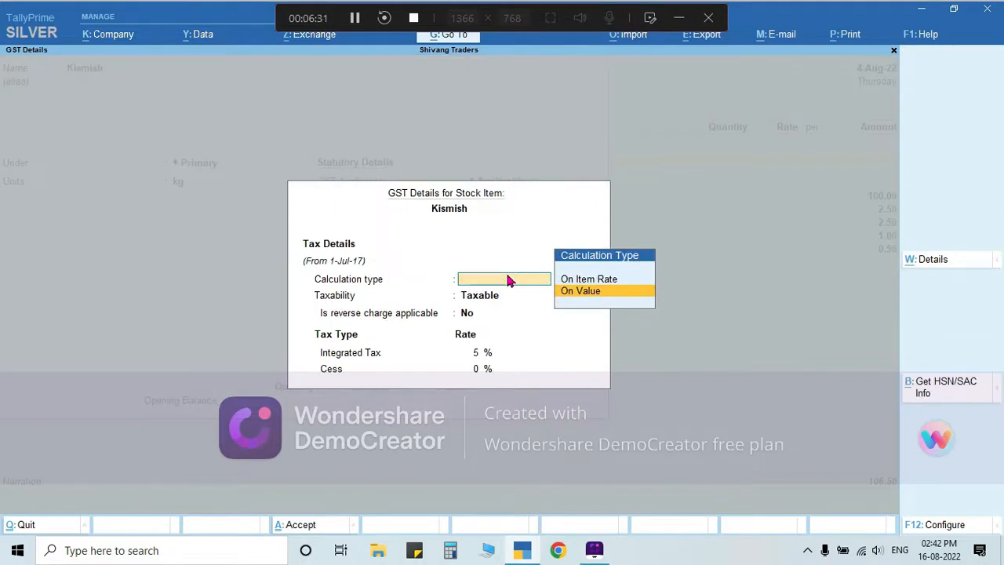
key(y)
key(Return)
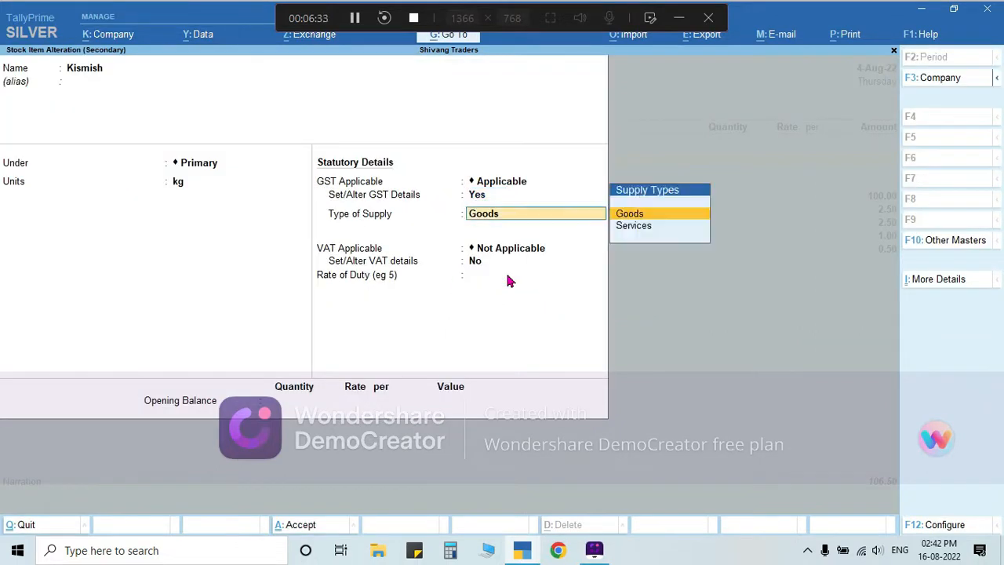
Check the supply type and VAT applicability of Kismish, leave the rate of duty blank and return to the voucher.
key(Return)
key(Return)
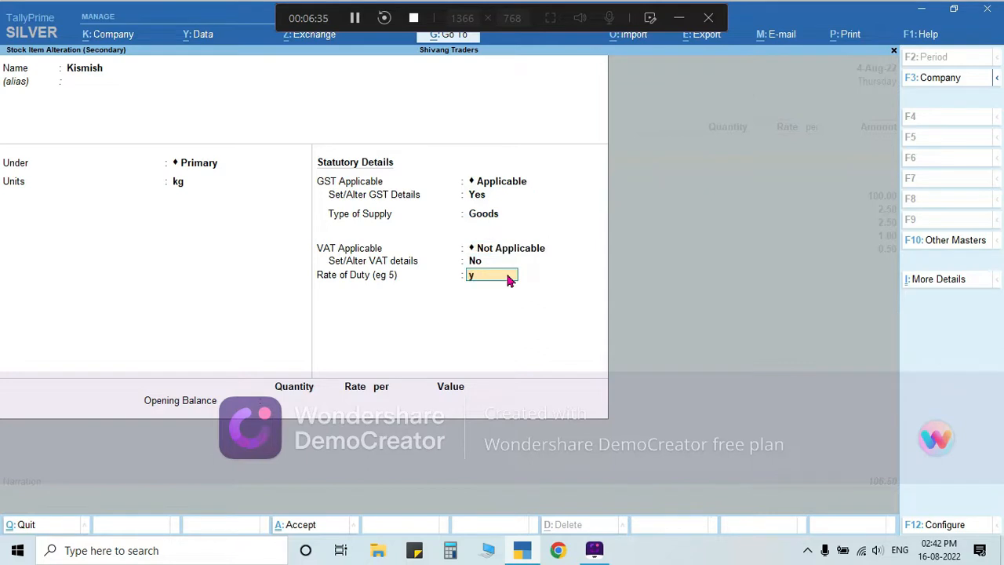
key(BackSpace)
key(BackSpace)
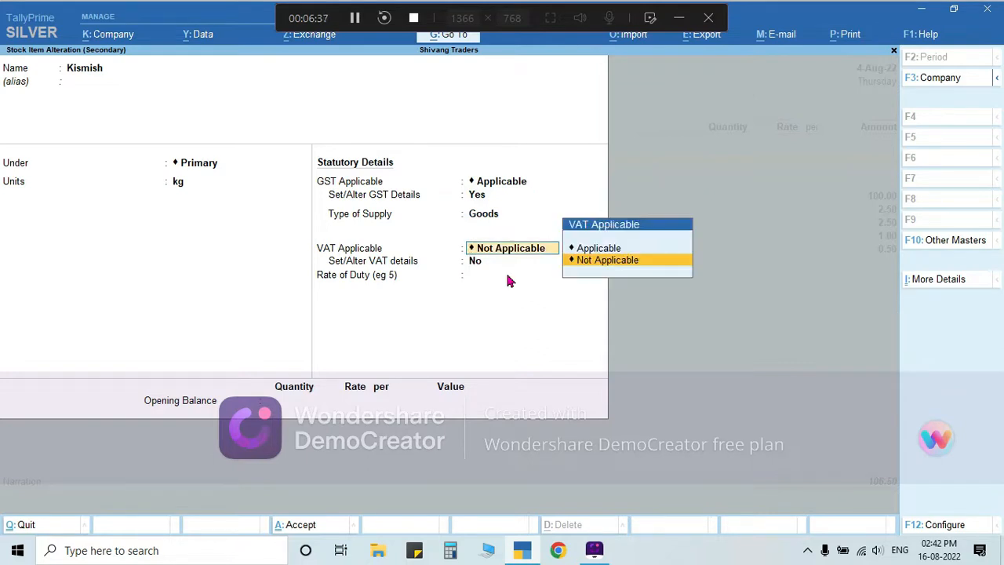
key(Return)
key(BackSpace)
key(Return)
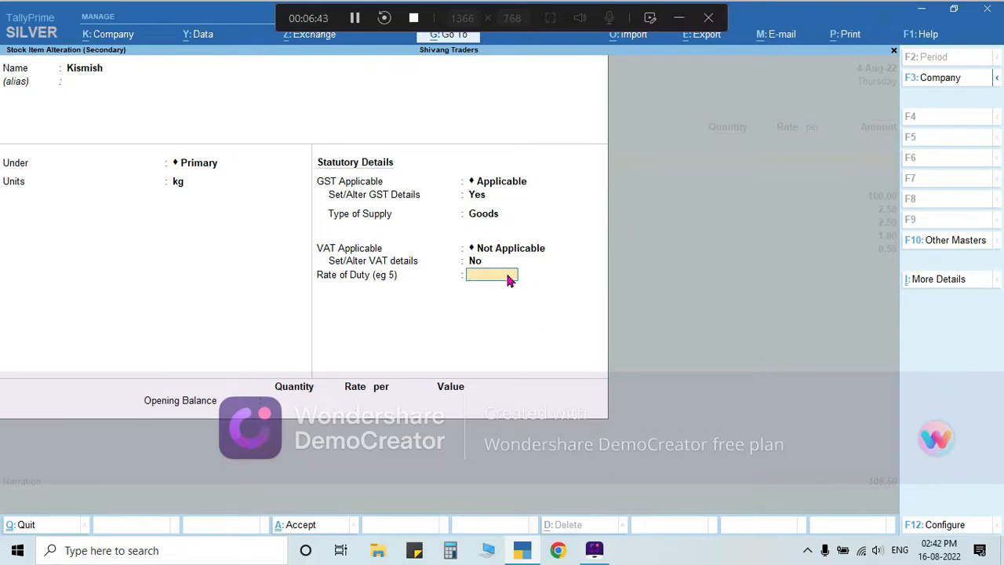
key(Return)
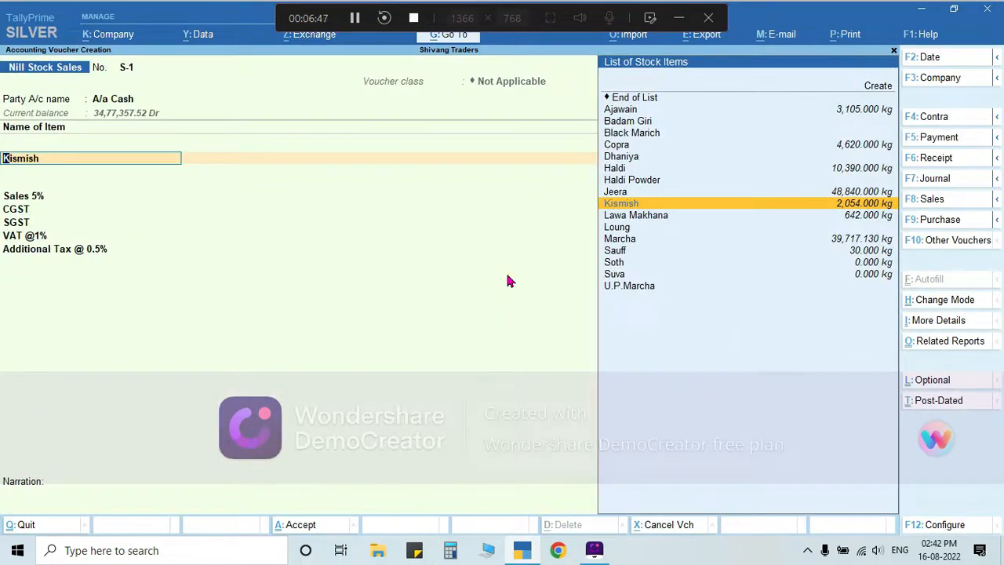
Switch the Nill Stock Sales voucher to the Exempt Sale class and keep A/a Cash as the party account.
key(F8)
key(Return)
key(Down)
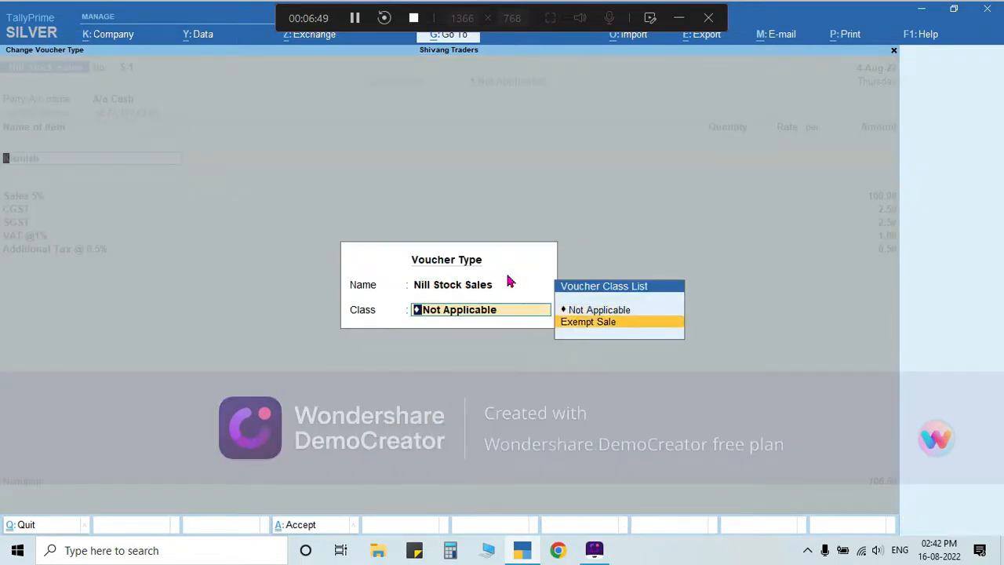
key(Return)
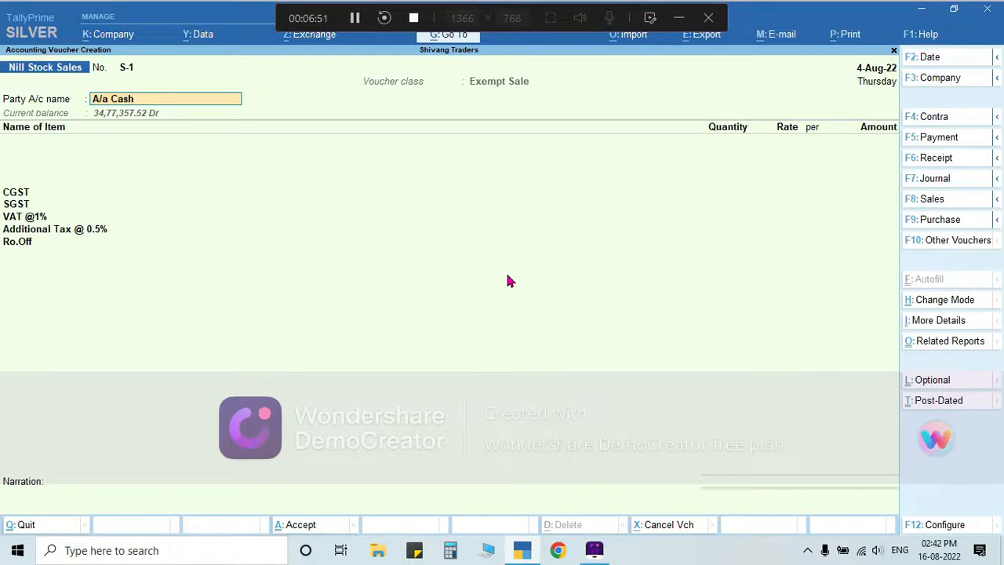
key(Return)
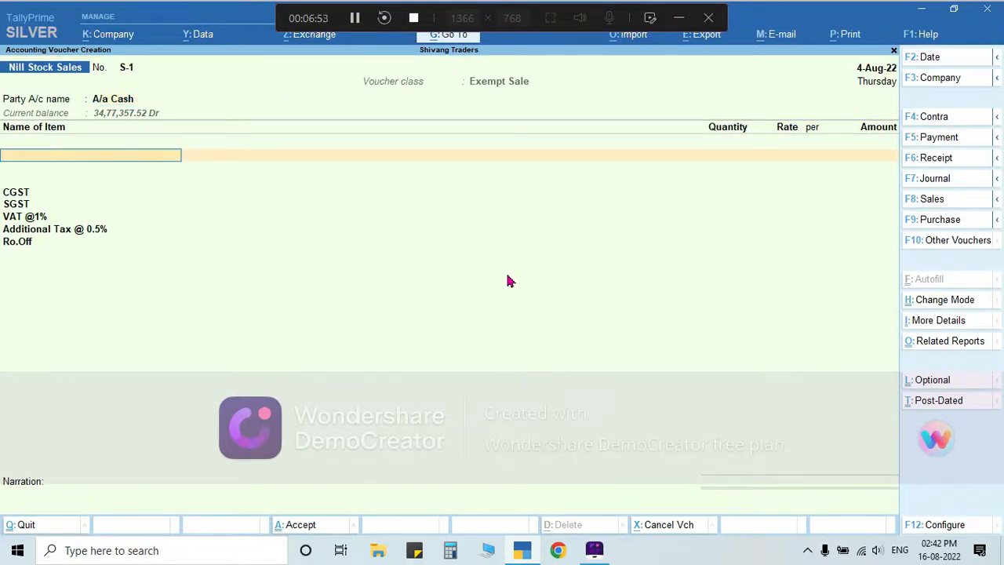
Enter Lawa Makhana as the item with a quantity of 100 kg to test its tax calculation.
text(Marcha)
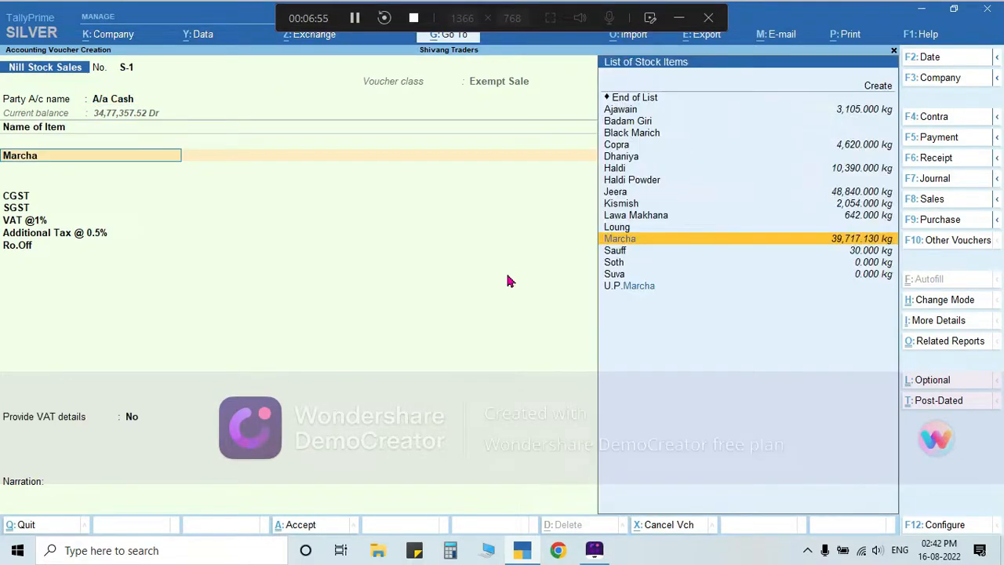
key(Up)
key(Up)
key(Return)
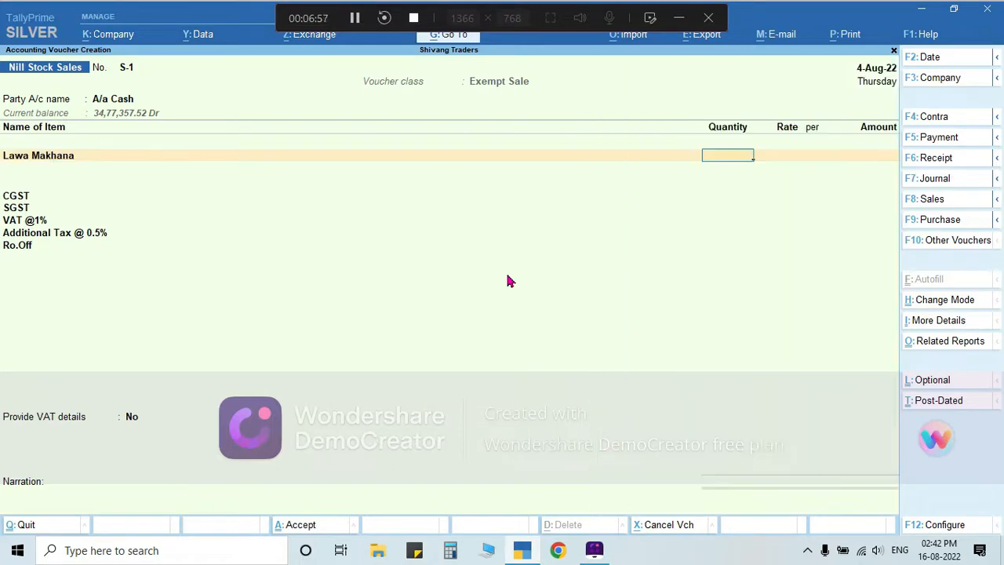
key(Return)
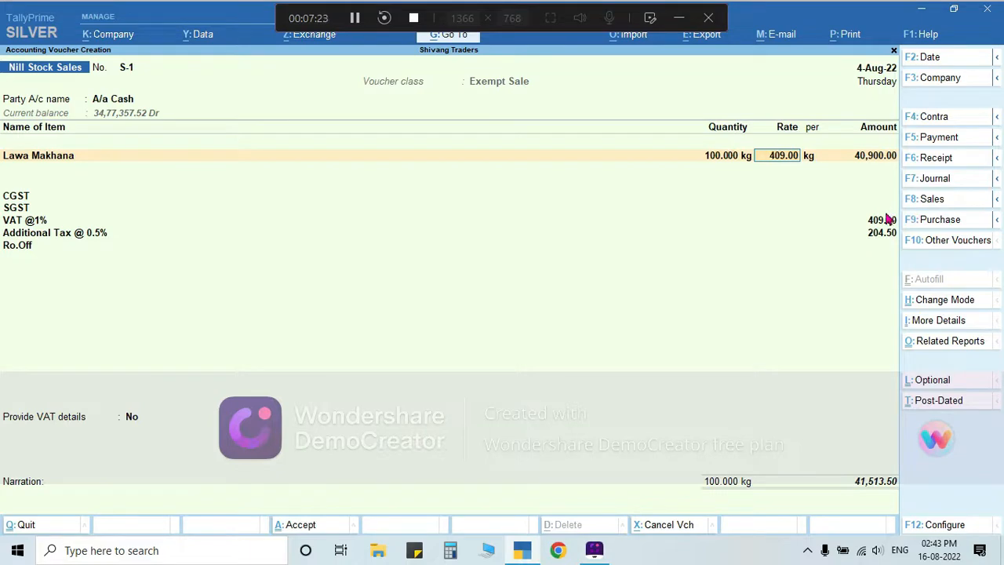
Replace the voucher item with Jeera, keeping 100 kg, and check its GST, VAT and additional tax amounts.
key(BackSpace)
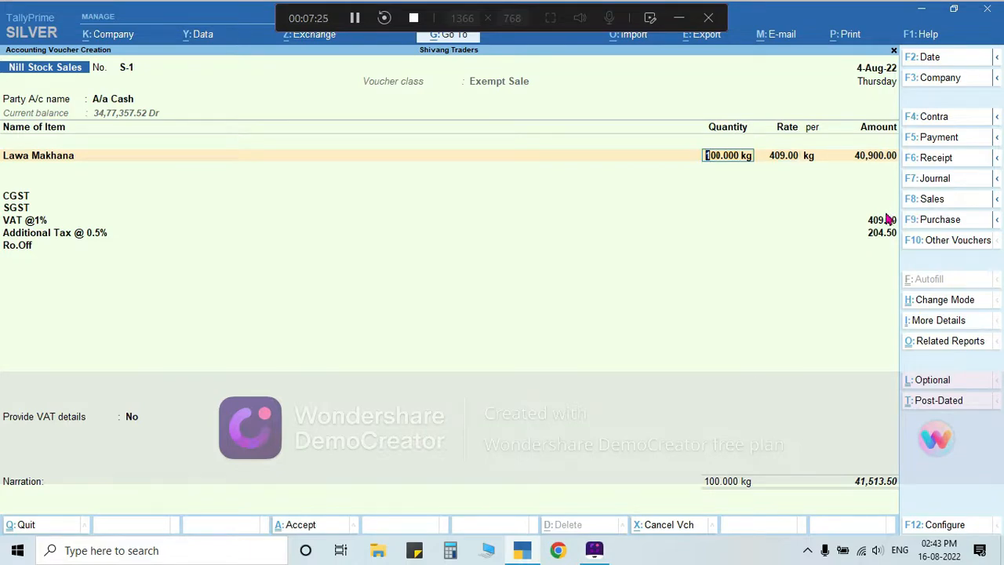
key(BackSpace)
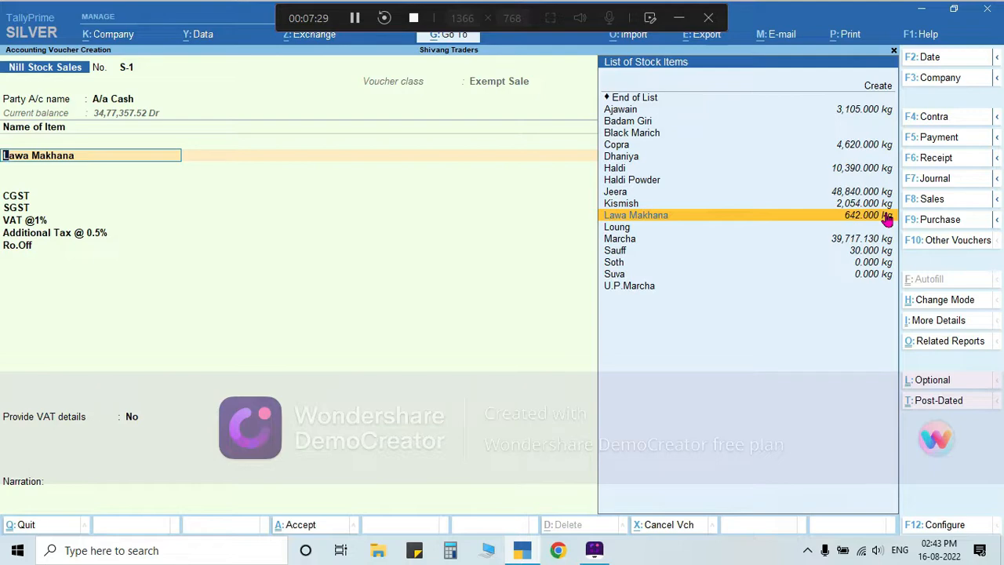
text(J)
key(Return)
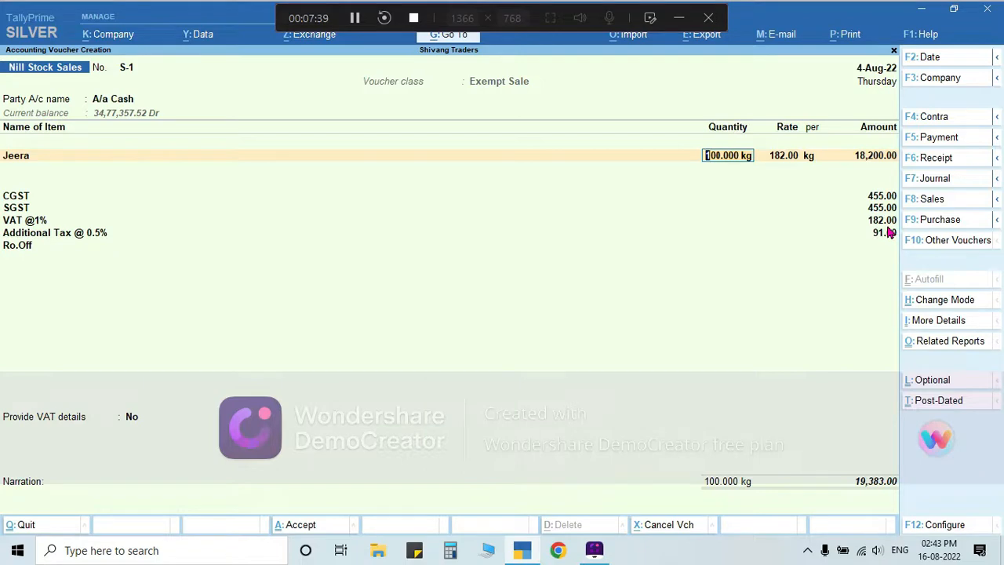
Replace Jeera with Kismish at 100 kg, check its tax amounts and go back to the item name.
key(BackSpace)
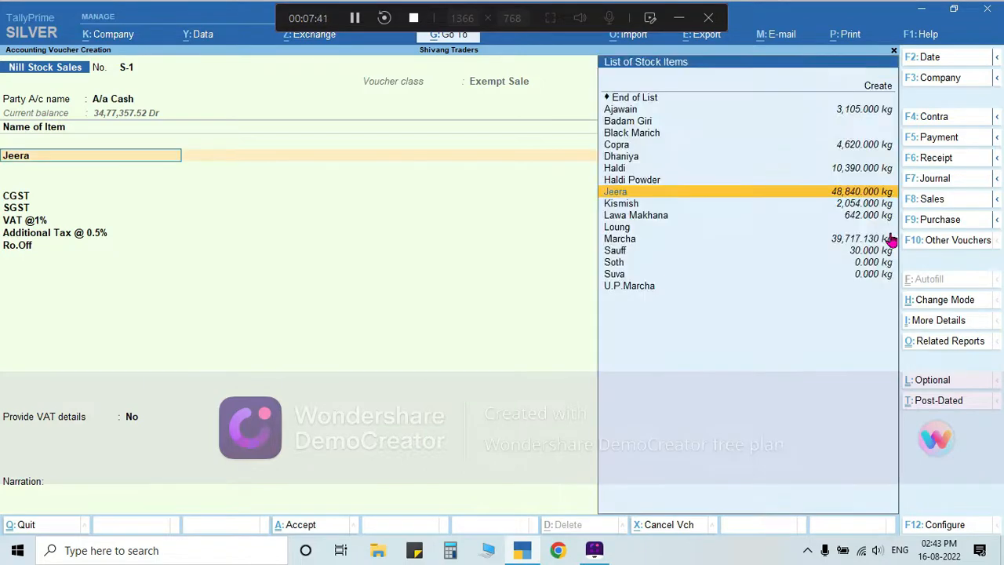
key(Down)
key(Return)
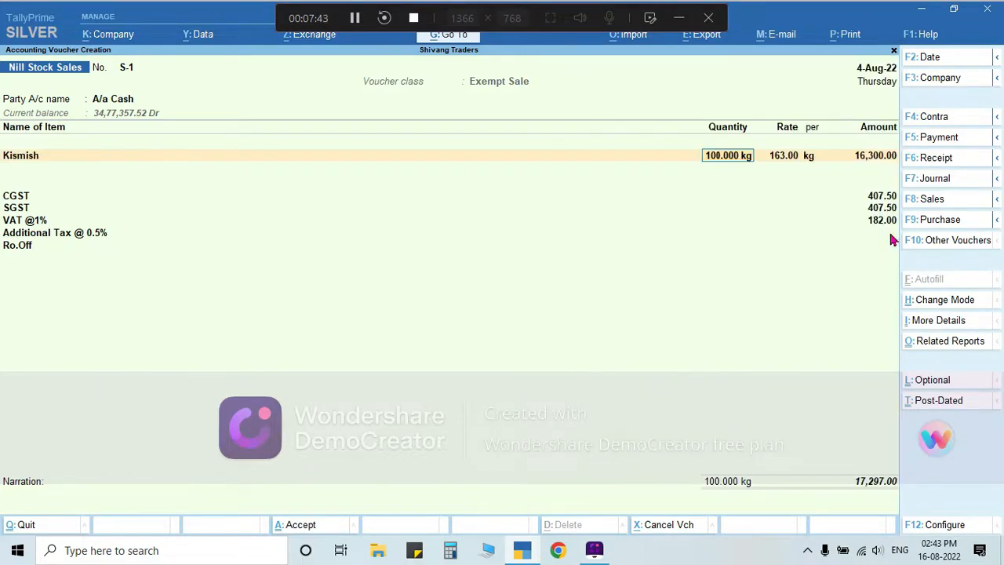
key(Return)
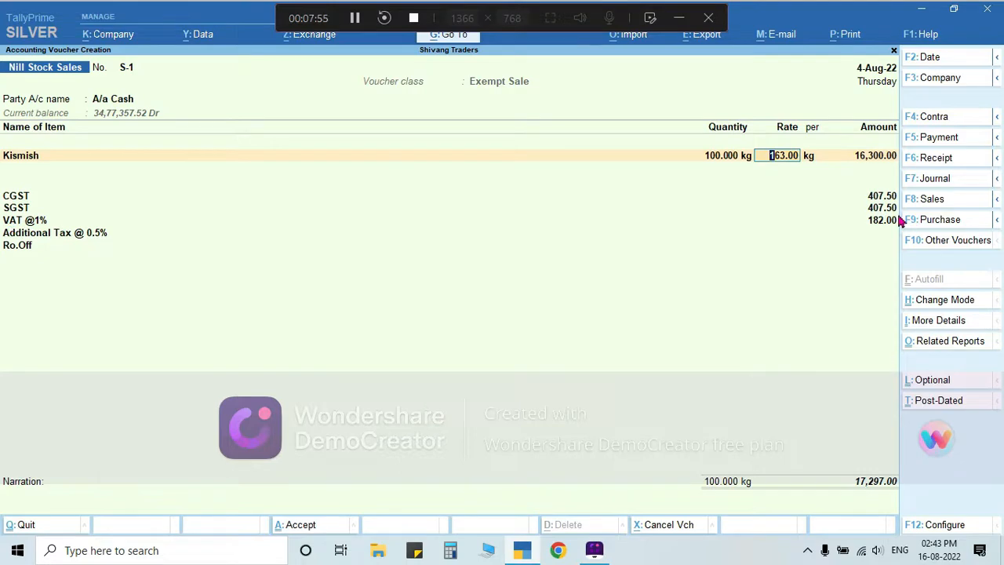
key(BackSpace)
key(BackSpace)
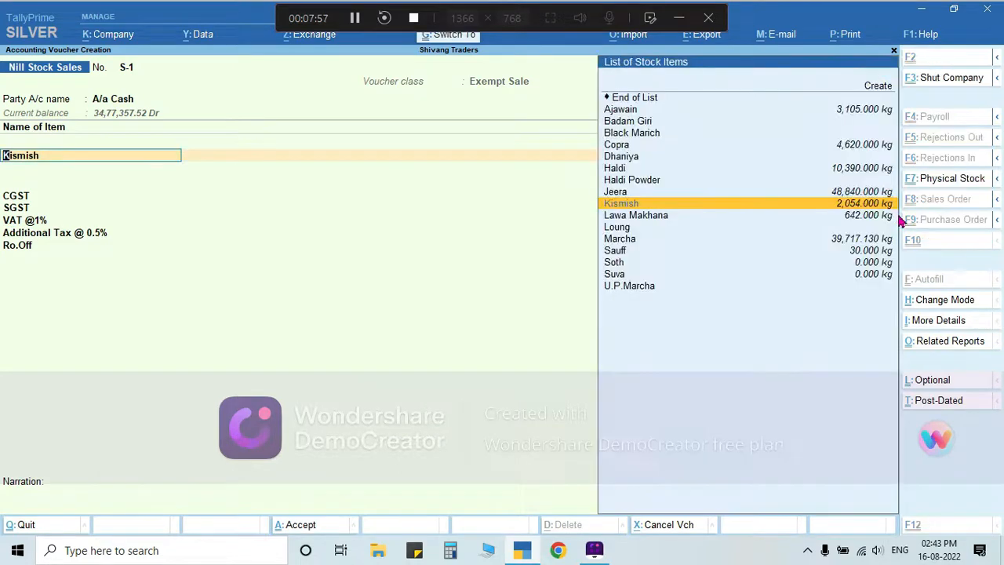
Reopen the Kismish stock item, review its GST and VAT applicability and return to the voucher.
key(ctrl+Return)
key(Return)
key(Return)
key(Return)
key(Return)
key(Return)
key(Return)
key(Return)
key(Return)
key(Return)
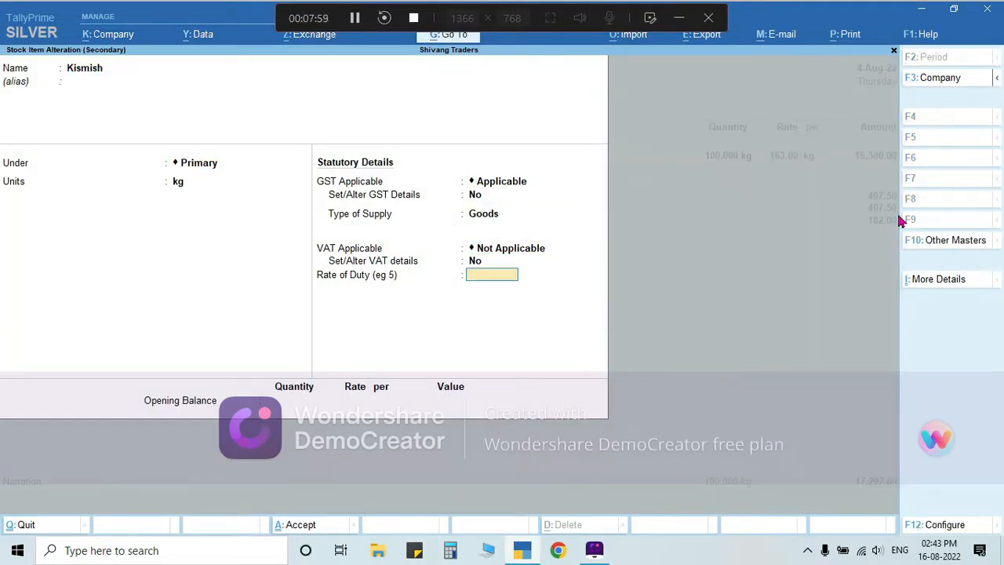
key(Return)
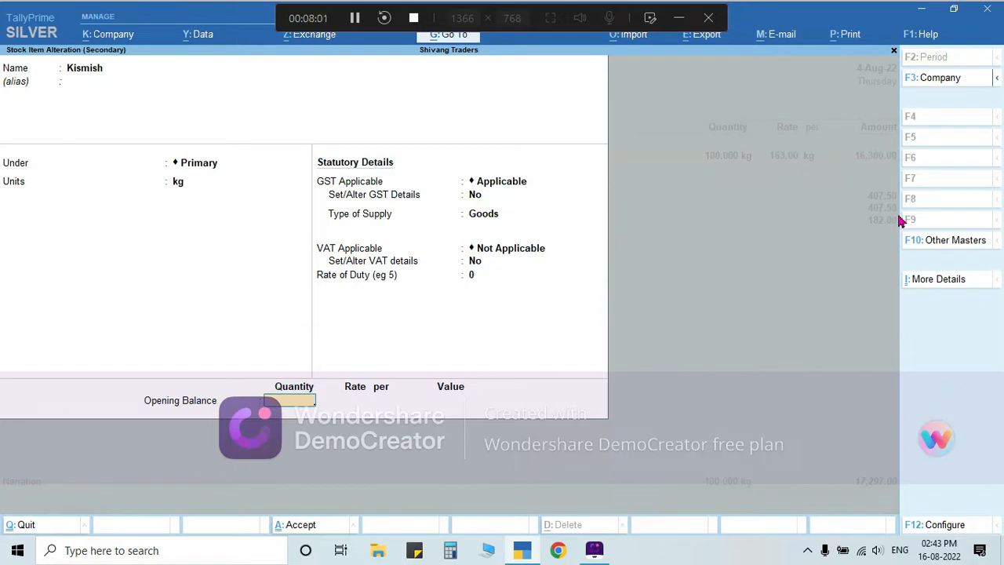
key(Return)
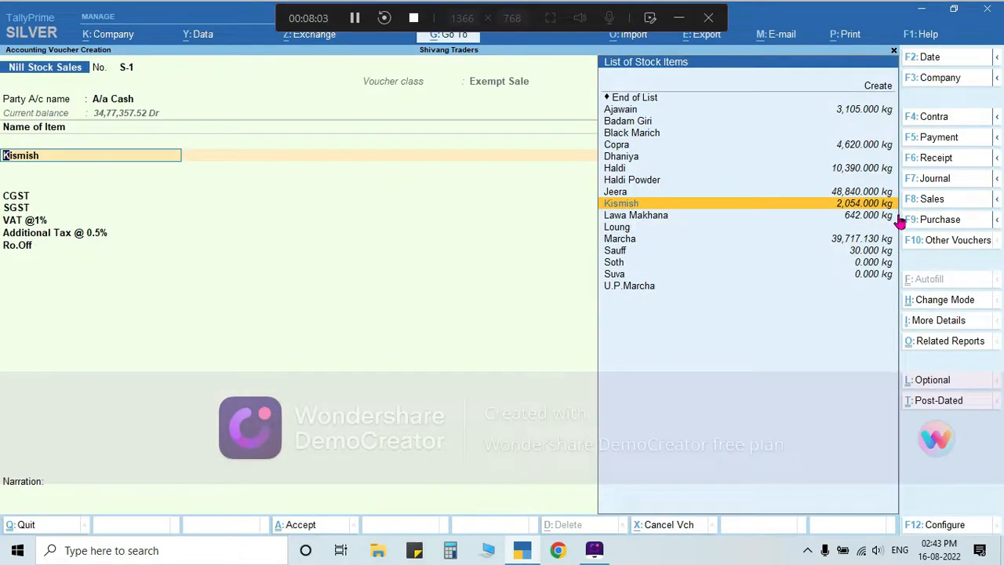
Recheck the CGST, SGST and VAT amounts for 100 kg of Kismish and return to the item name.
key(Return)
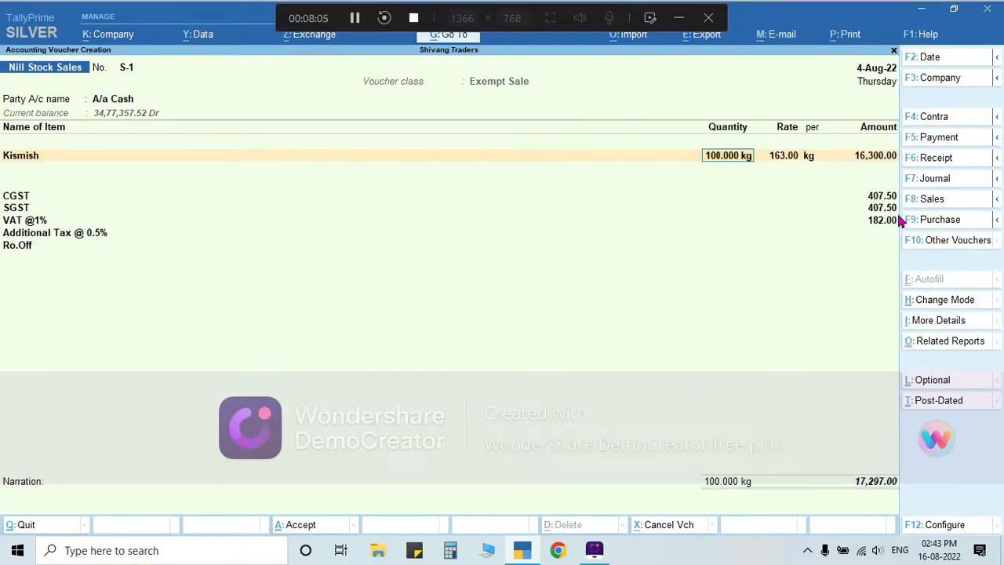
key(Return)
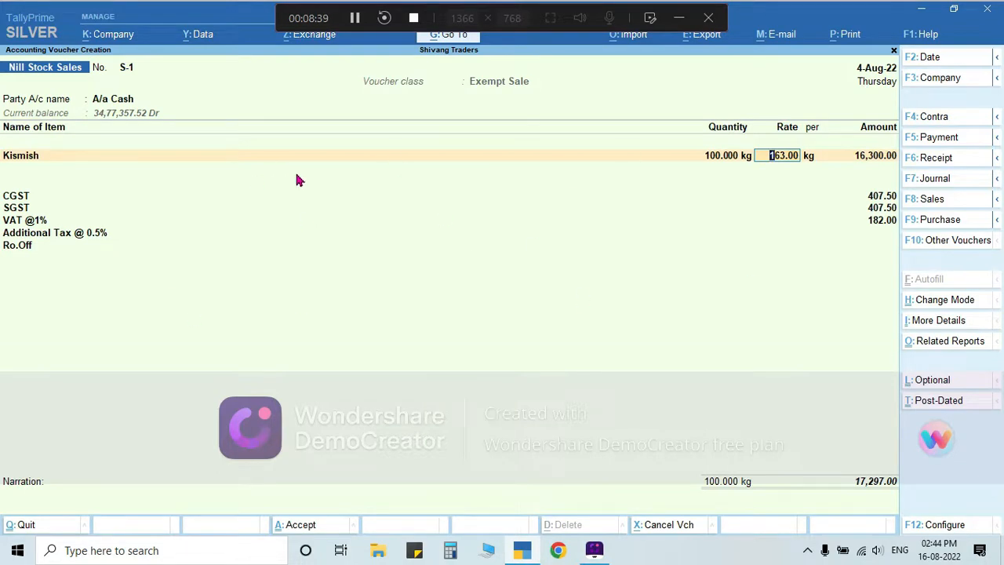
key(BackSpace)
key(BackSpace)
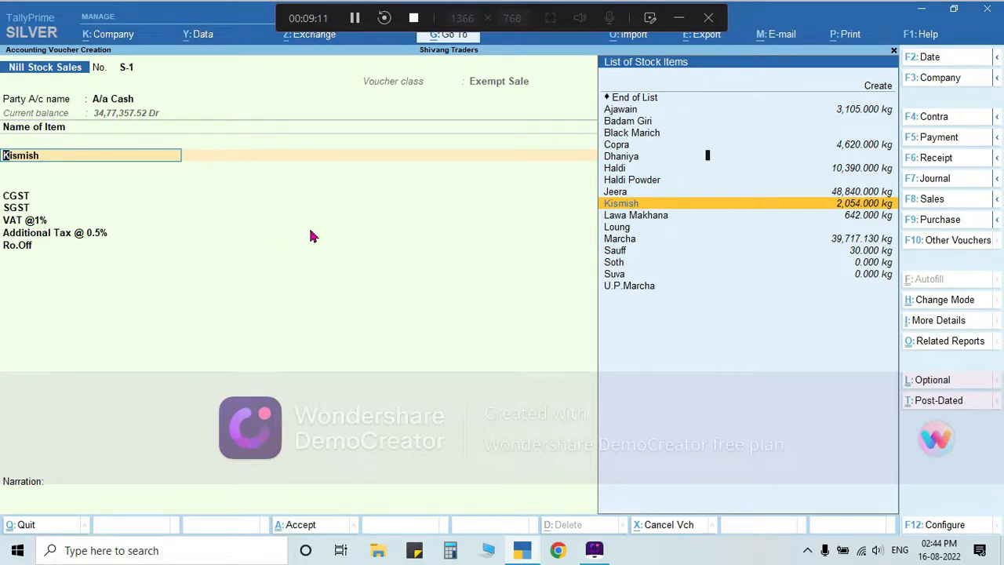
Go through the Kismish line at 100 kg and review its CGST, SGST and VAT amounts.
key(Return)
key(Return)
key(Return)
key(Return)
key(Return)
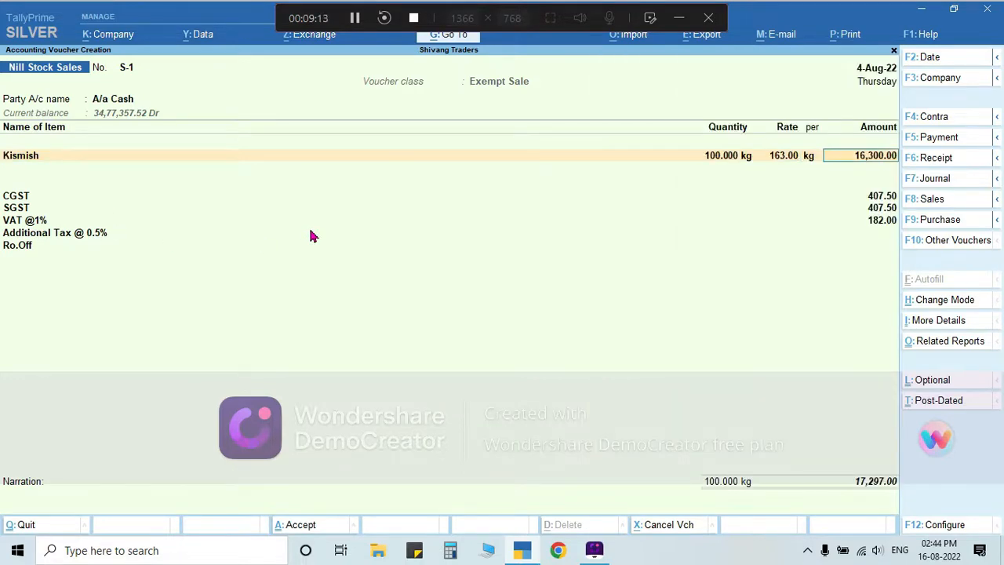
key(BackSpace)
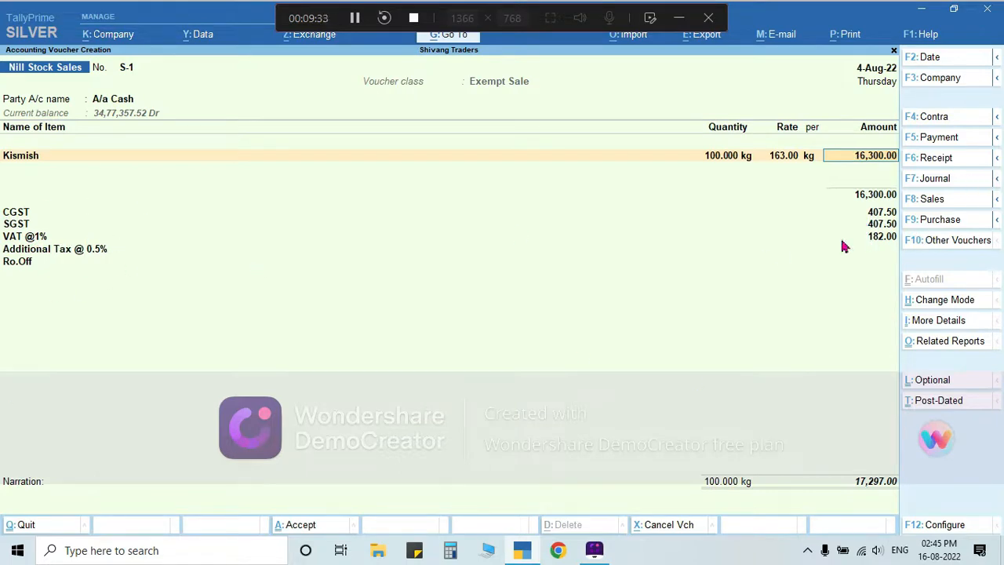
Check the VAT @1%, Additional Tax @ 0.5% and Ro.Off rows, then return to the empty item line below Kismish.
key(Return)
key(Return)
key(Return)
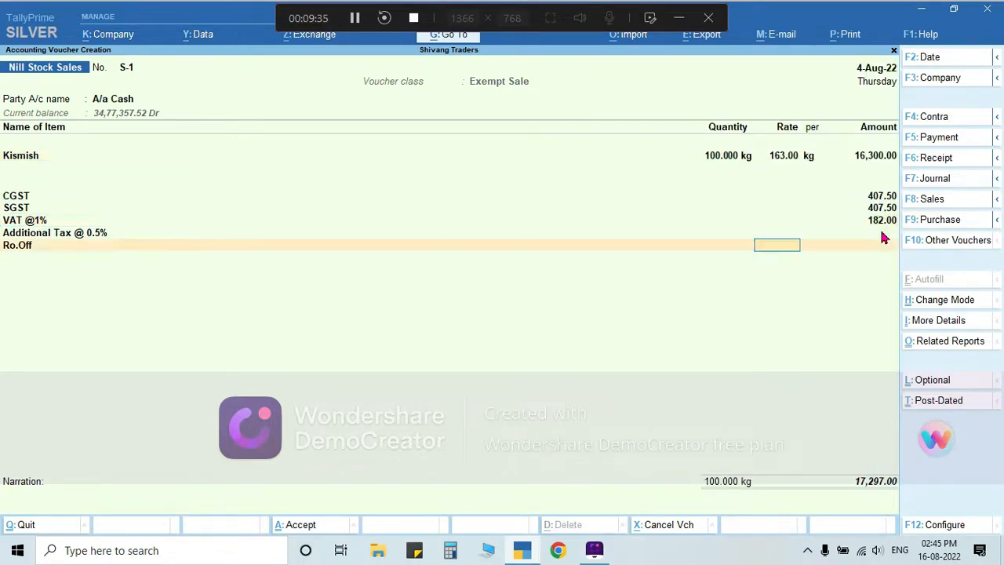
key(Up)
key(Up)
key(Up)
key(Up)
key(Return)
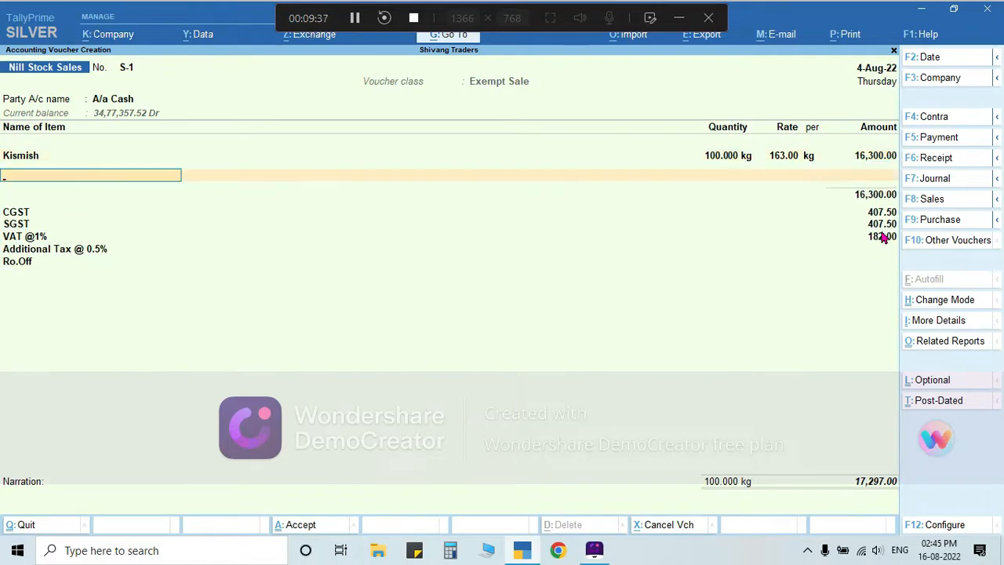
Keep the Nill Stock Sales voucher type and change its class to Not Applicable.
key(F8)
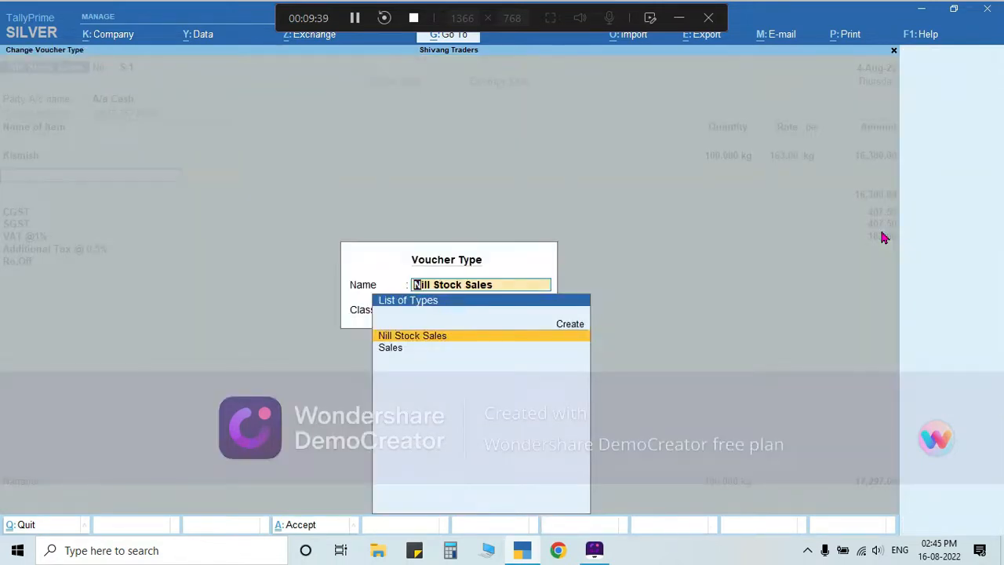
key(Return)
key(Up)
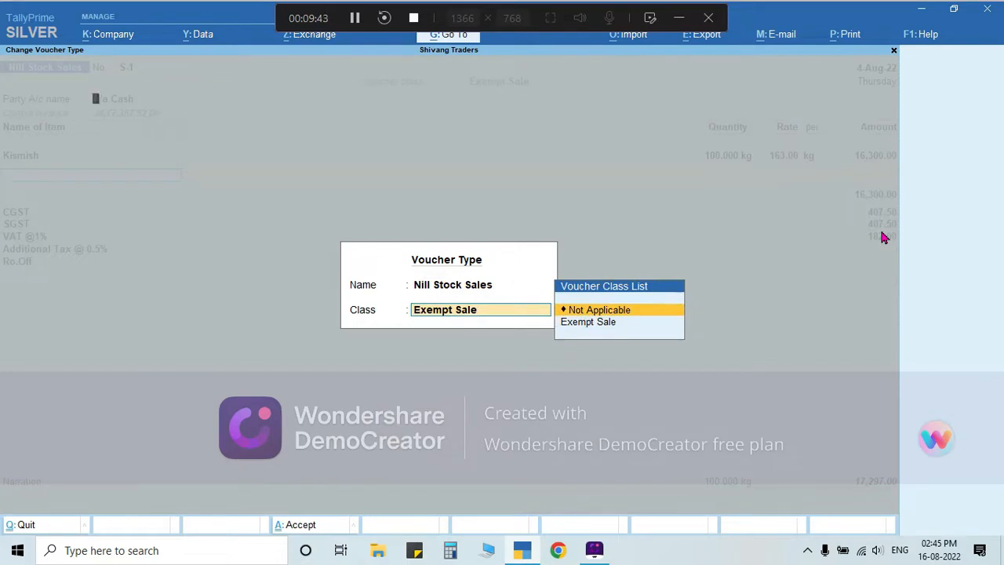
key(Return)
key(Return)
Enter Kismish with a quantity of 100 kg at 163.00 per kg and finish the item list.
text(Ki)
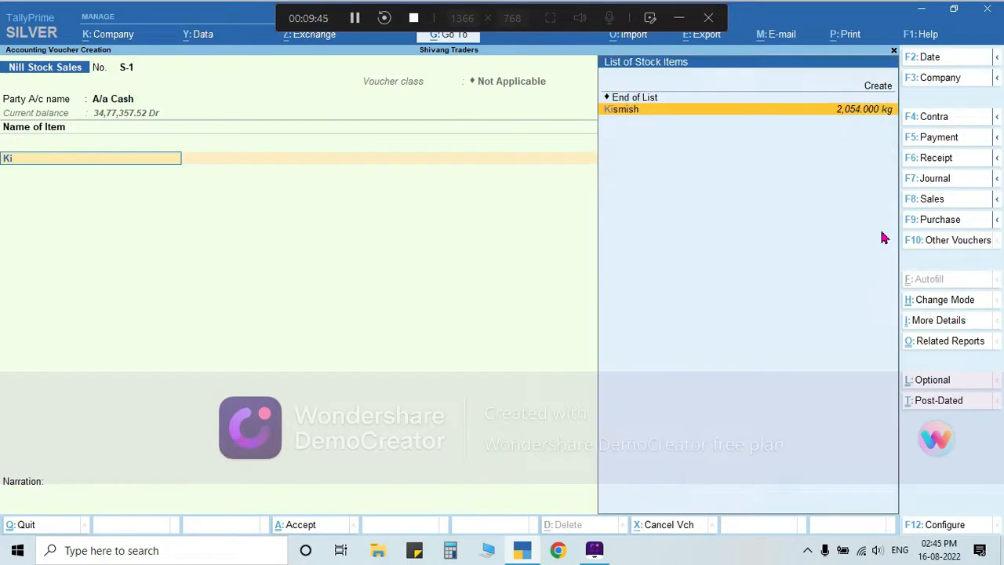
key(Return)
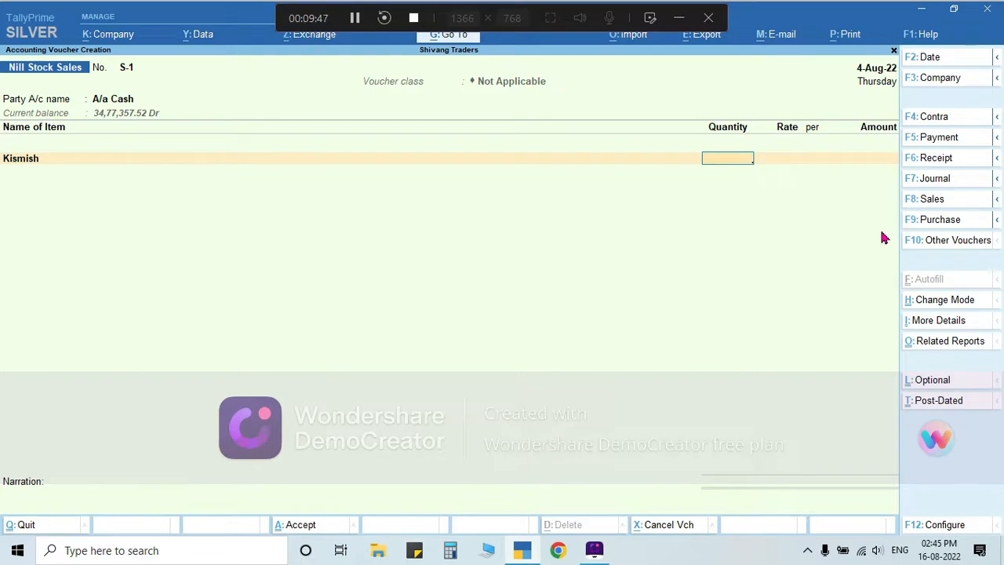
text(100)
key(Return)
key(Return)
key(Return)
key(Return)
key(Return)
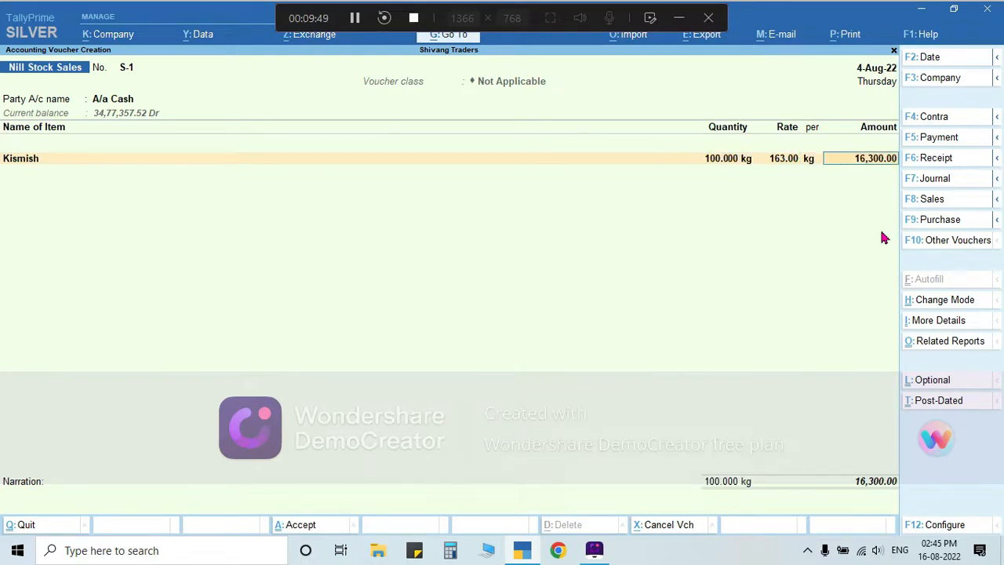
key(Return)
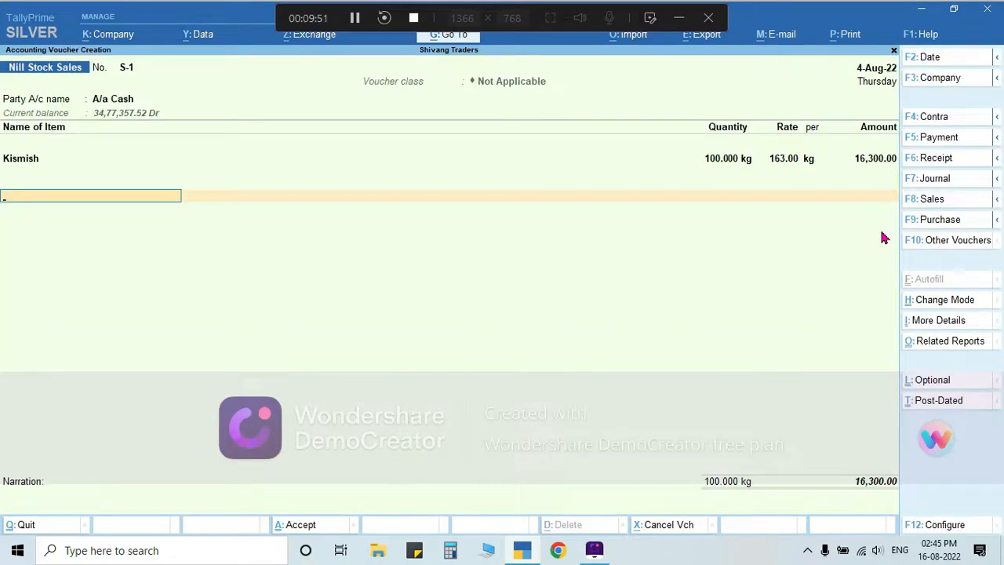
Add the CGST and SGST ledgers below the Kismish item.
text(cg)
key(Return)
key(Return)
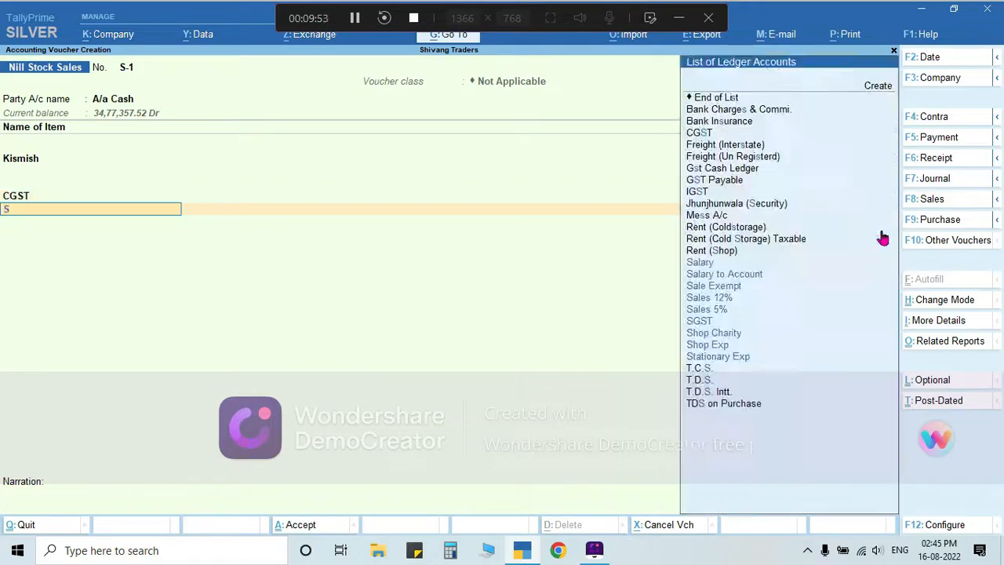
text(sh)
key(BackSpace)
key(BackSpace)
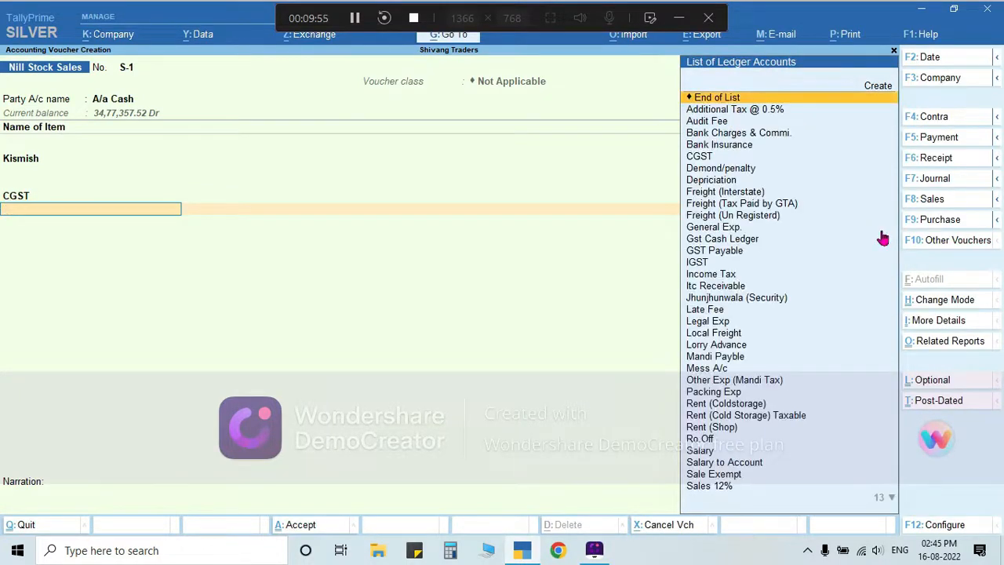
text(sgs)
key(Return)
key(Return)
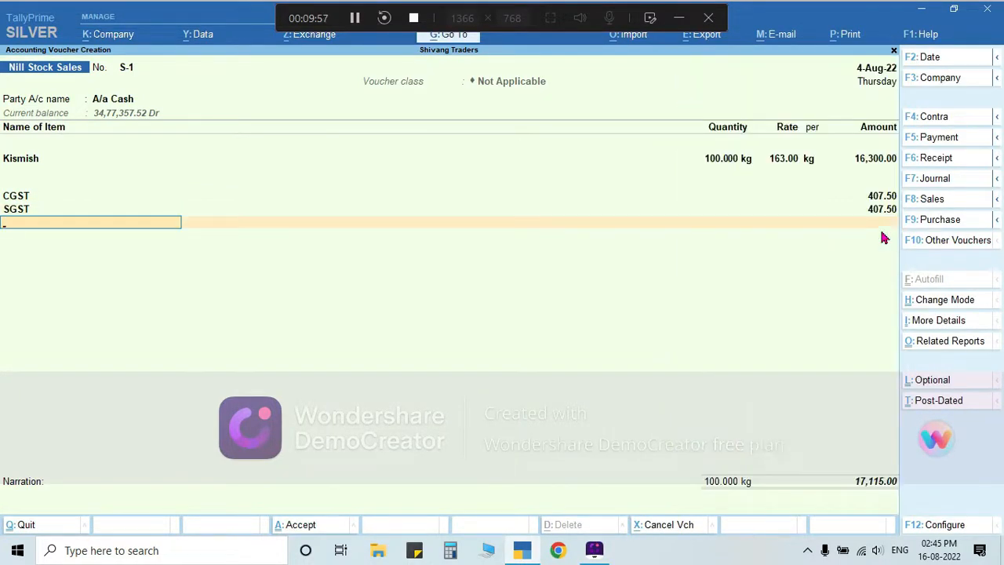
Add the VAT @1% and Additional Tax @ 0.5% ledgers below SGST.
text(va)
key(Return)
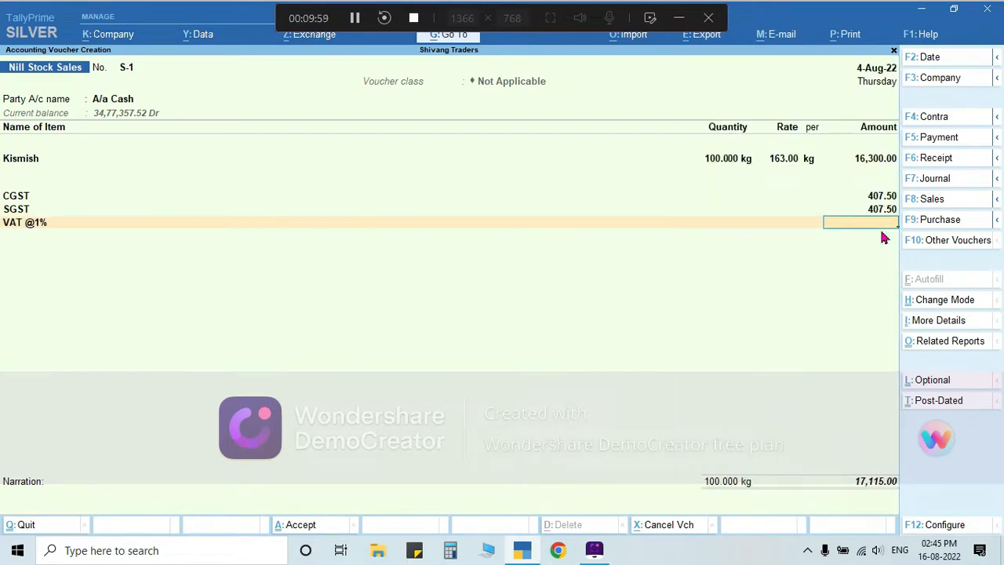
key(Return)
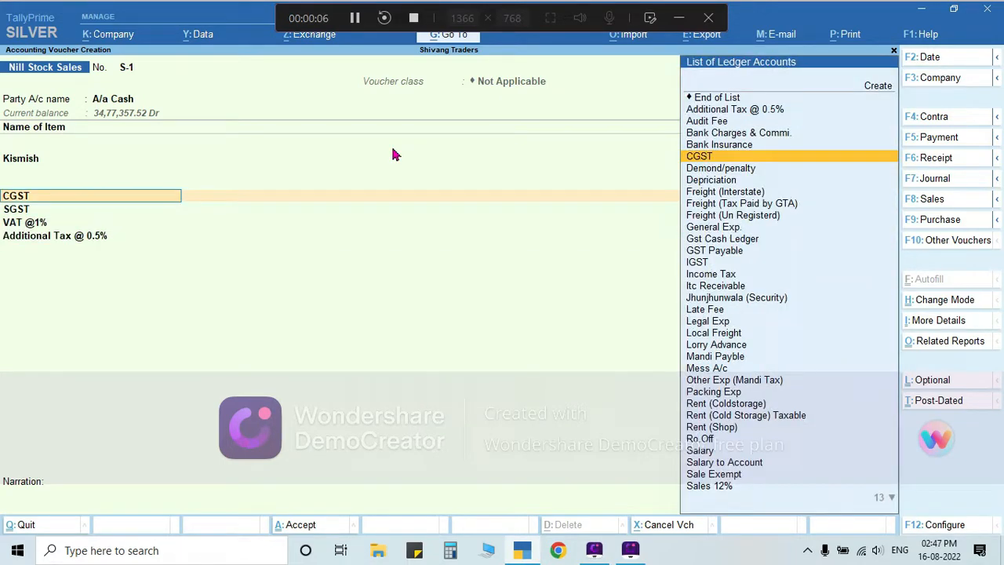
Go back to the item line and replace Kismish with Jeera.
key(BackSpace)
key(BackSpace)
key(BackSpace)
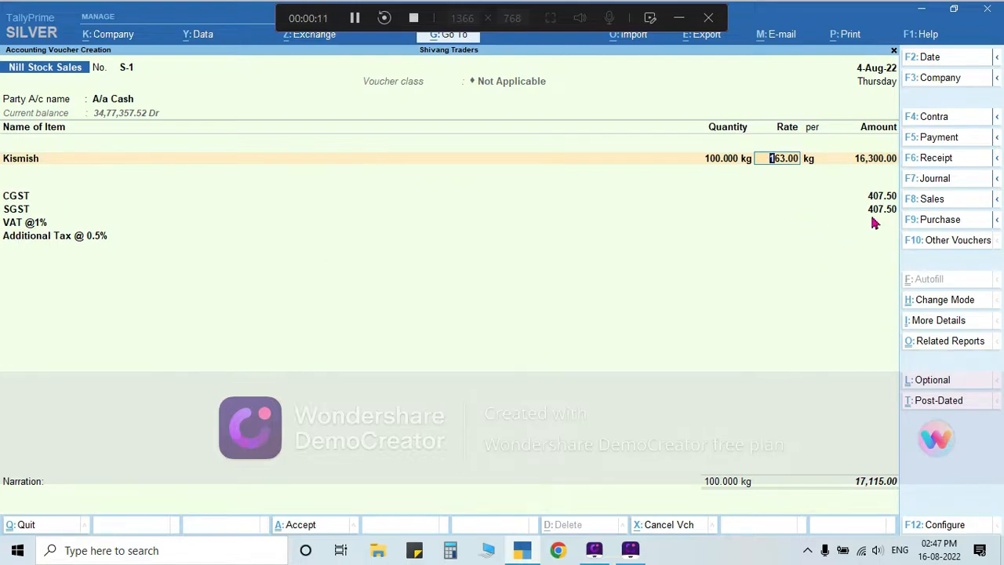
key(BackSpace)
key(BackSpace)
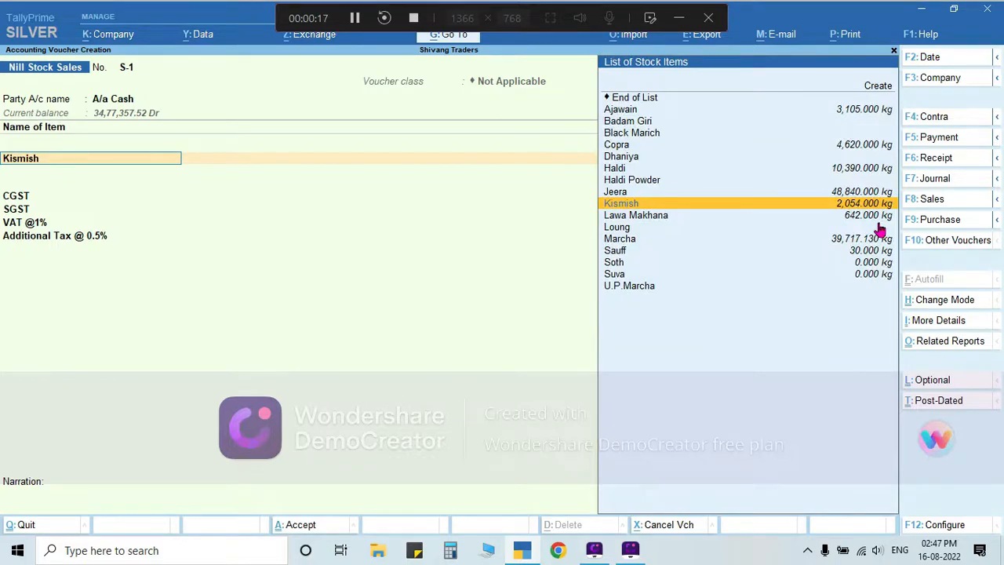
text(J)
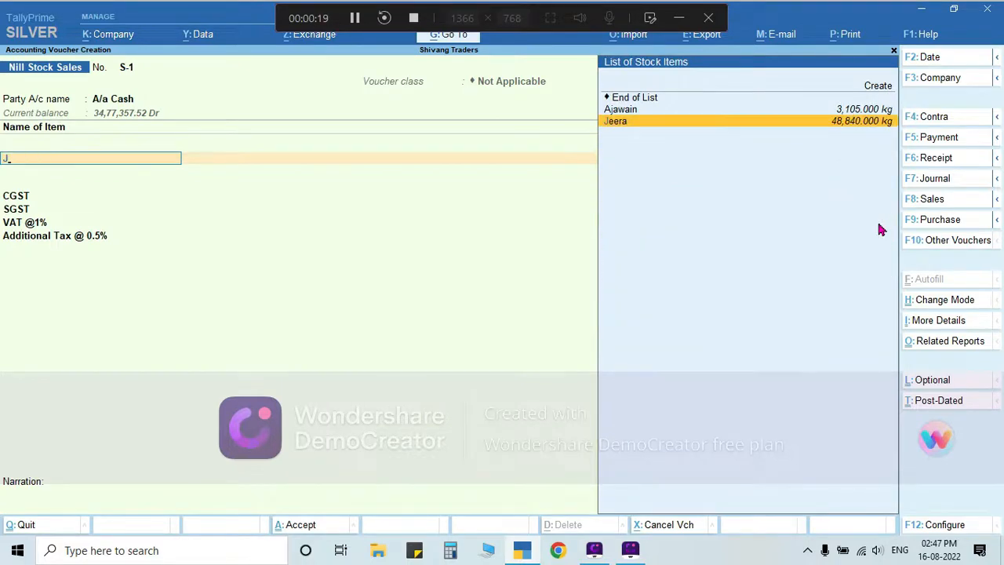
key(Return)
key(BackSpace)
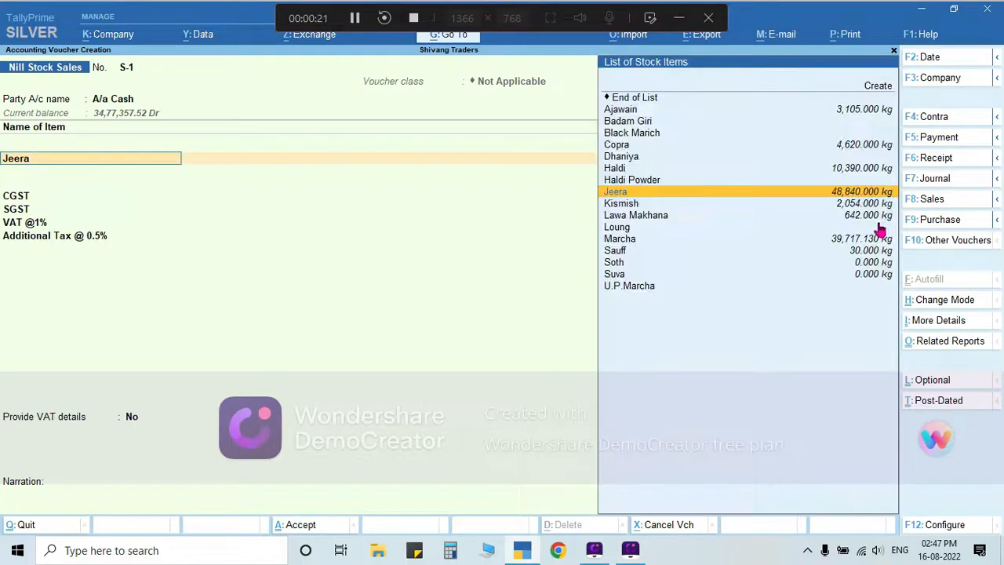
Accept the existing quantity and rate for Jeera and go through all the tax ledgers to check their amounts.
key(Return)
key(Return)
key(Return)
key(Return)
key(Return)
key(Return)
key(Return)
key(Return)
key(Return)
key(Return)
key(Return)
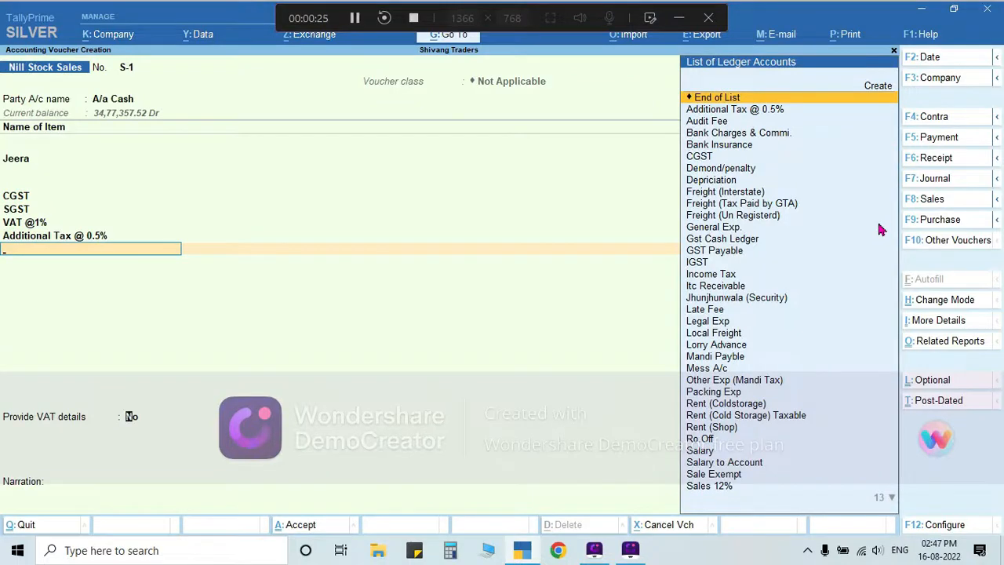
Return to the item name and select Kismish in place of Jeera.
key(BackSpace)
key(BackSpace)
key(BackSpace)
key(BackSpace)
key(BackSpace)
key(BackSpace)
key(BackSpace)
key(BackSpace)
key(BackSpace)
key(BackSpace)
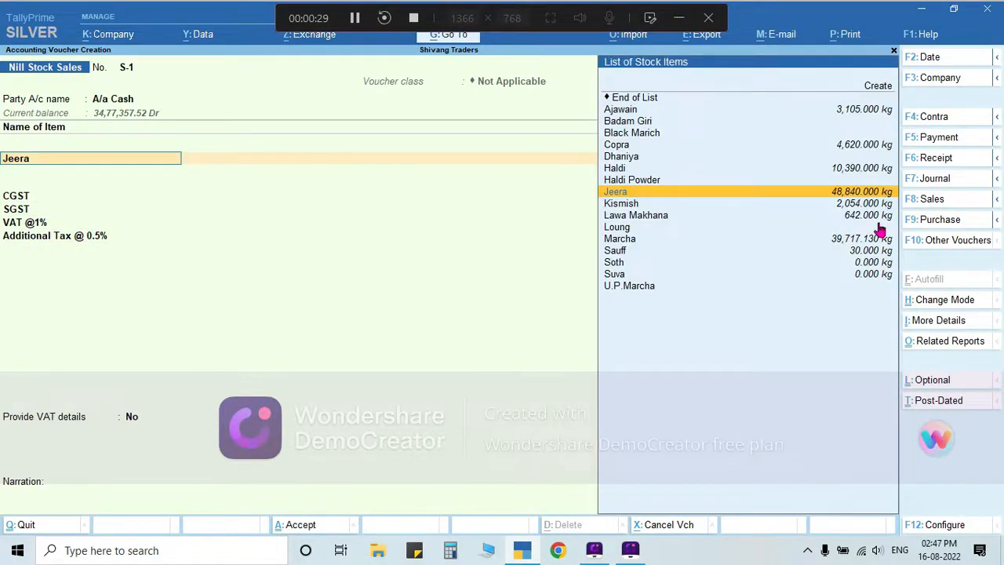
text(K)
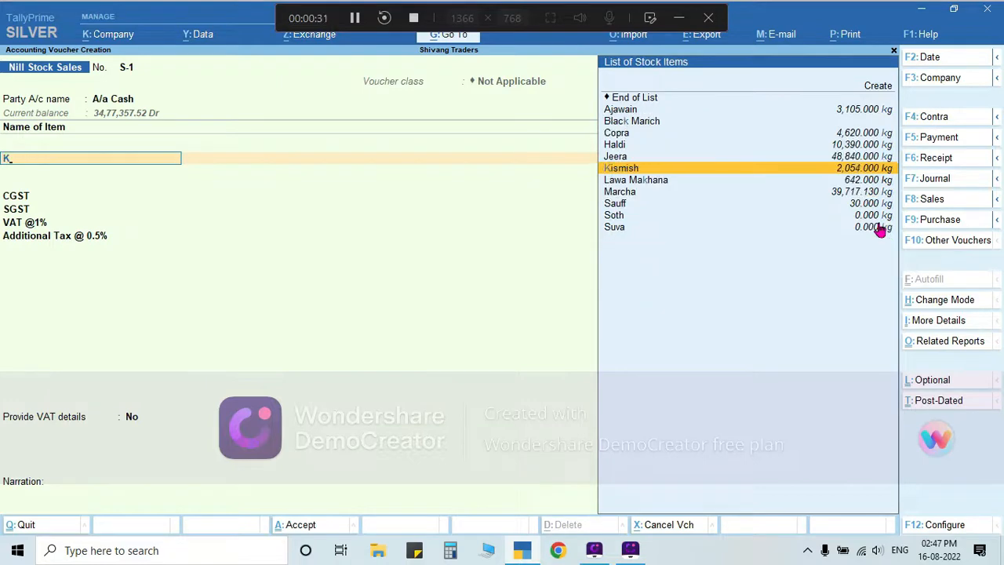
key(Return)
Accept 100 kg of Kismish at 163.00 under Sales 5%, check its VAT and additional tax, and return to the item name.
key(Return)
key(Return)
key(Return)
key(Return)
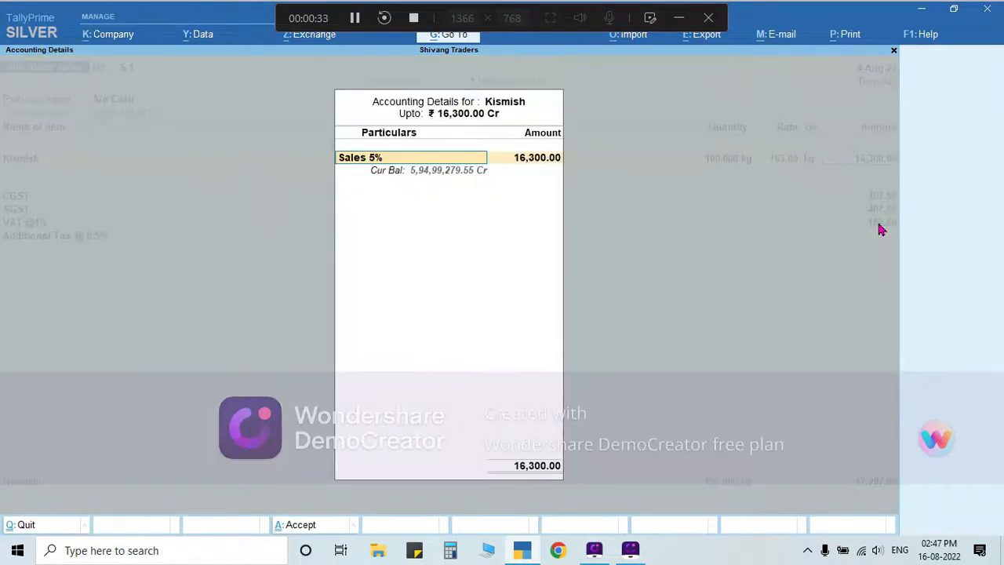
key(Return)
key(Return)
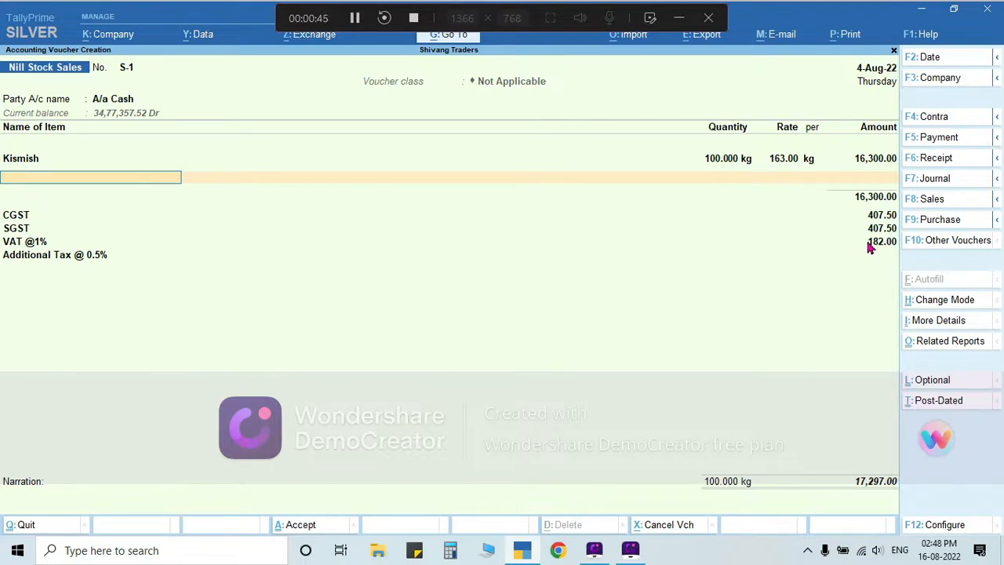
key(BackSpace)
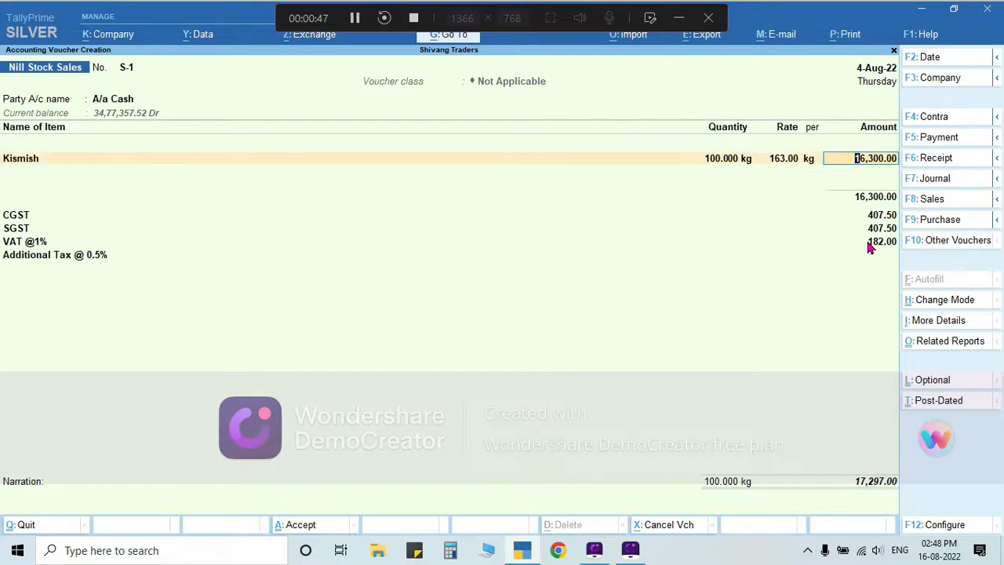
key(BackSpace)
key(BackSpace)
key(BackSpace)
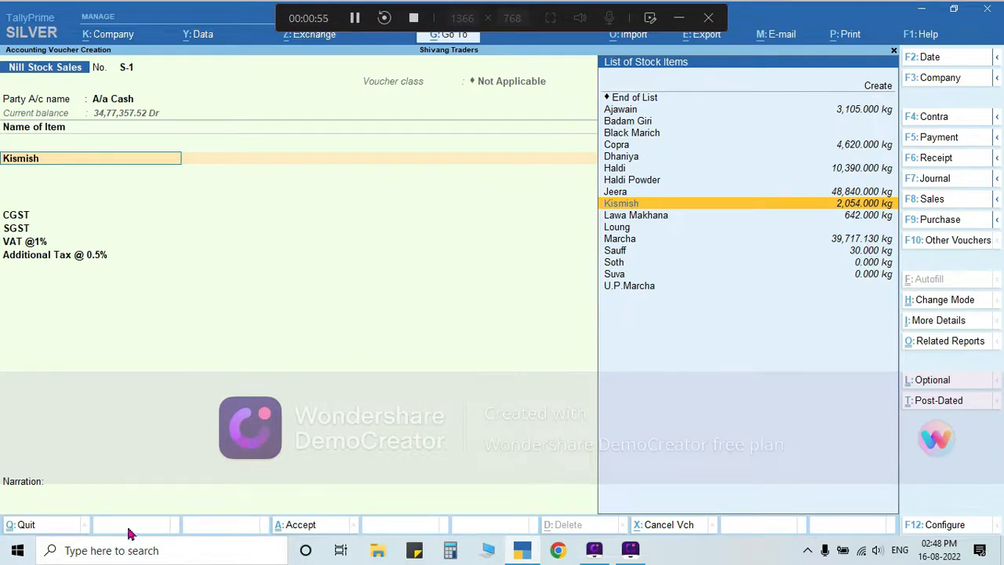
Quit the current voucher without saving and open a fresh Nill Stock Sales voucher for A/a Cash.
click(52, 527)
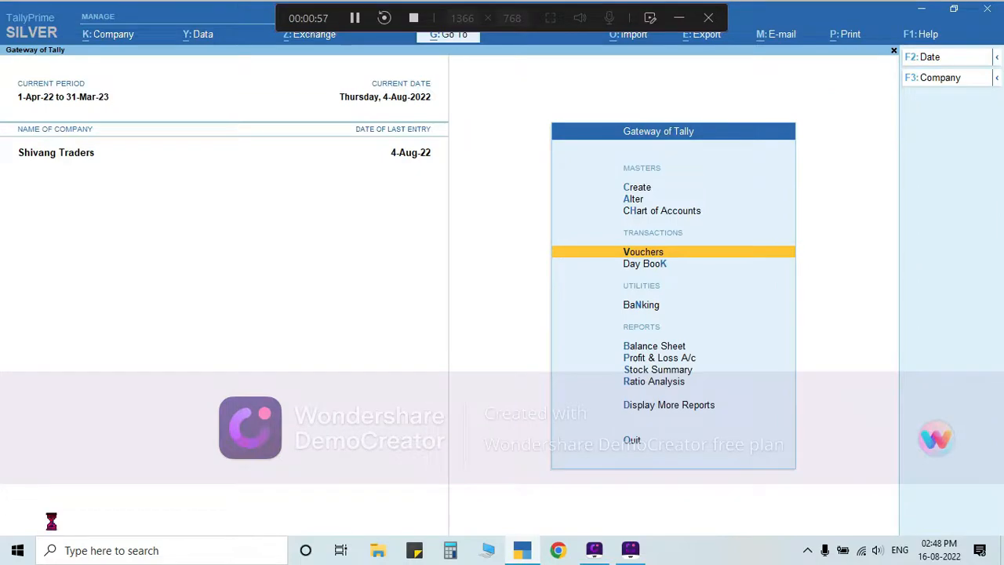
key(Return)
key(Return)
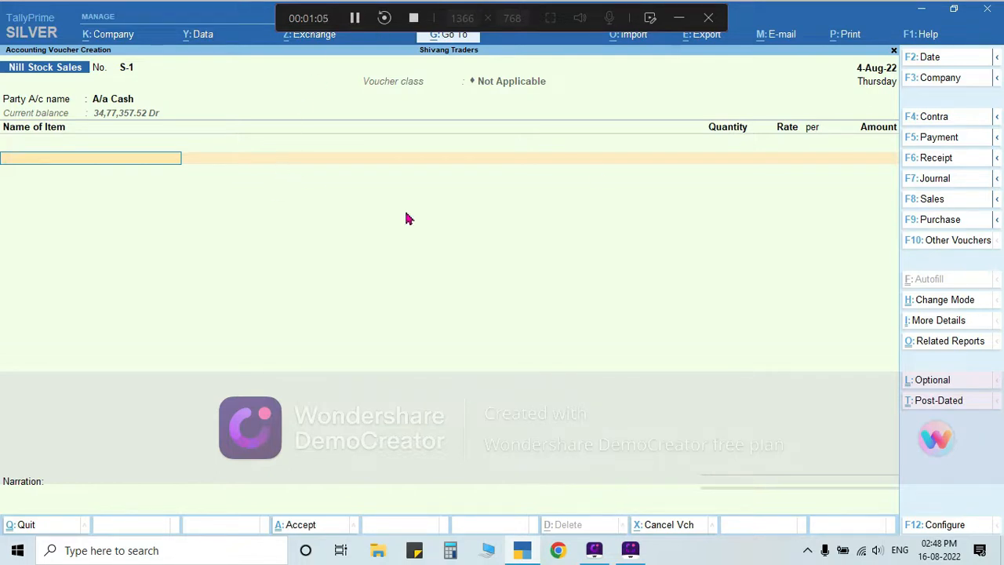
click(808, 551)
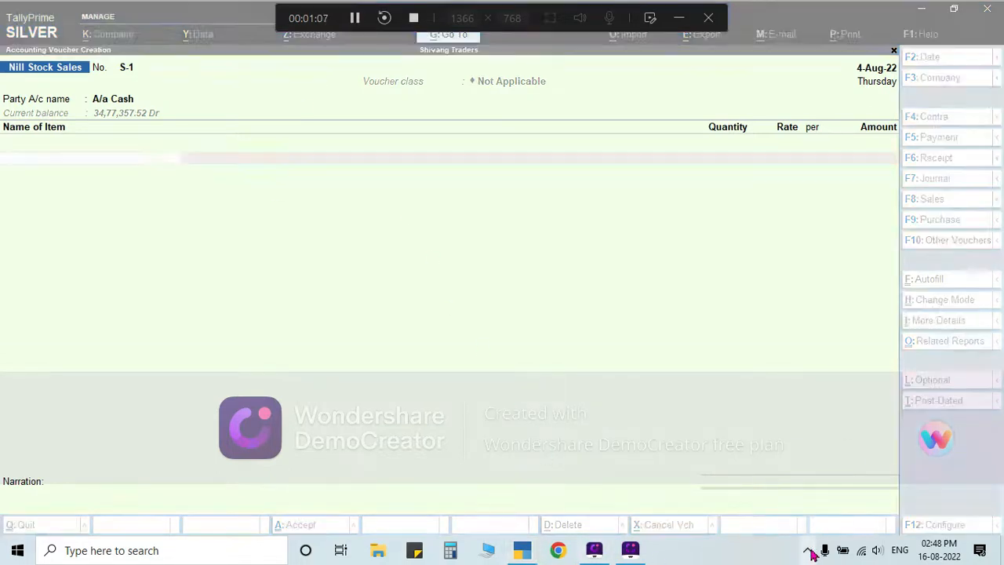
click(480, 134)
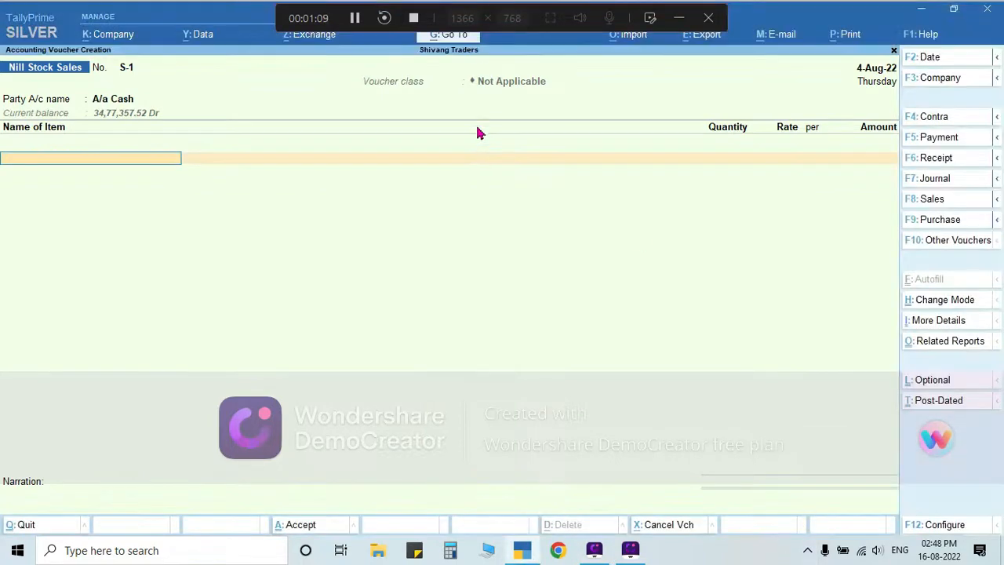